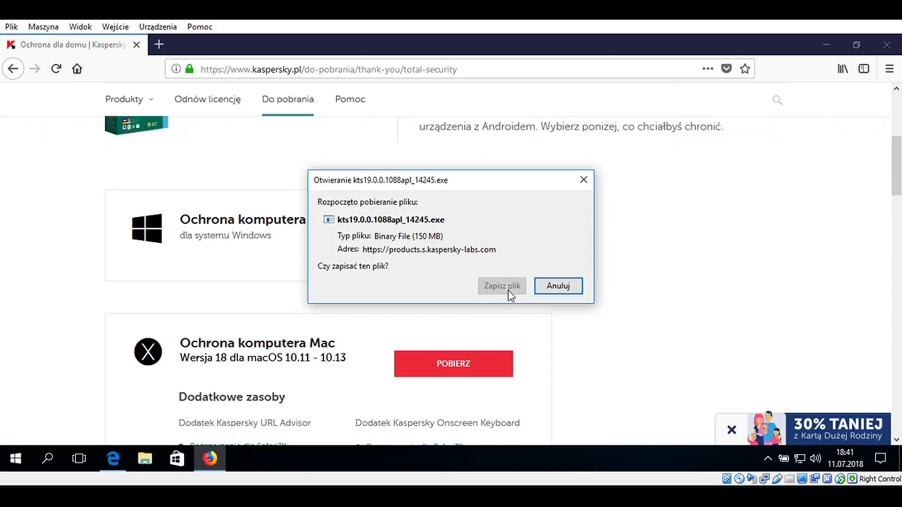
Save the kts19.0.0.1088apl_14245.exe installer in Firefox, run it from the downloads panel, and minimize the browser
click(508, 287)
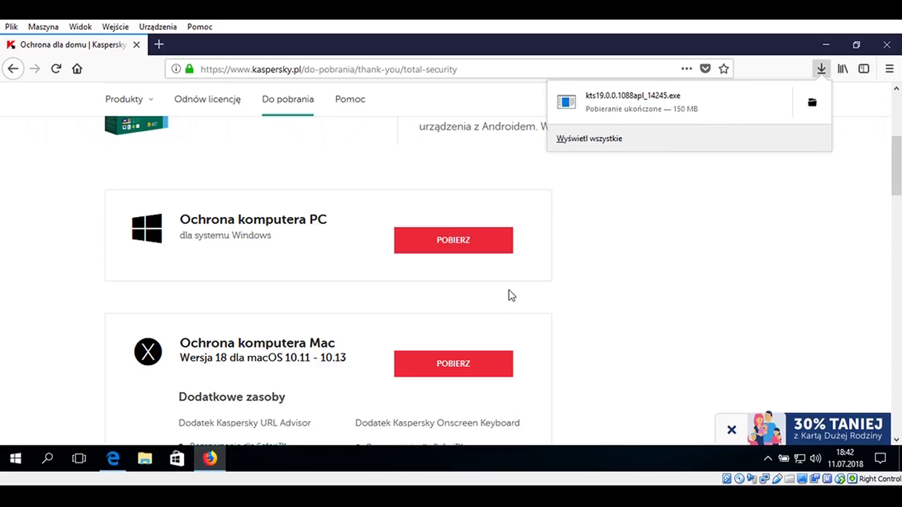
click(666, 106)
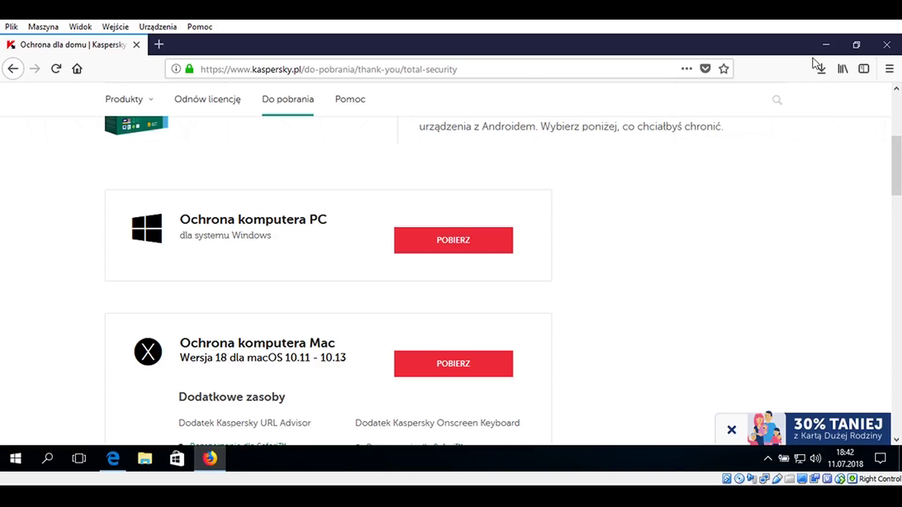
click(828, 46)
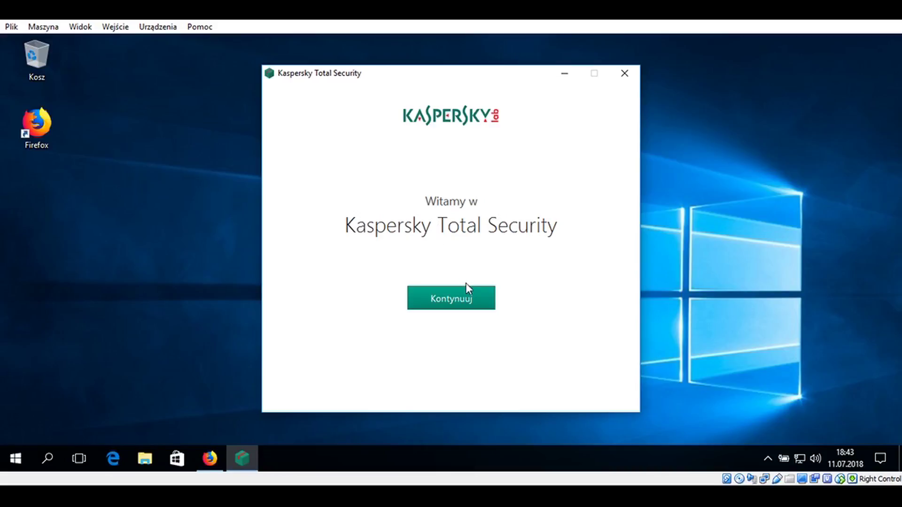
Pass the welcome screen, then tick both consents and accept the licence and privacy policy
click(467, 301)
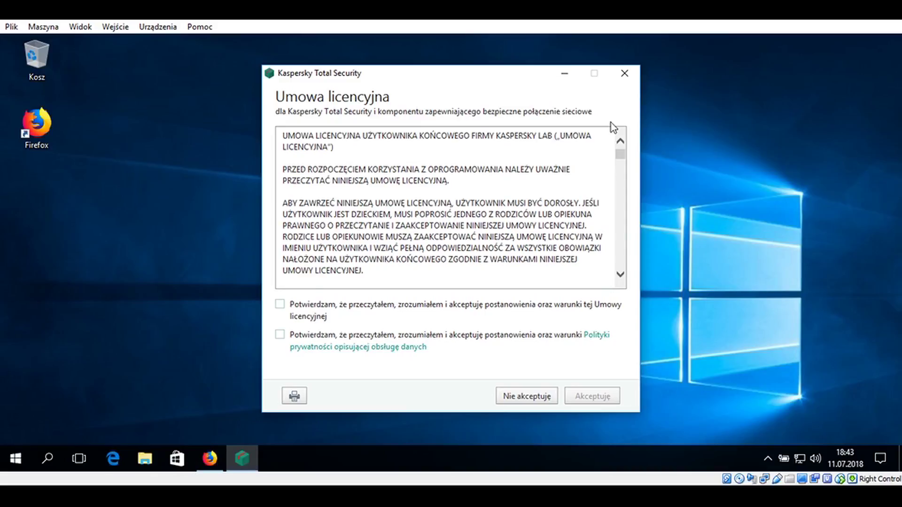
drag(620, 157, 616, 134)
click(280, 336)
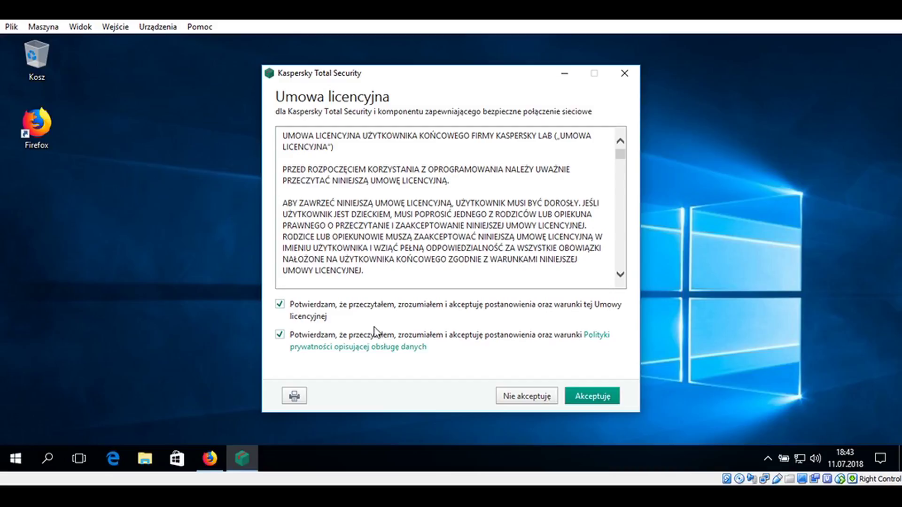
click(597, 399)
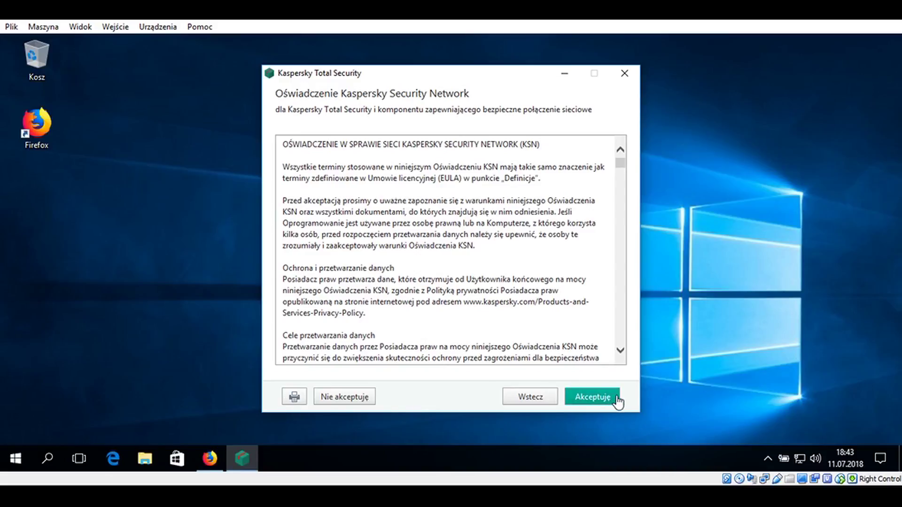
Accept and confirm the KSN statement, then the marketing data-processing statement
click(619, 397)
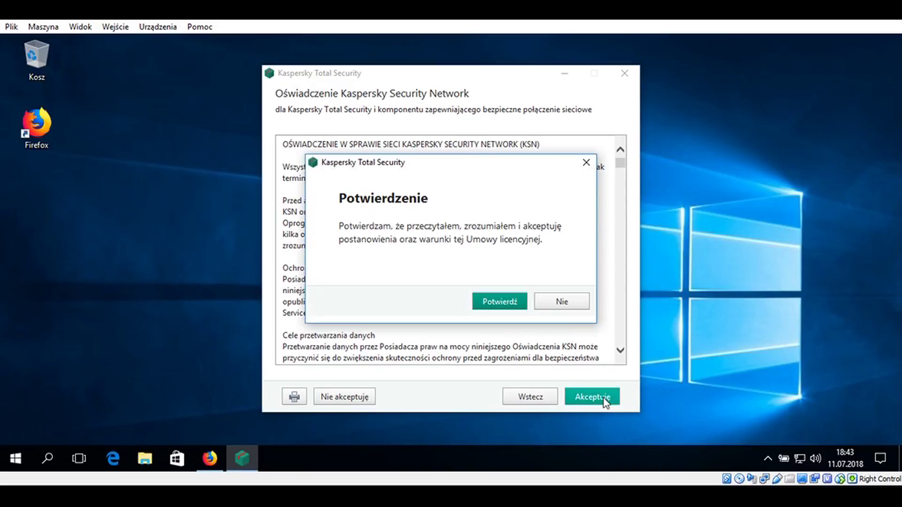
click(513, 306)
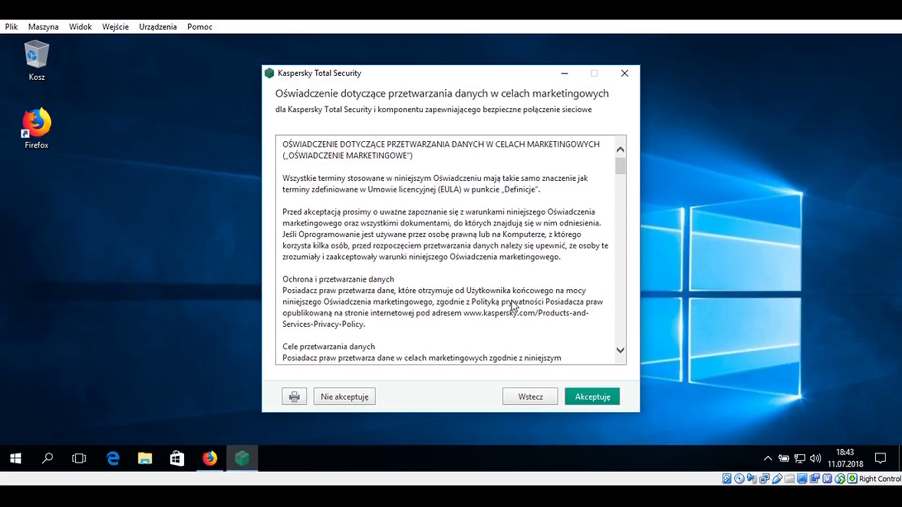
click(592, 397)
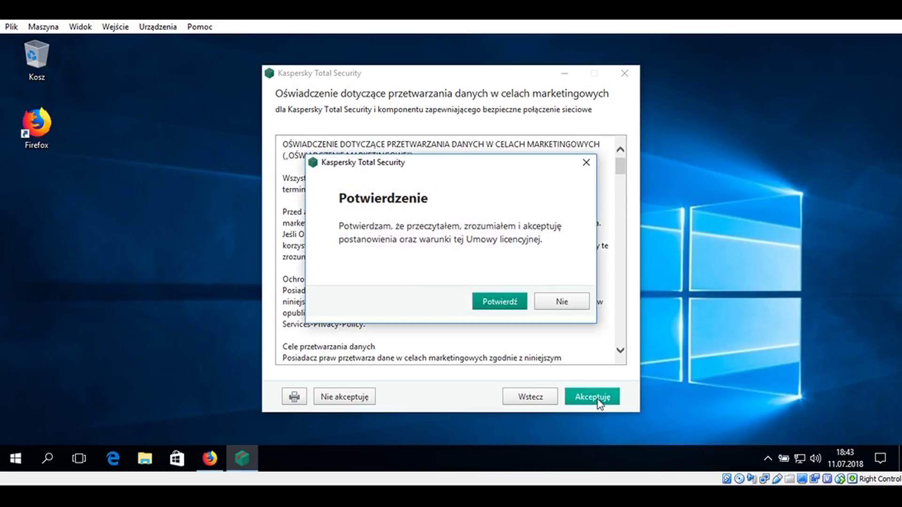
click(504, 302)
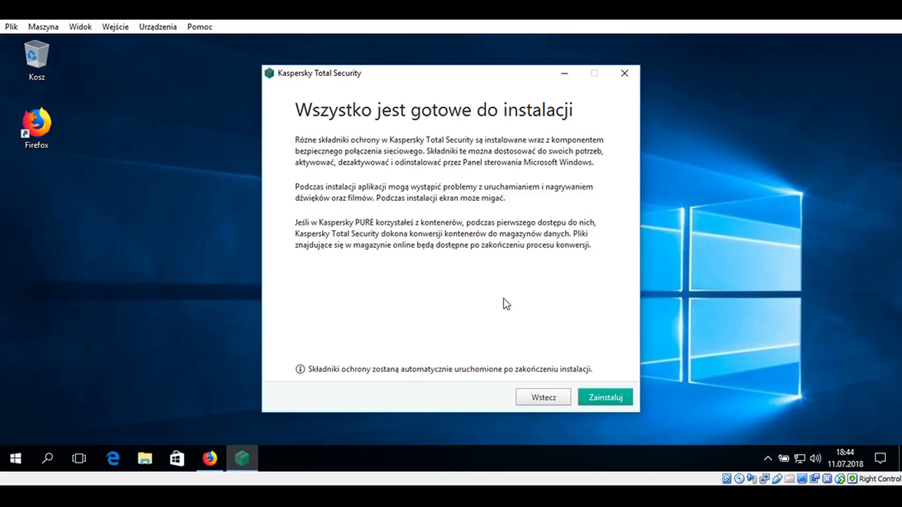
Start the Zainstaluj installation and allow it in the User Account Control prompt
click(604, 398)
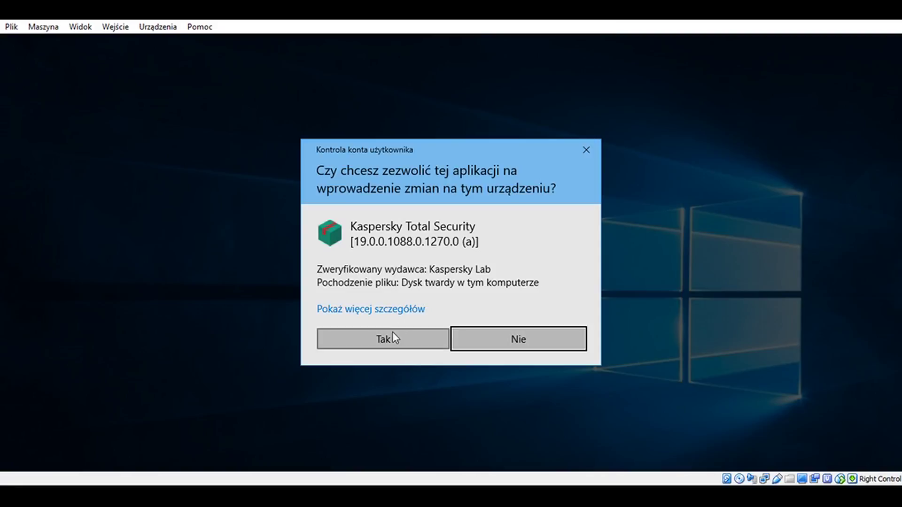
click(392, 335)
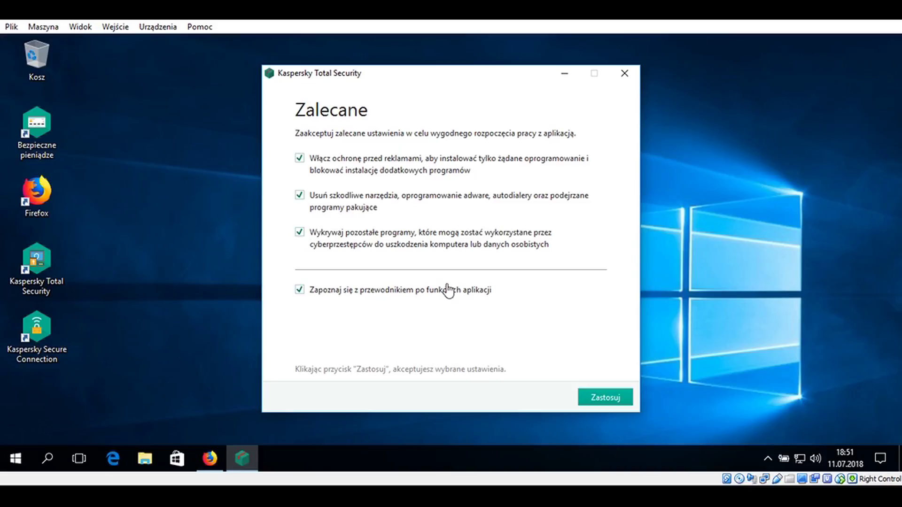
Apply all four recommended protection settings and reveal the tray's hidden icons
click(617, 399)
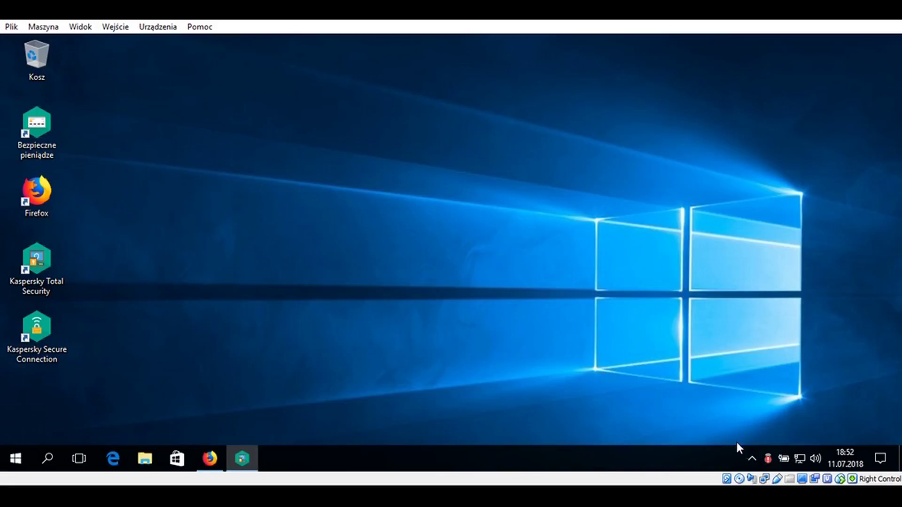
click(766, 459)
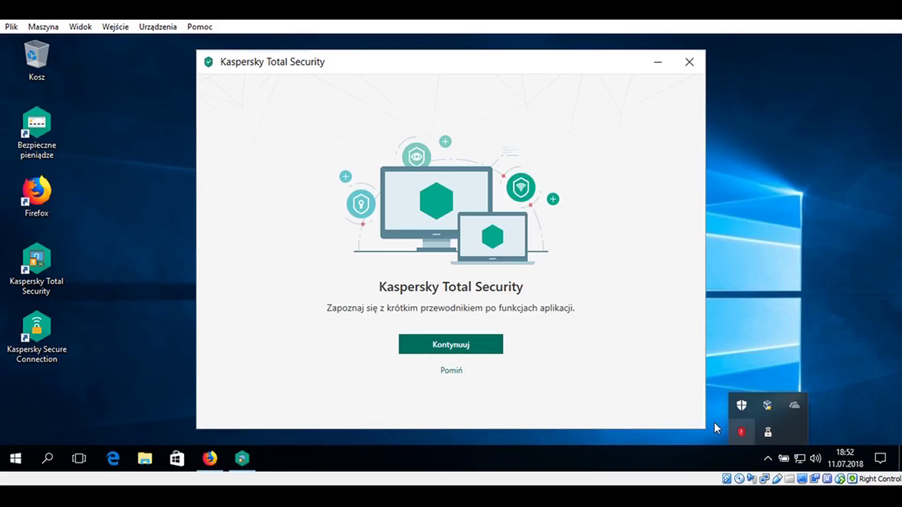
Begin the guided tour at its 'Bezpieczne pieniądze' safe-payments slide
click(454, 350)
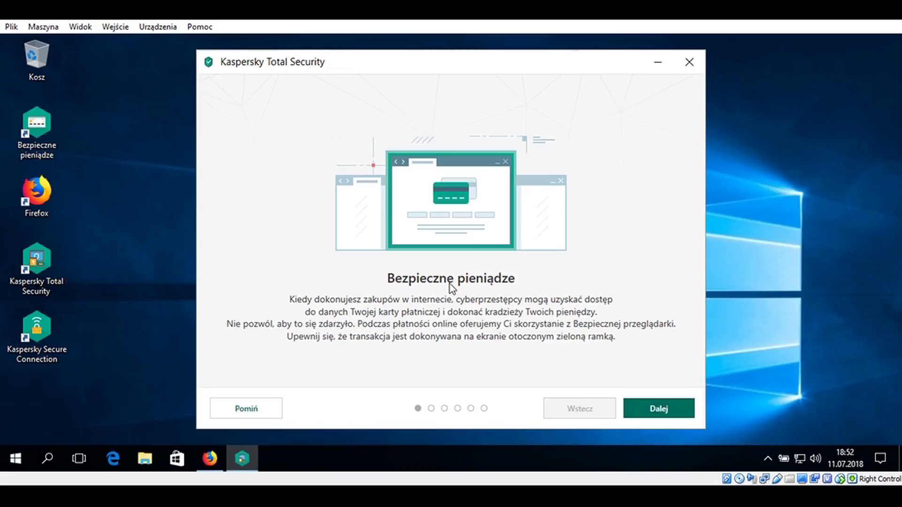
Page through the webcam, incognito, password manager and parental control slides, then finish the tour
click(659, 411)
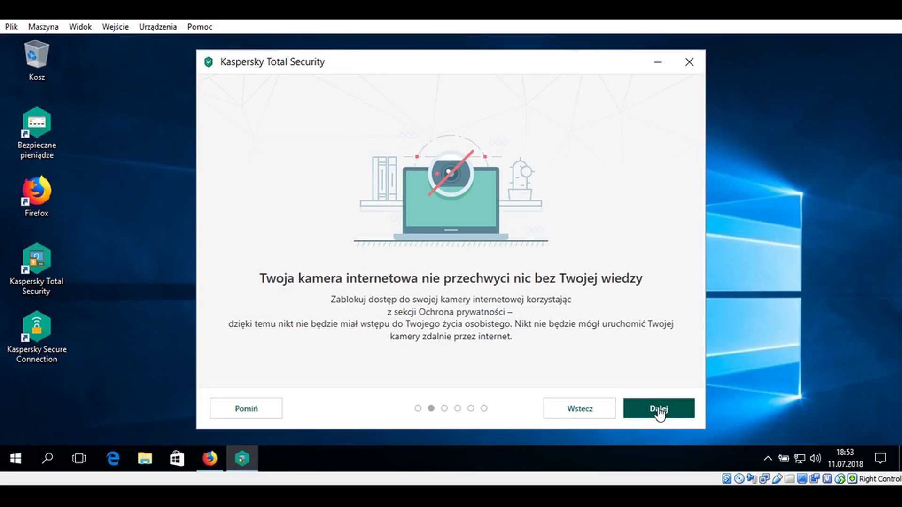
click(659, 409)
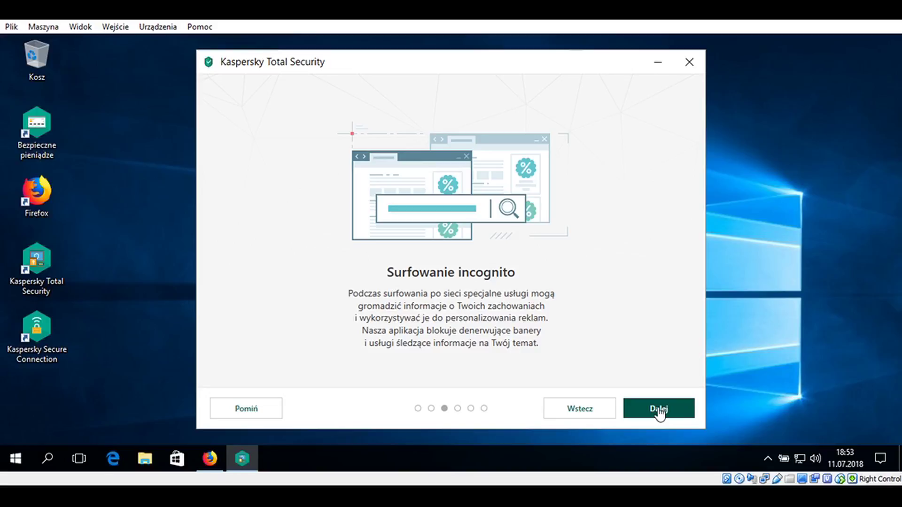
click(659, 409)
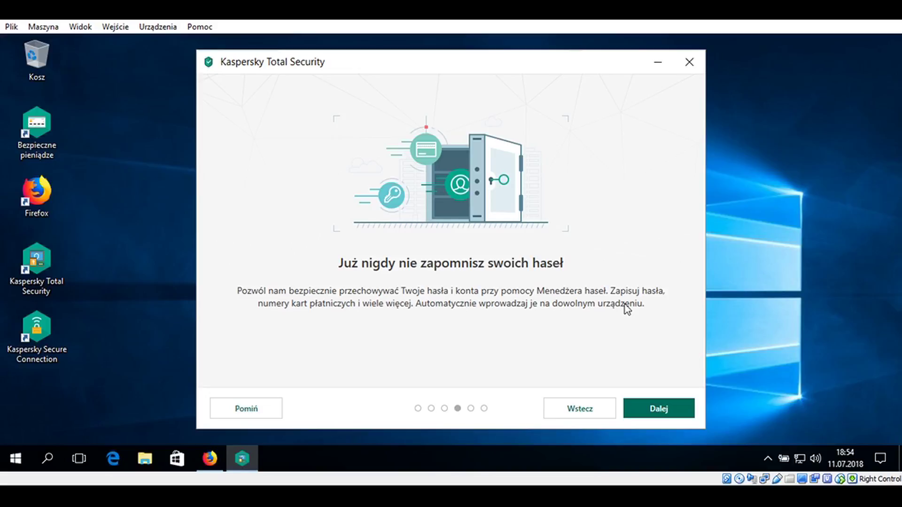
click(664, 412)
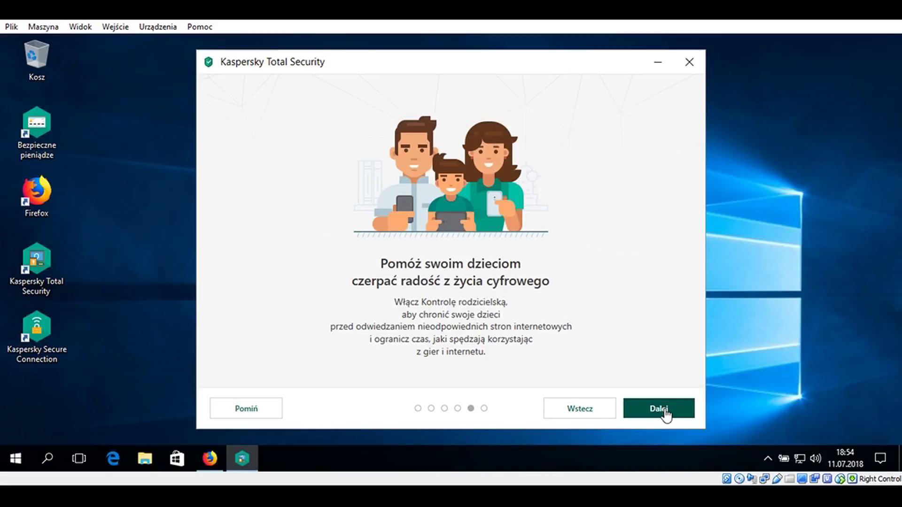
click(660, 408)
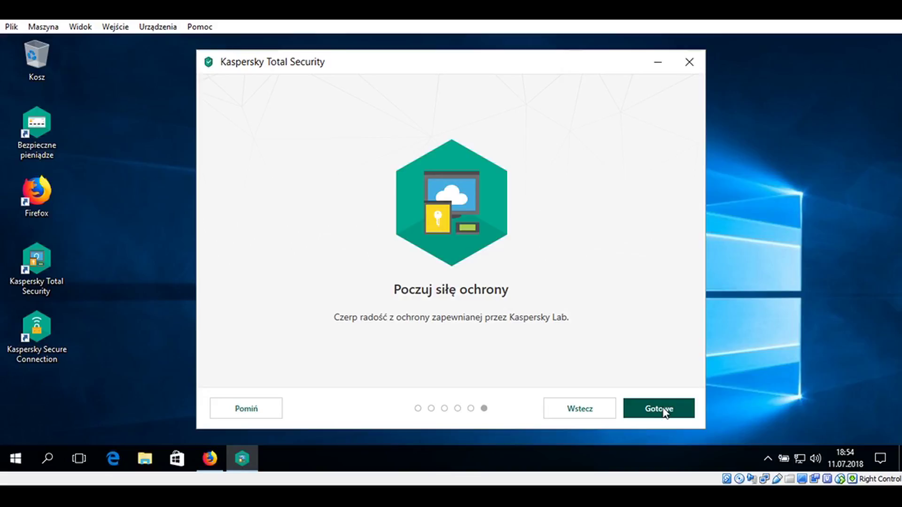
click(659, 409)
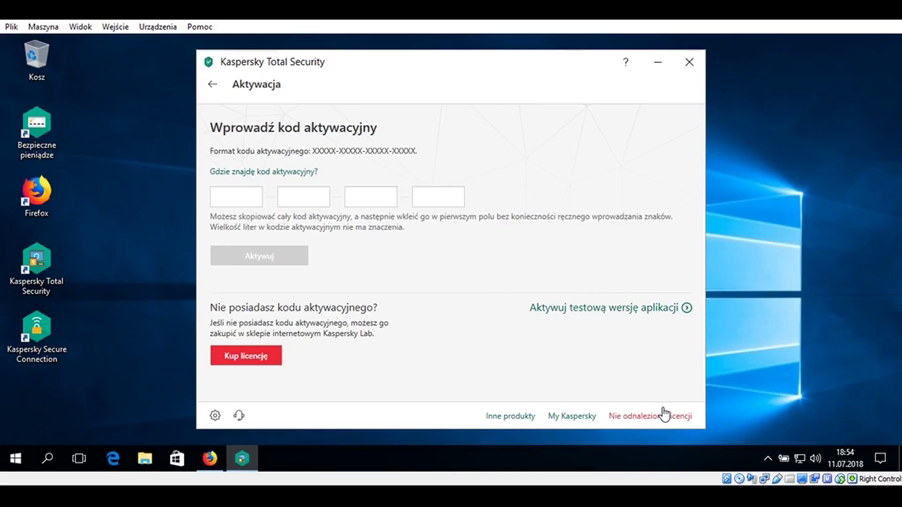
Check the 'Nie odnaleziono licencji' status page, return, and activate the trial version
click(664, 414)
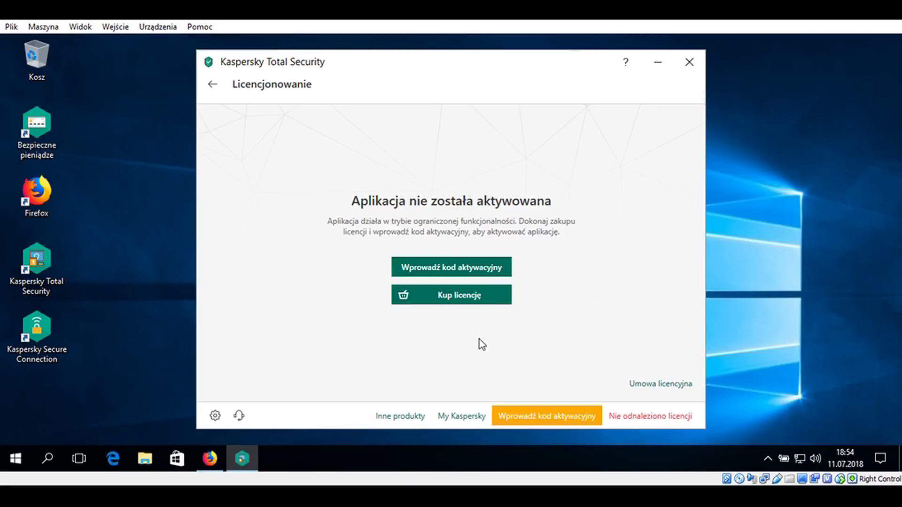
click(211, 93)
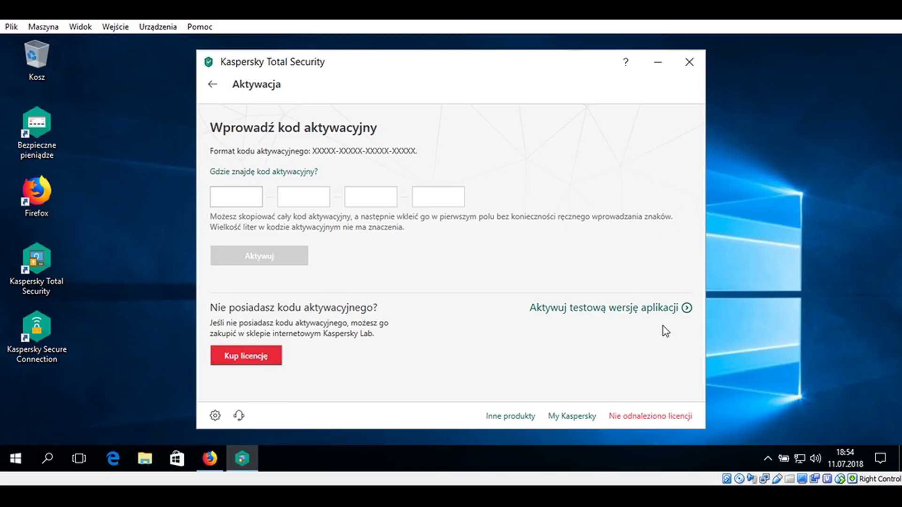
click(683, 315)
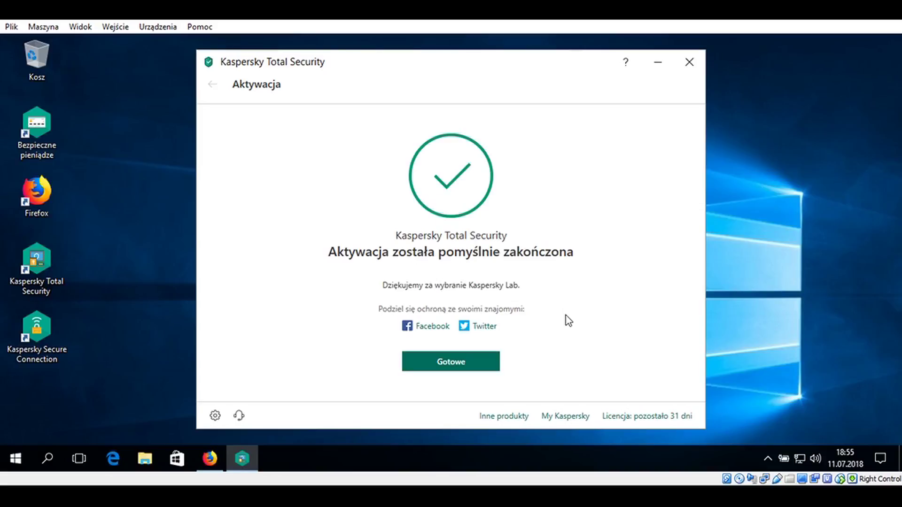
Close the activation confirmation and view the 31-day trial licence details on Licencjonowanie
click(480, 374)
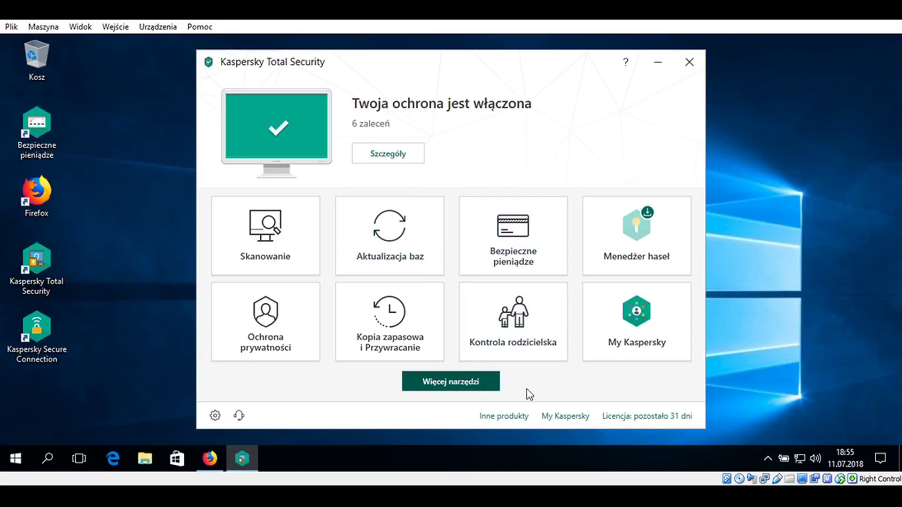
click(677, 418)
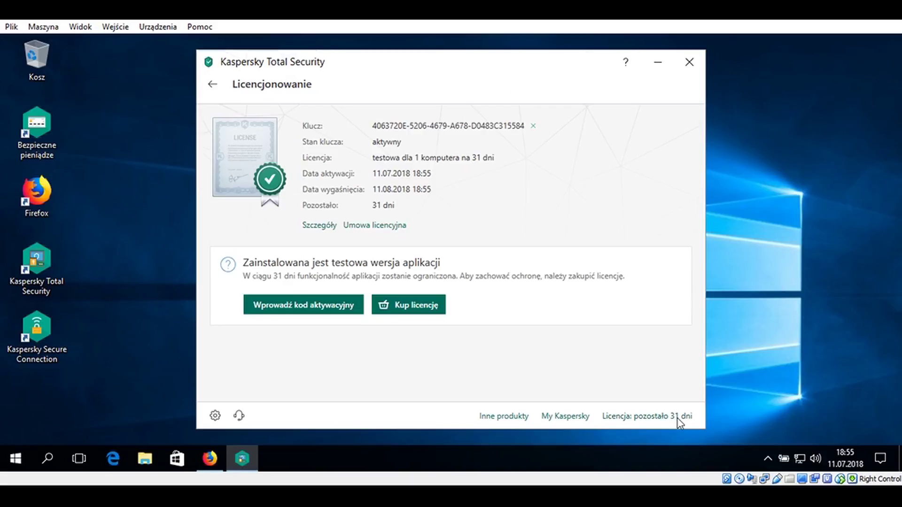
click(328, 315)
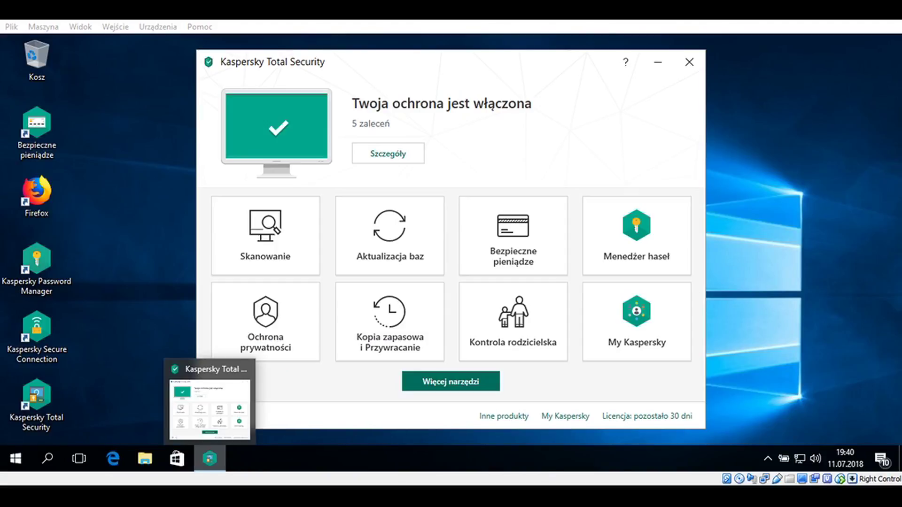
Show the main overview with protection on, 5 recommendations and 30 licence days left
click(748, 22)
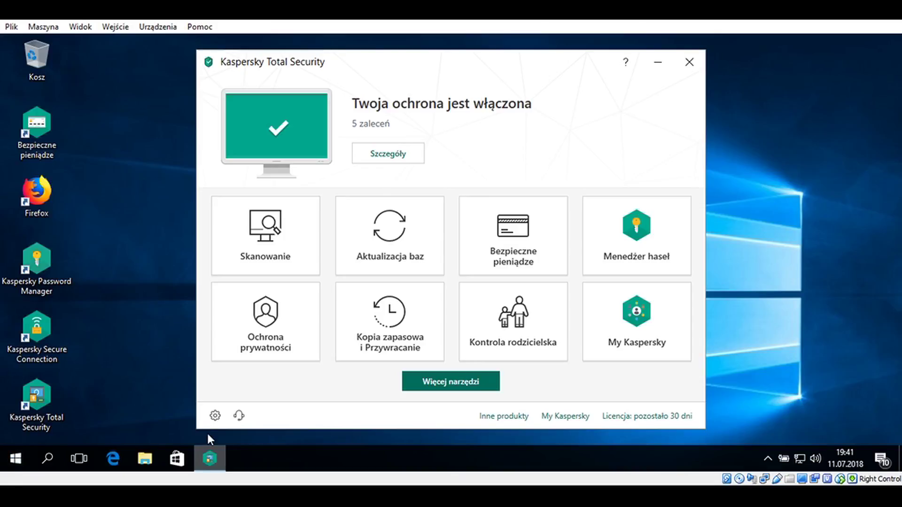
Run an object scan on the Firefox desktop shortcut dragged into the scan area
click(268, 253)
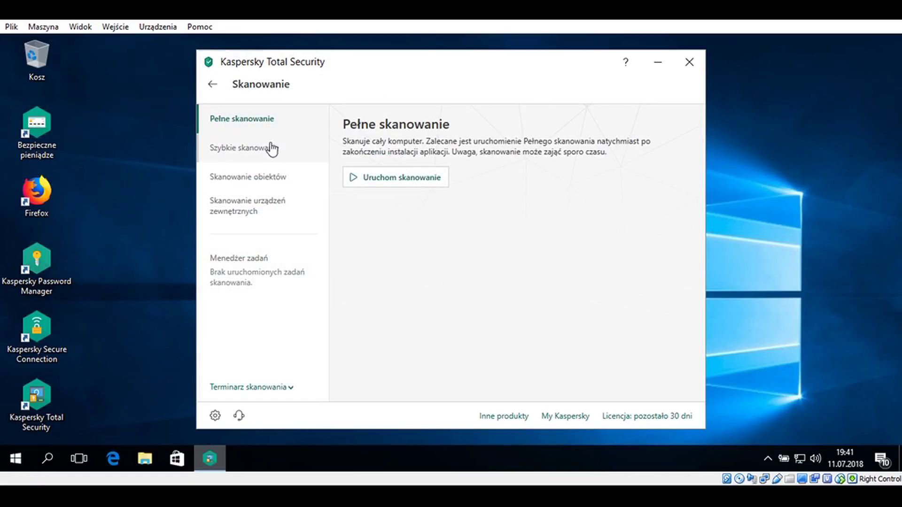
click(284, 181)
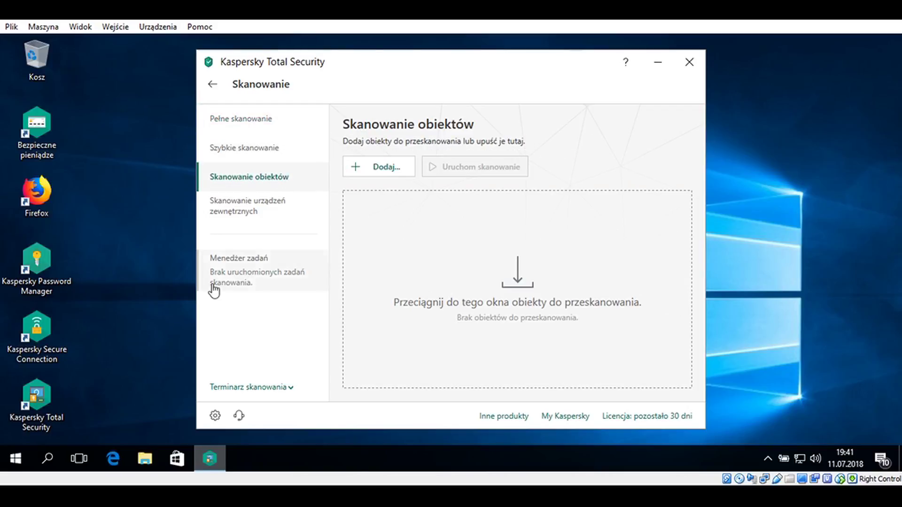
drag(24, 194, 466, 266)
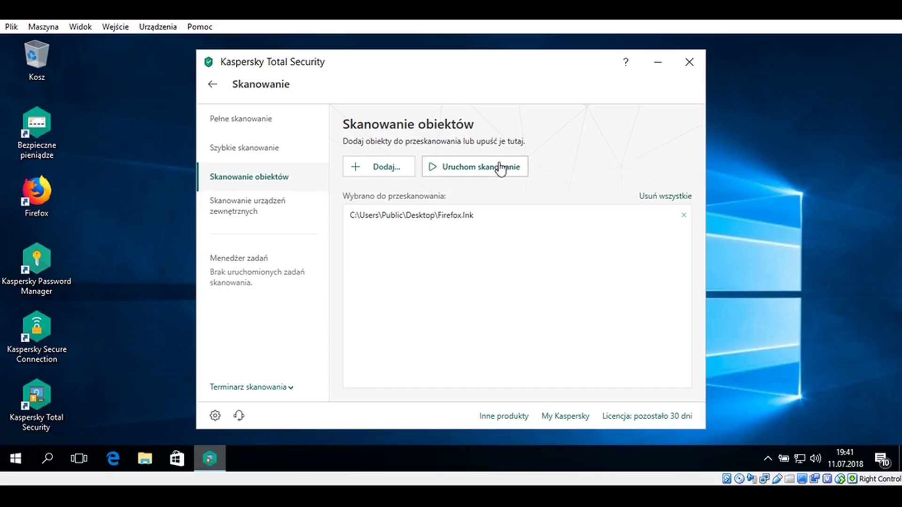
click(499, 165)
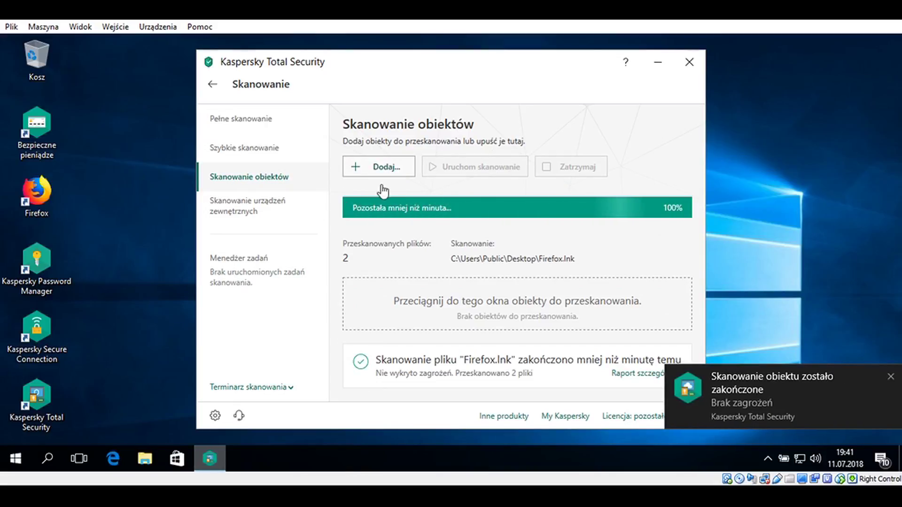
Look through other scan options and the recent scan tasks, all threat-free, then return home
click(379, 167)
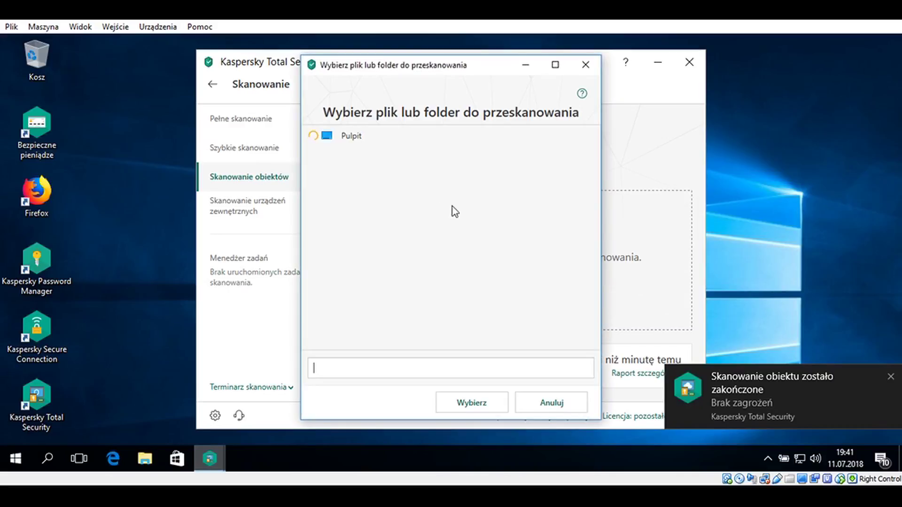
click(585, 64)
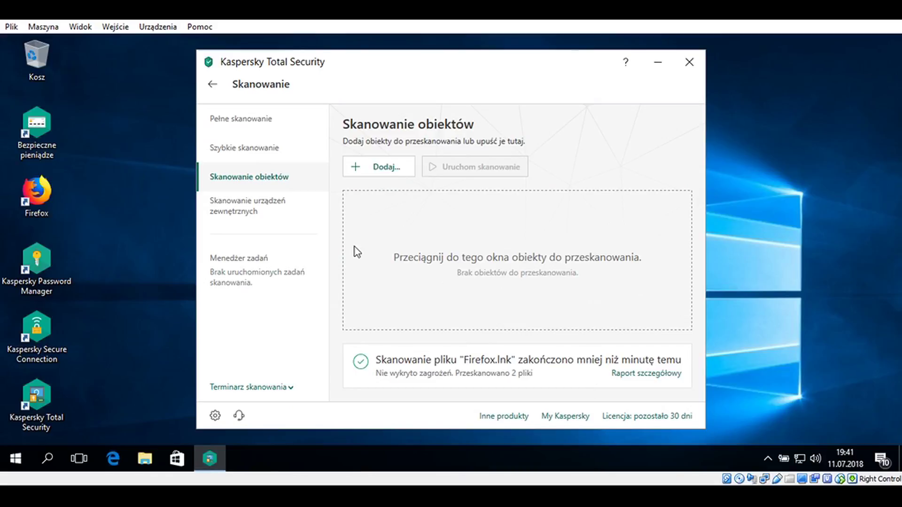
click(243, 209)
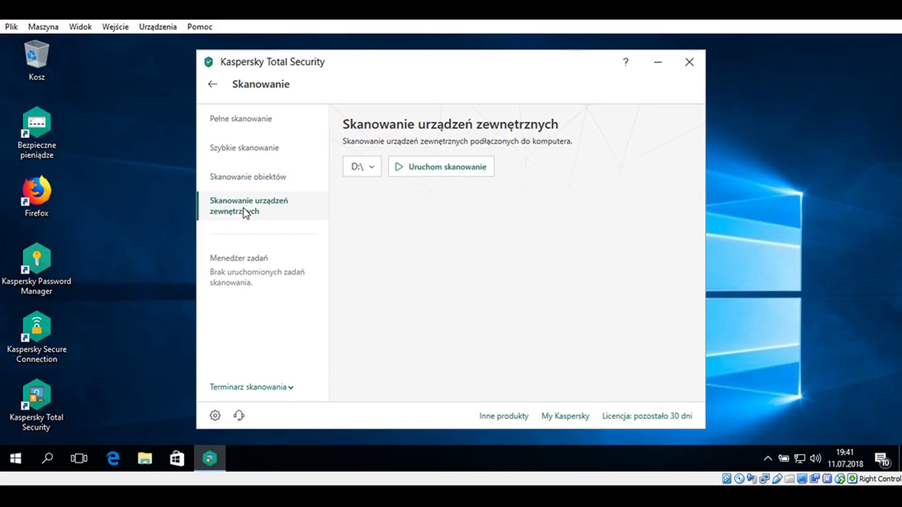
click(239, 266)
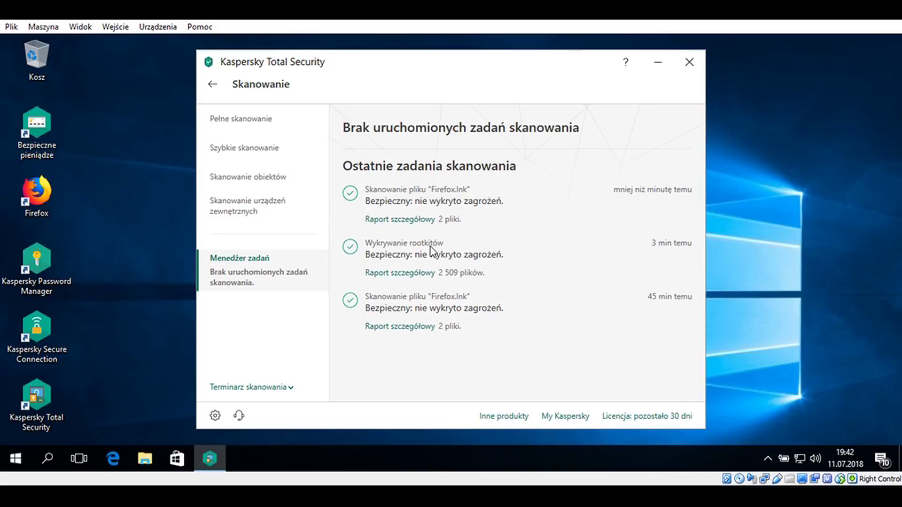
click(214, 91)
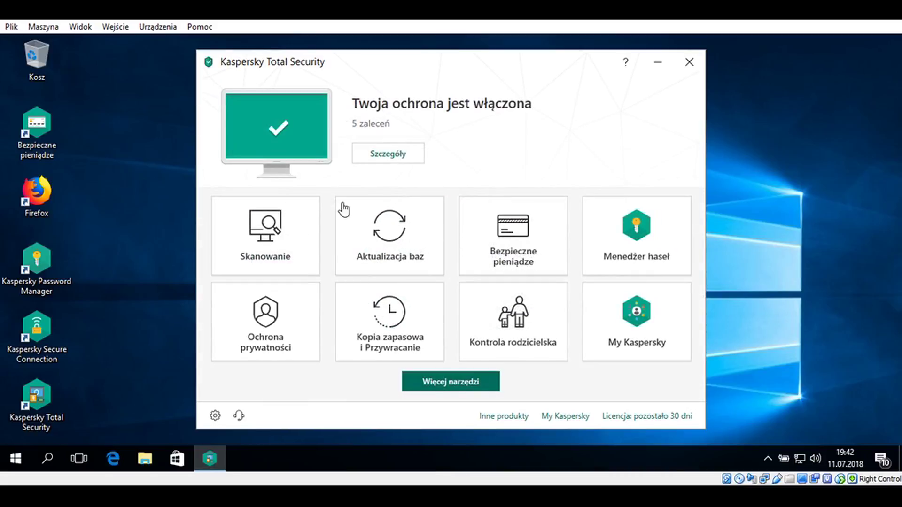
click(379, 228)
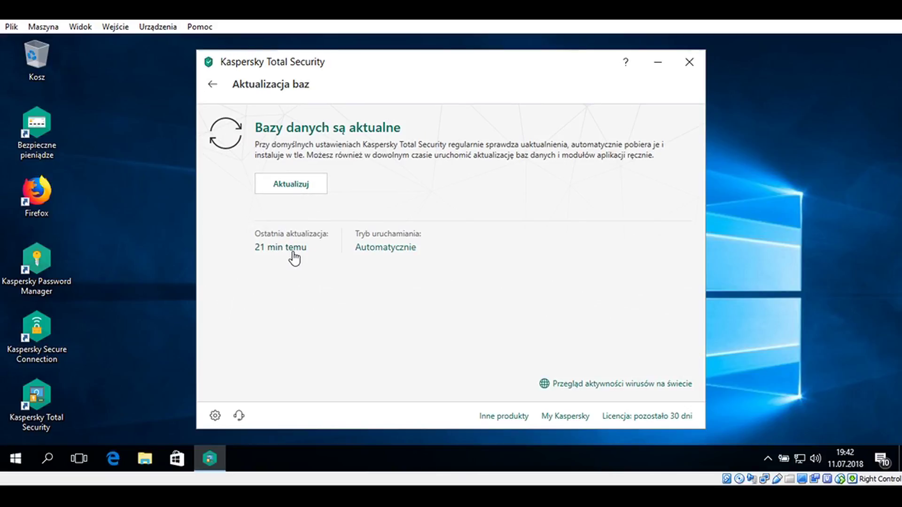
click(212, 84)
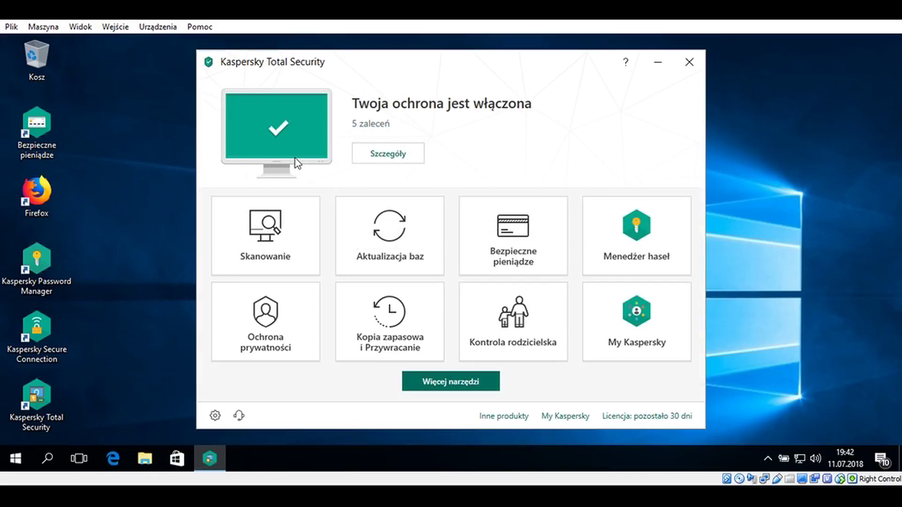
click(493, 230)
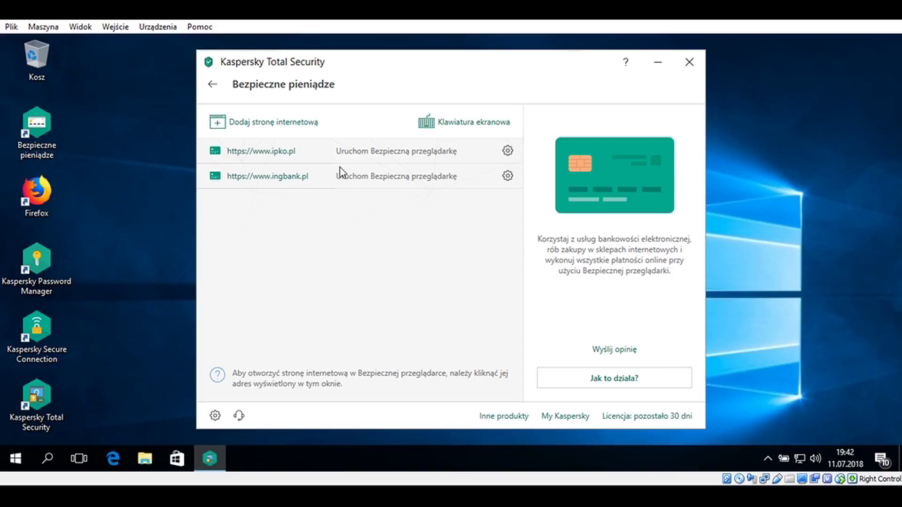
click(267, 123)
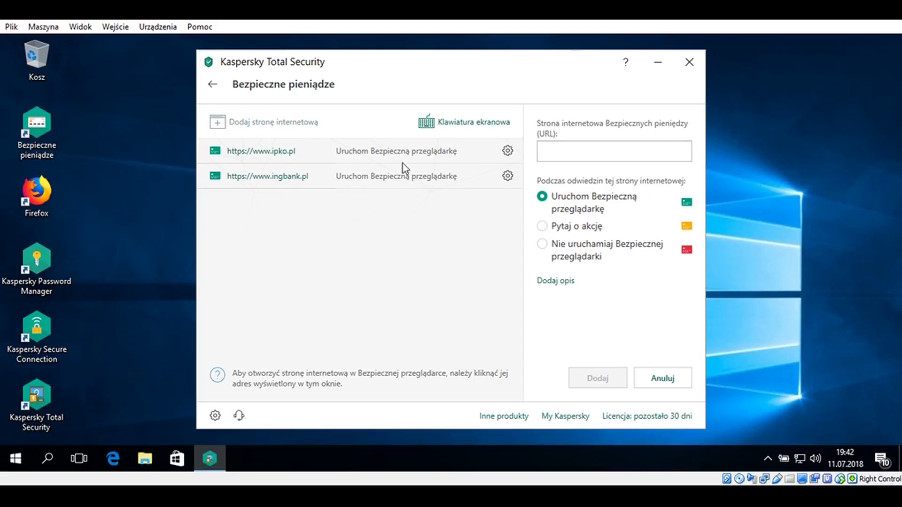
text(allegro.pl)
key(Return)
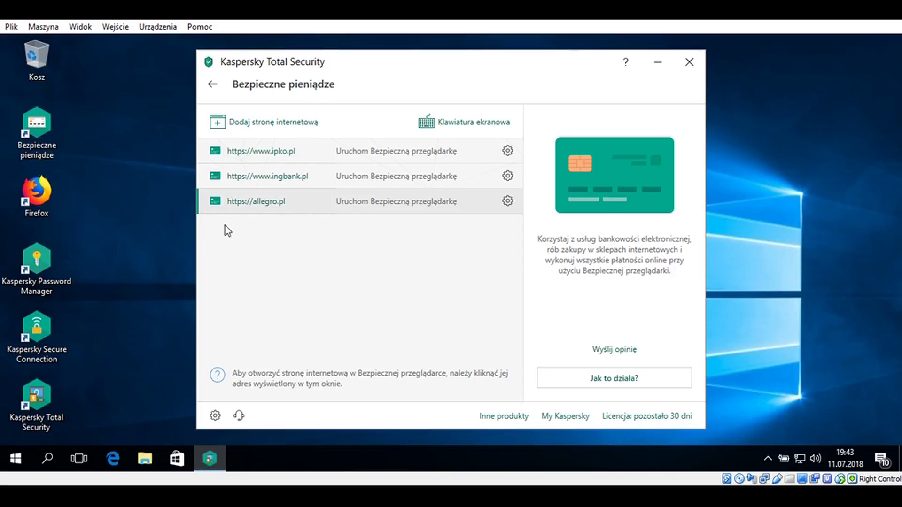
click(34, 196)
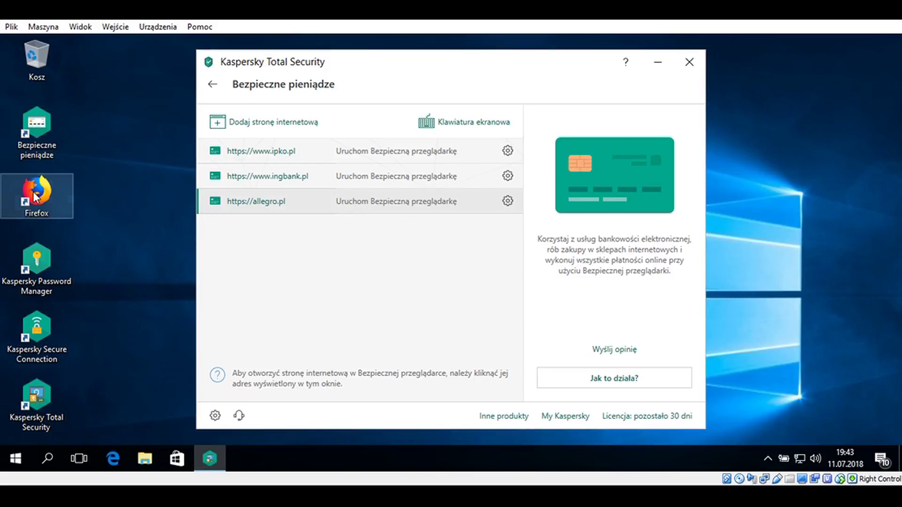
Launch Firefox from the desktop and load mbank.pl/
double_click(34, 196)
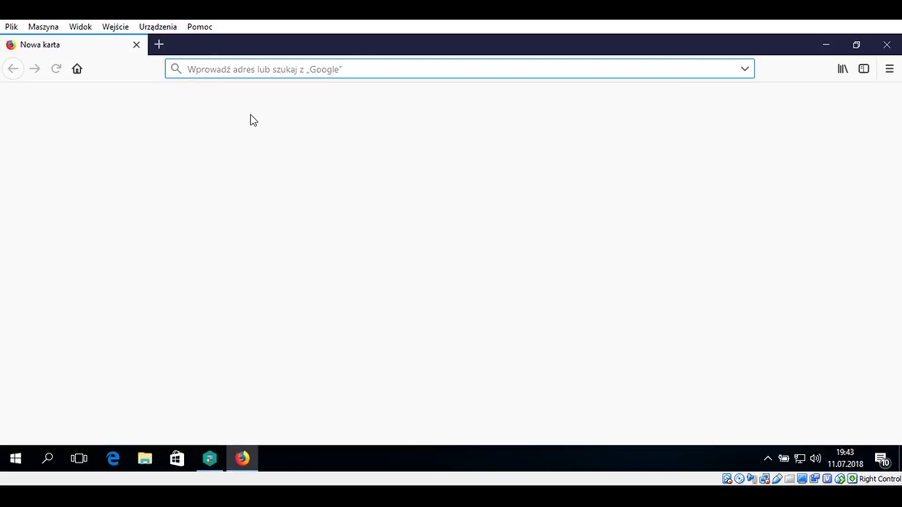
text(mbank.p)
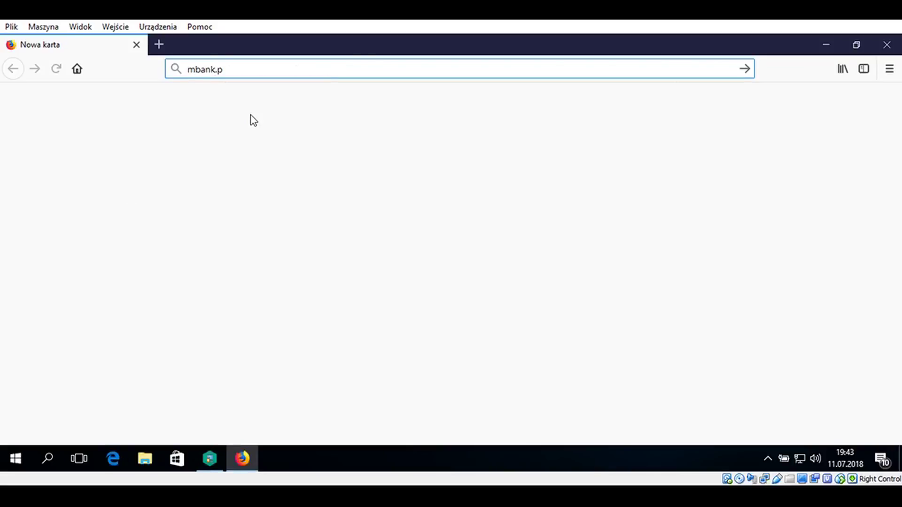
text(l/)
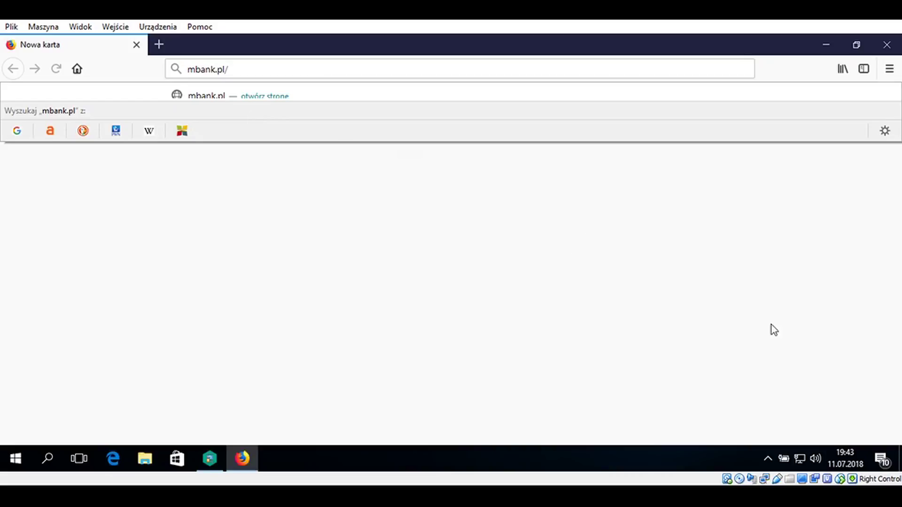
key(Return)
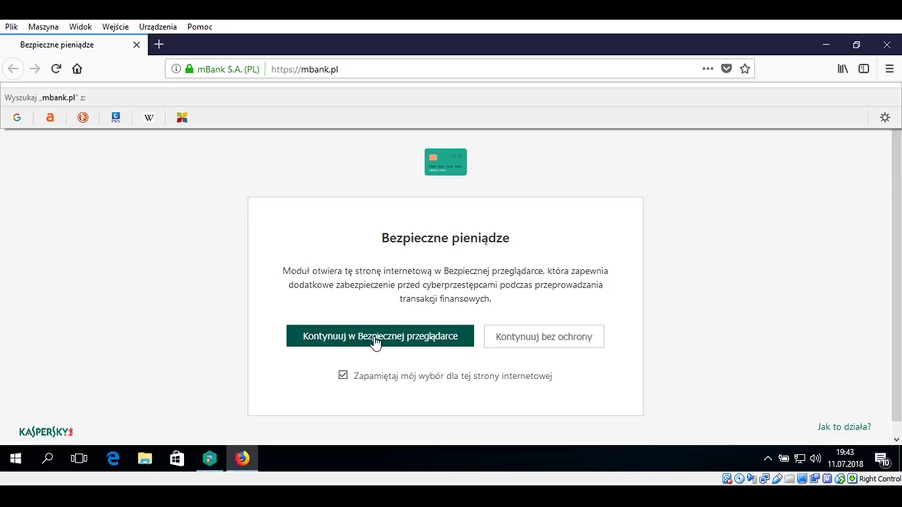
Continue to mbank.pl in the protected browser, inspect its padlock security details, then close that window
click(353, 336)
click(353, 337)
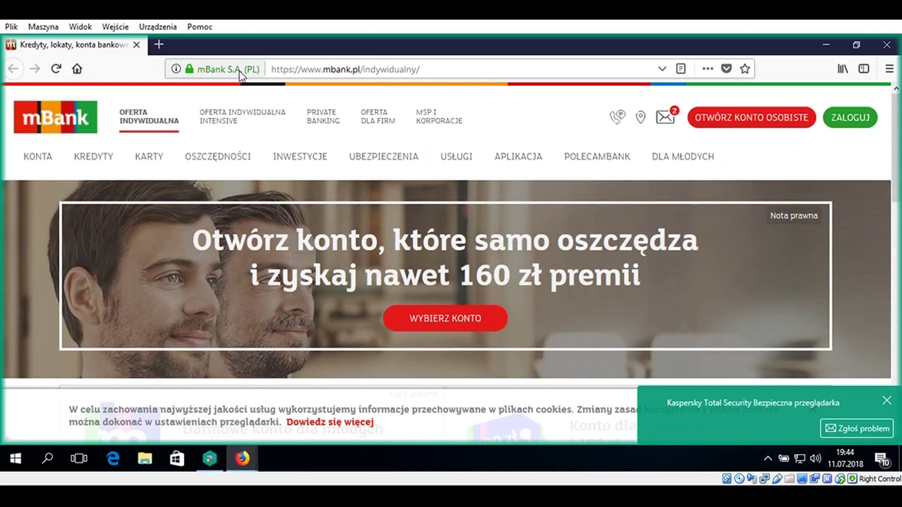
click(181, 68)
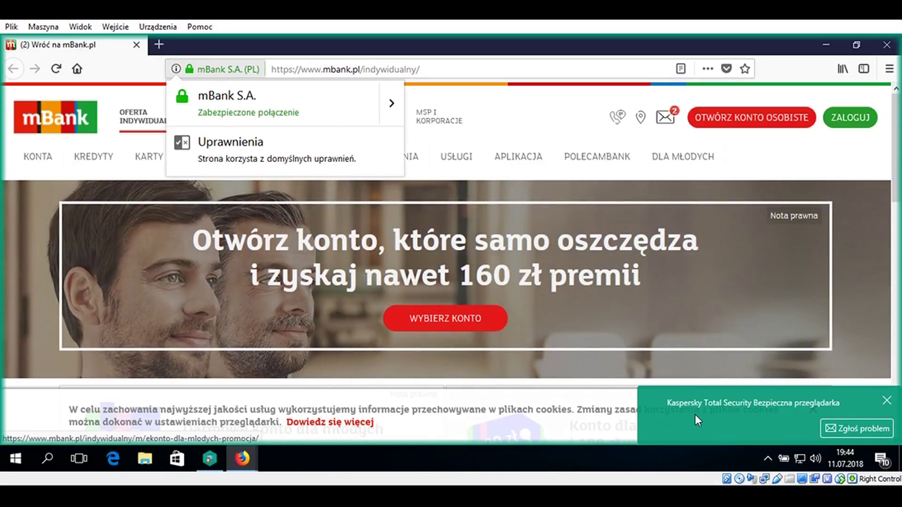
click(696, 415)
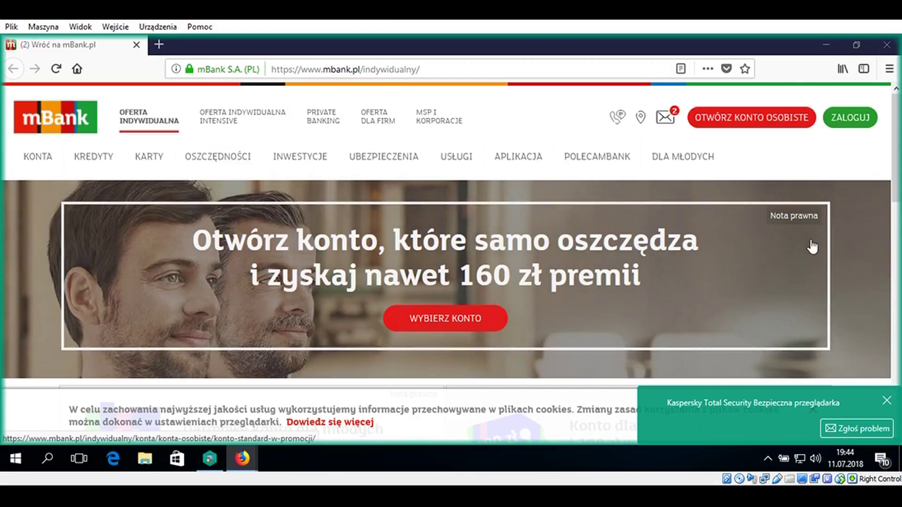
click(794, 216)
click(887, 52)
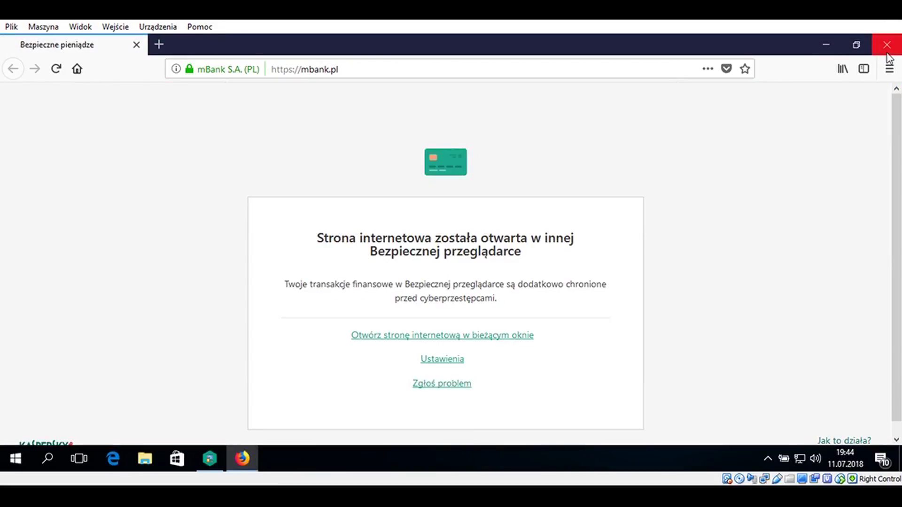
click(897, 47)
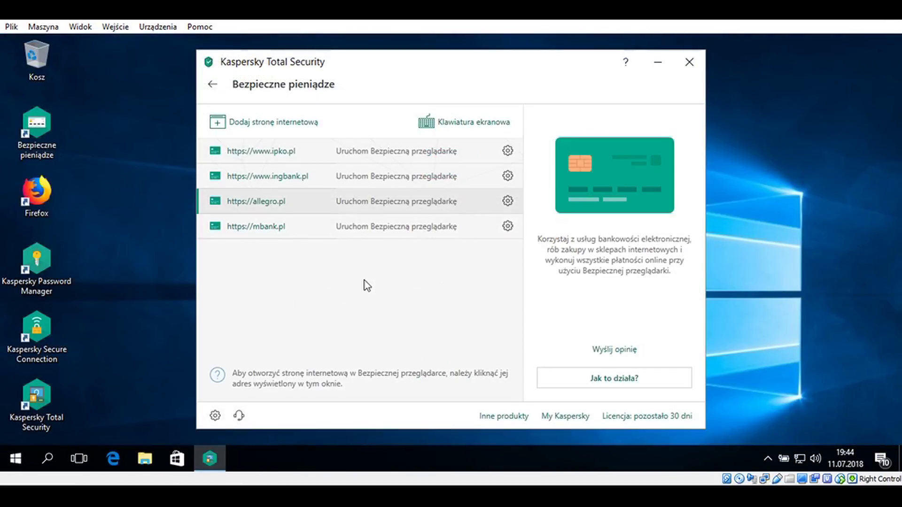
click(507, 227)
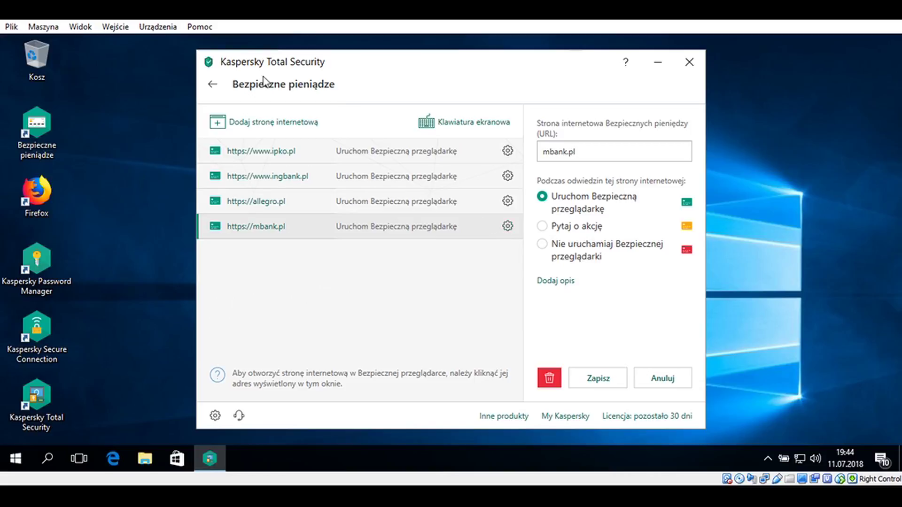
click(213, 84)
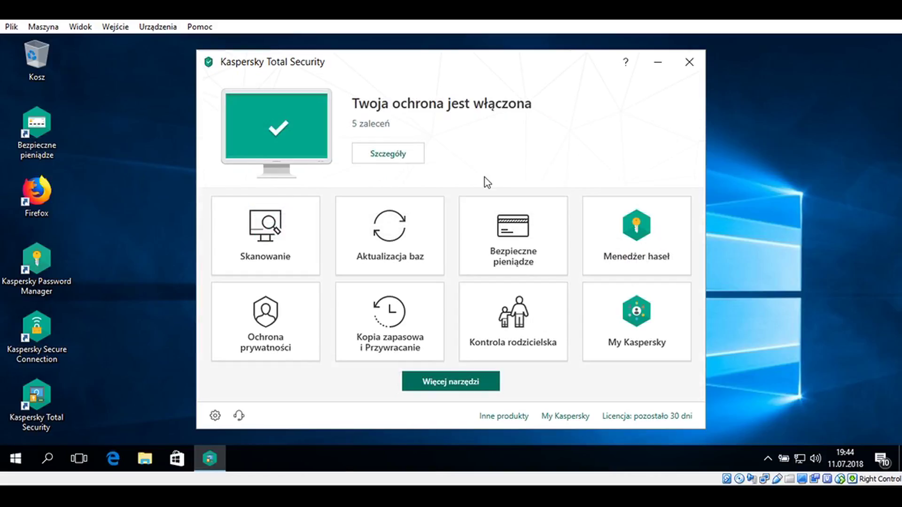
Launch Kaspersky Password Manager from the Menedżer haseł page with Uruchom
click(643, 221)
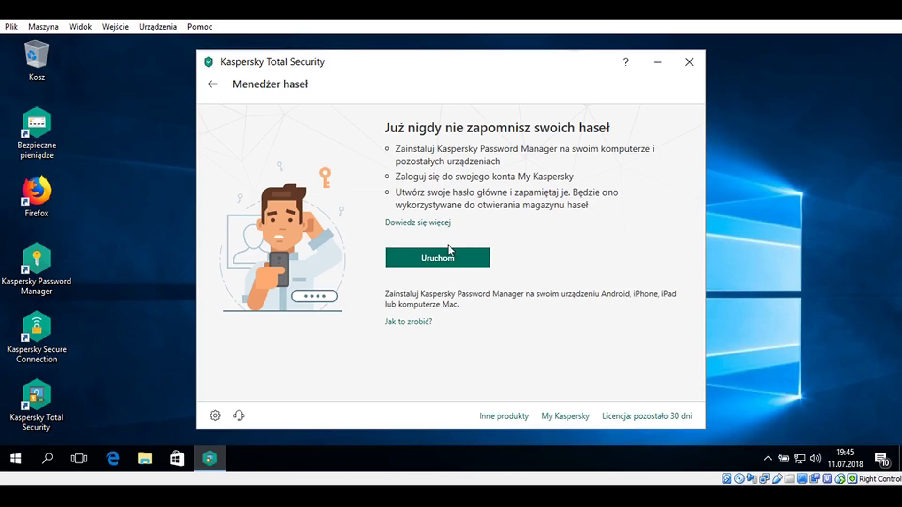
click(451, 263)
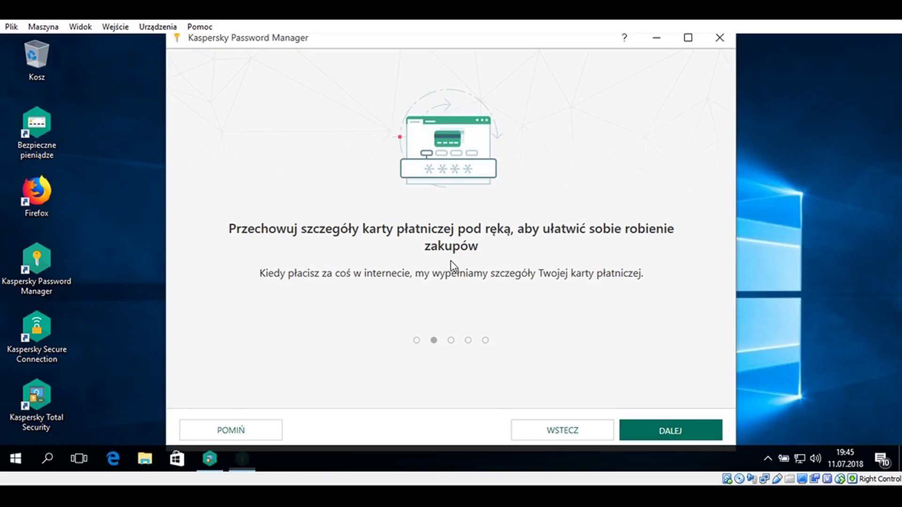
Skip the four intro slides and pick 'NIE, NIE KORZYSTAŁEM' to start a new vault
click(695, 440)
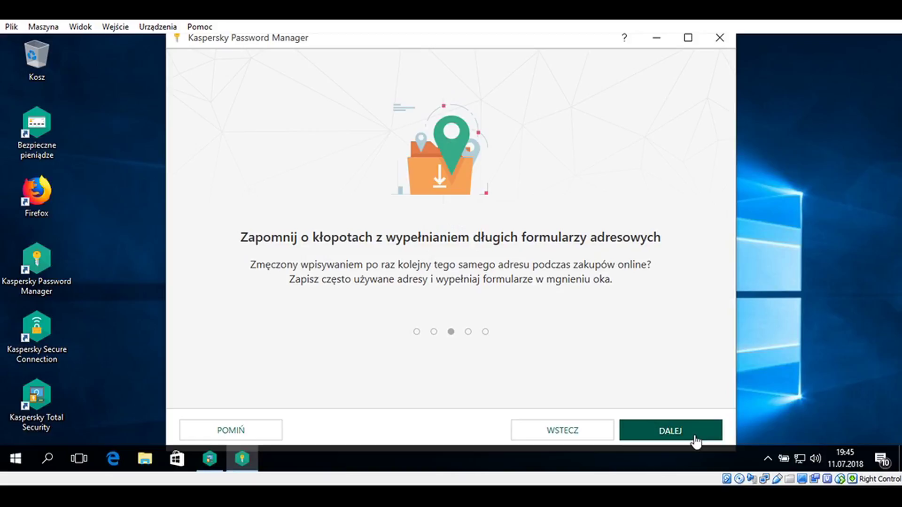
click(696, 441)
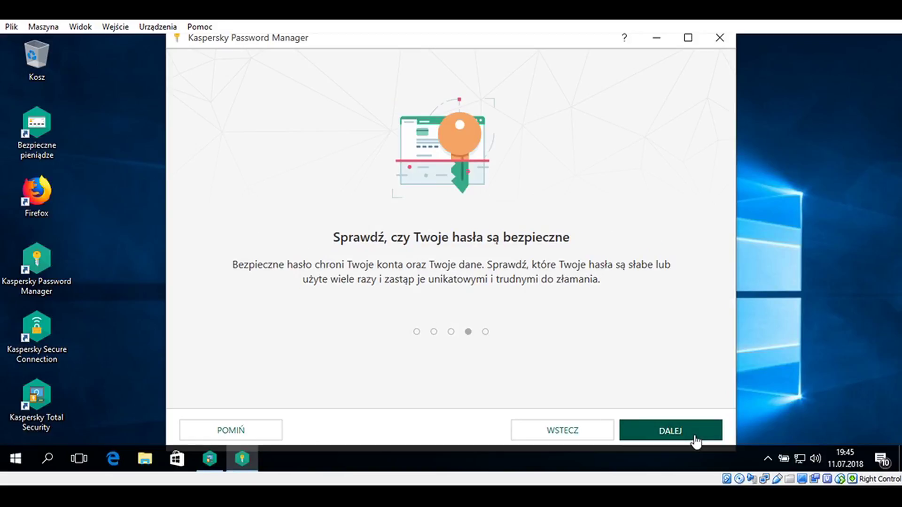
click(695, 440)
click(695, 440)
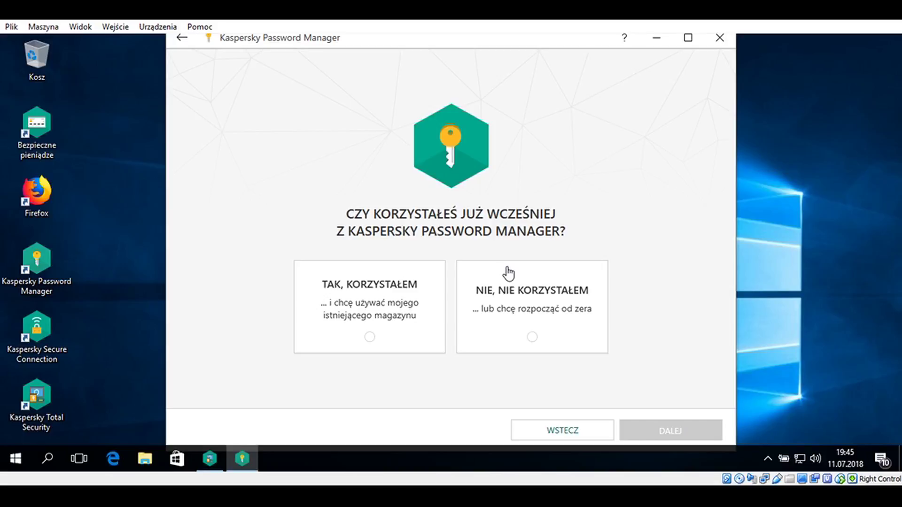
click(536, 327)
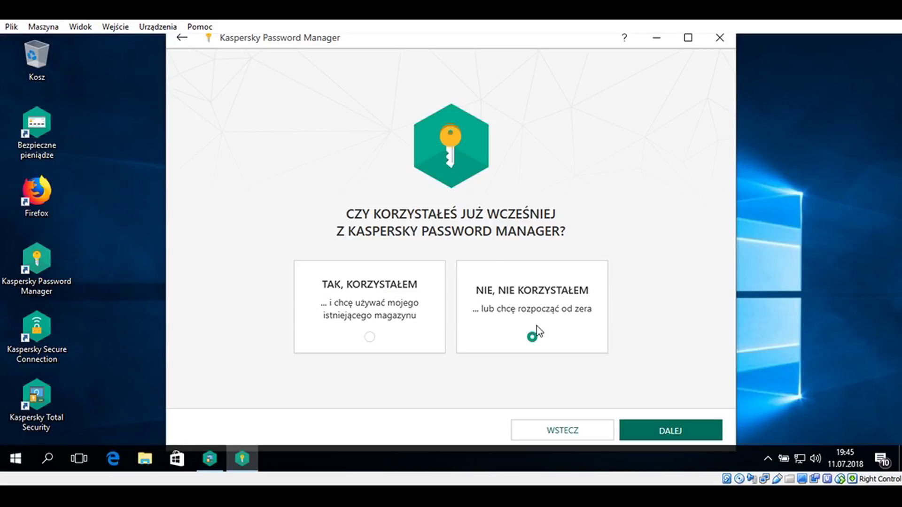
click(688, 435)
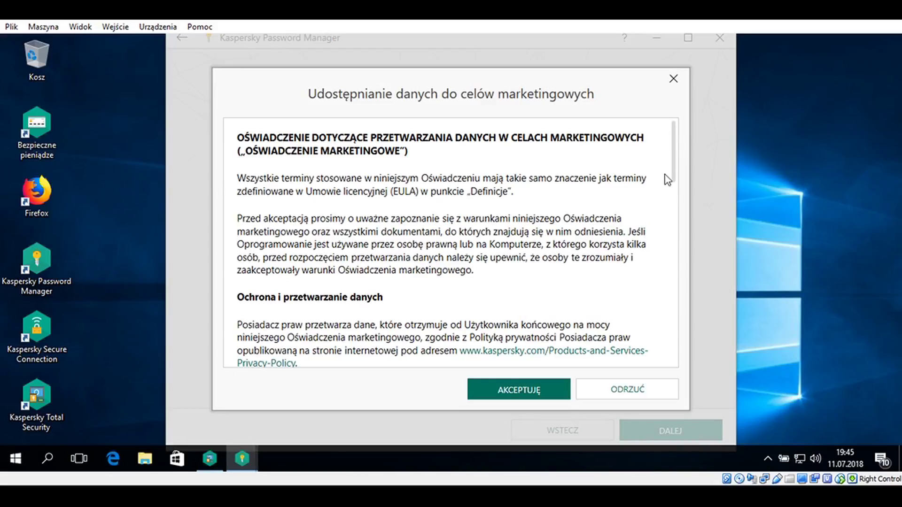
Scroll to the end of the marketing statement, accept it and confirm with TAK
drag(674, 176, 679, 379)
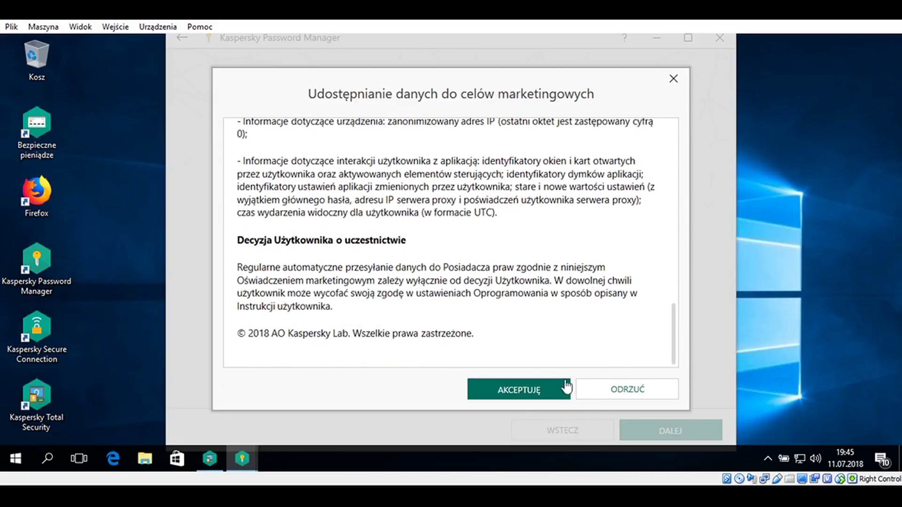
click(540, 390)
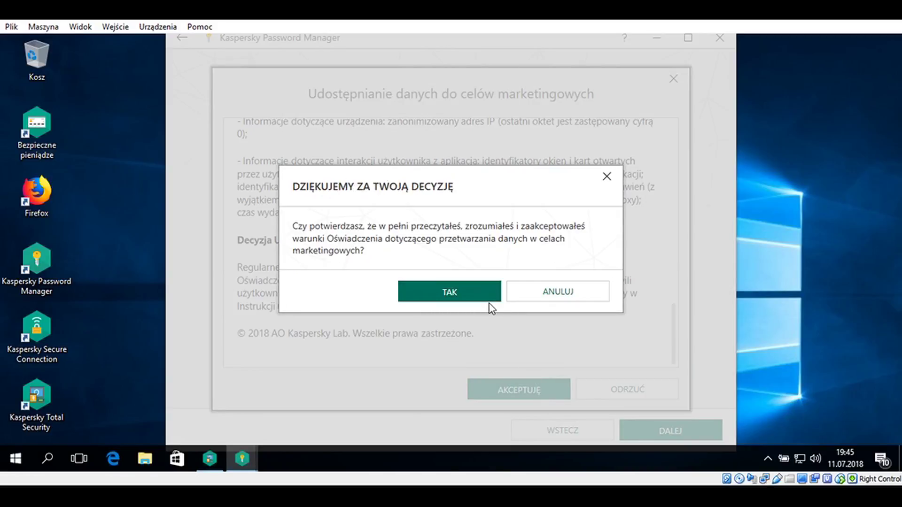
click(460, 302)
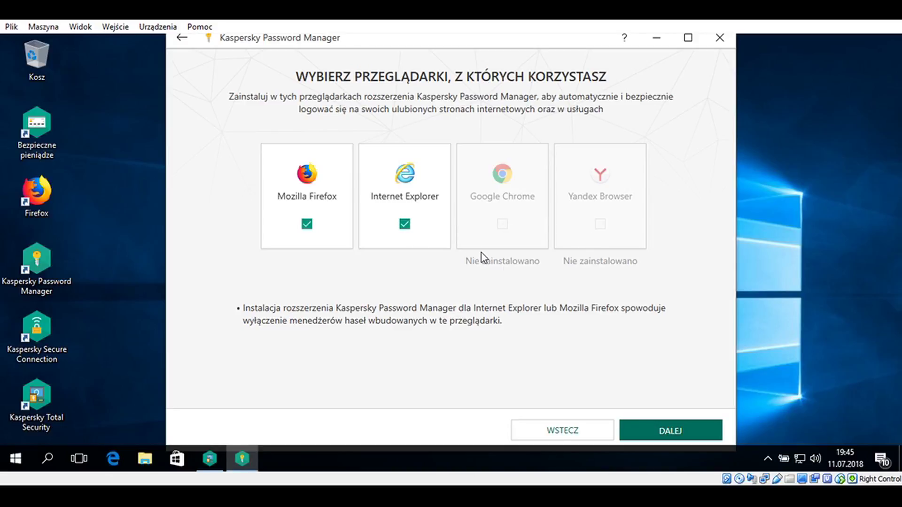
Keep Mozilla Firefox and Internet Explorer extensions ticked and allow Plugin Registrar to install them
click(406, 226)
click(407, 226)
click(307, 223)
click(308, 225)
click(675, 431)
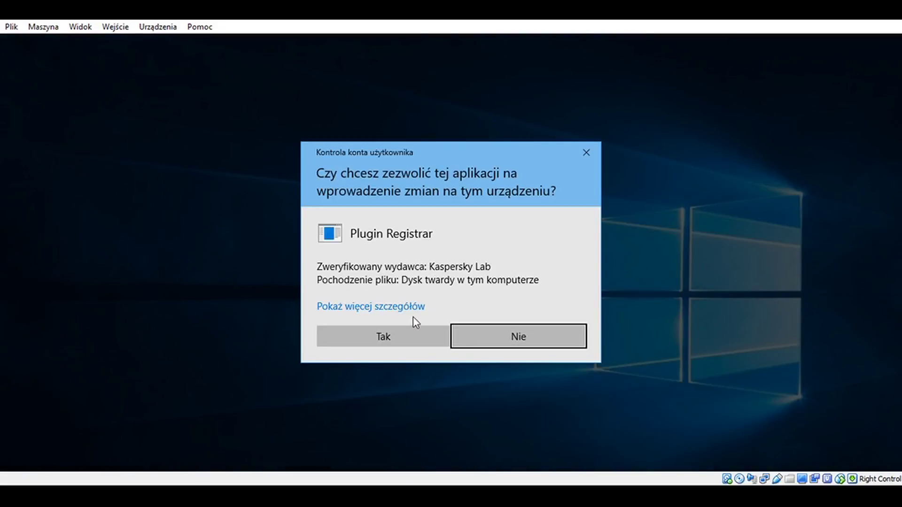
click(408, 331)
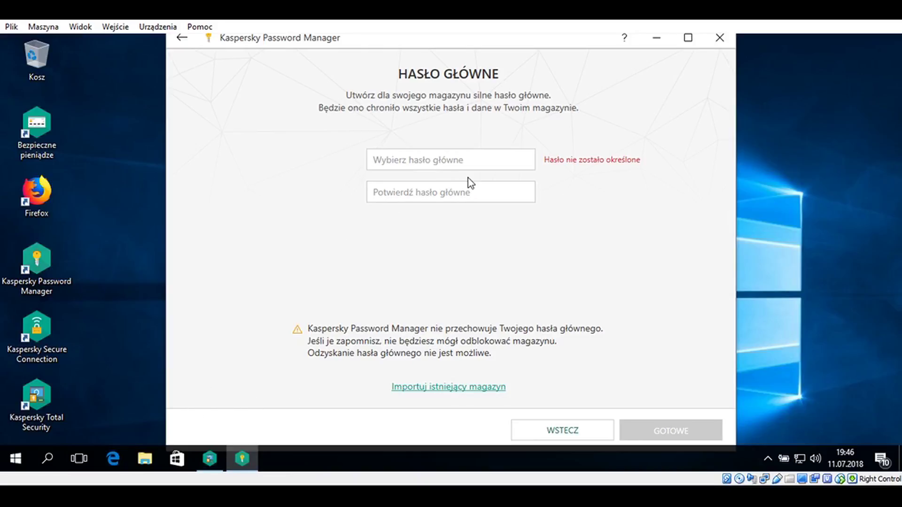
Enter the master password in both fields and finish with GOTOWE
text(••)
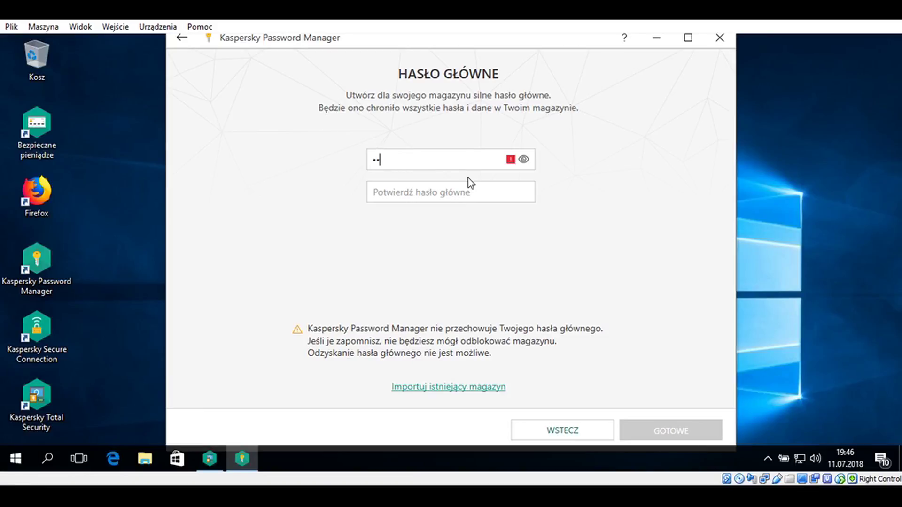
text(•••••••)
key(Tab)
text(•••••••)
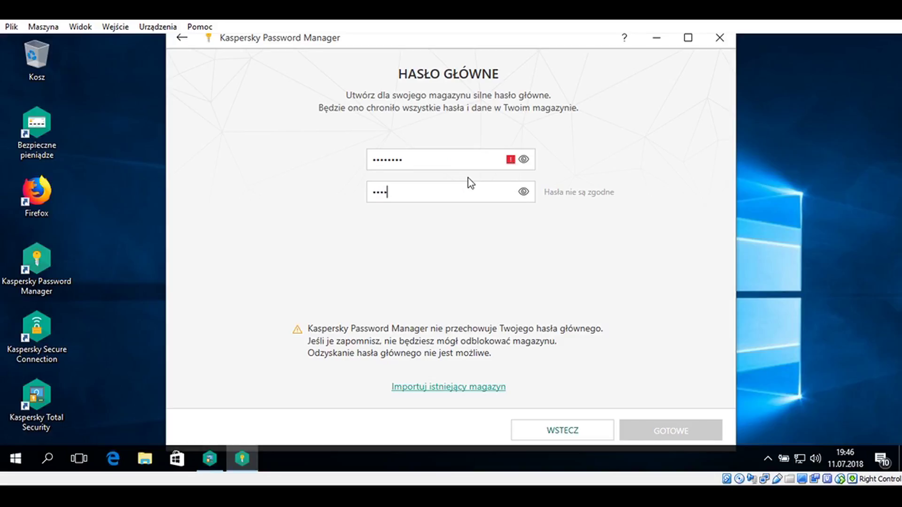
text(••••)
click(444, 159)
text(•••)
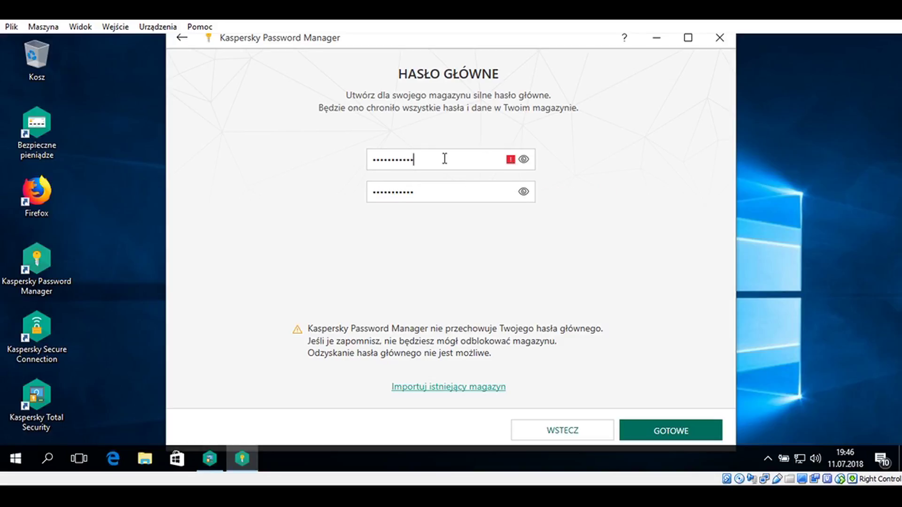
mouse_move(510, 163)
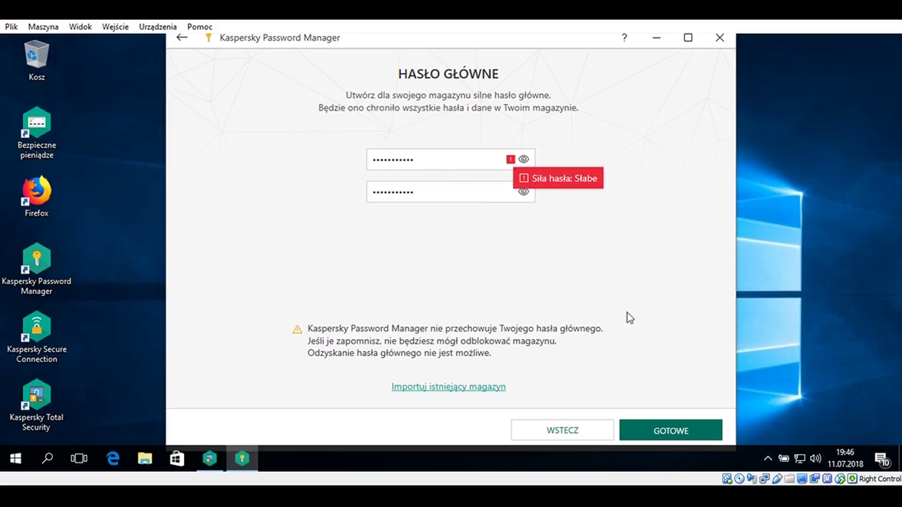
click(688, 430)
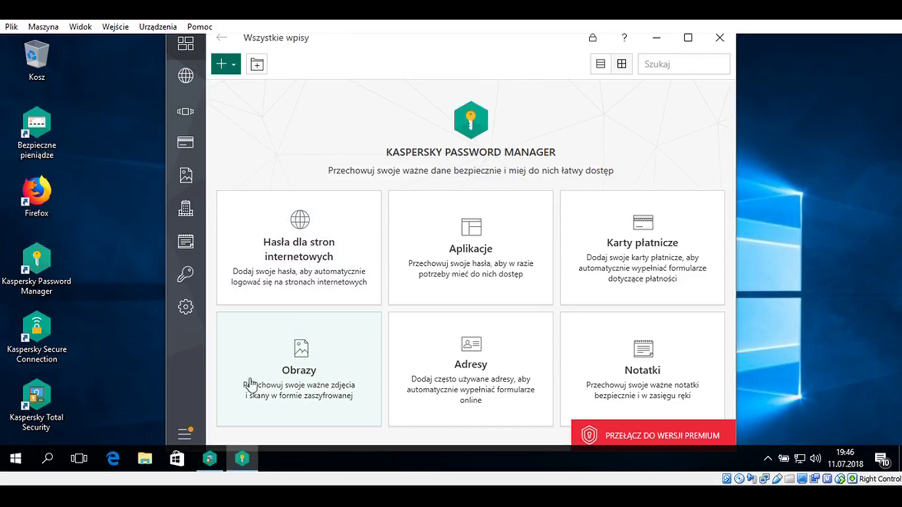
Open Hasła dla stron internetowych, start a new website entry, then close it unsaved
click(213, 455)
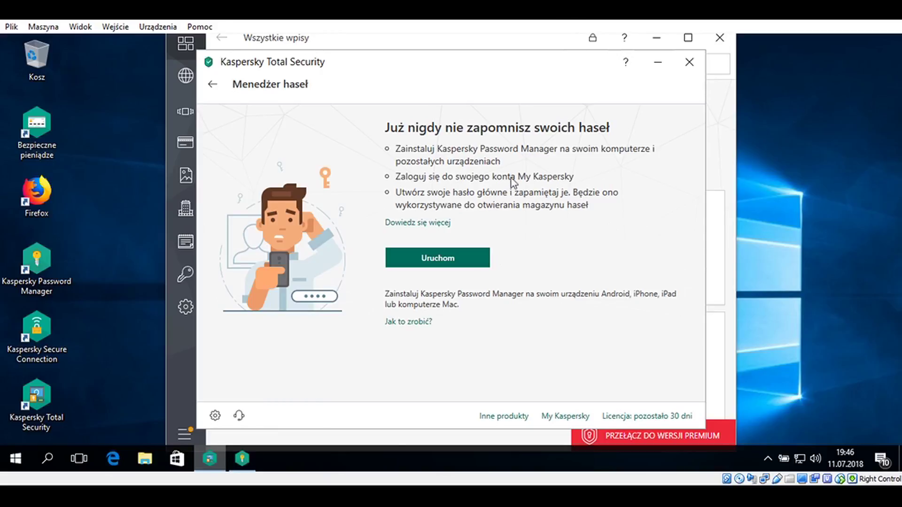
key(alt+Tab)
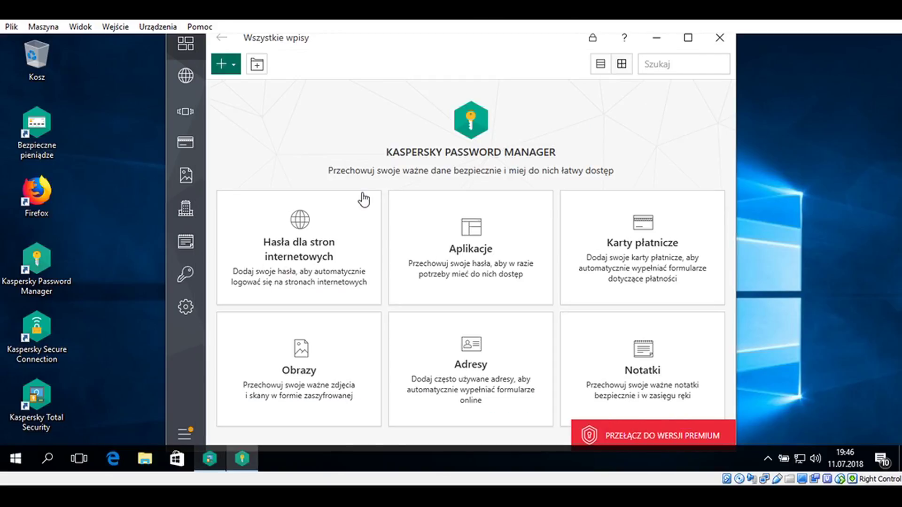
click(348, 242)
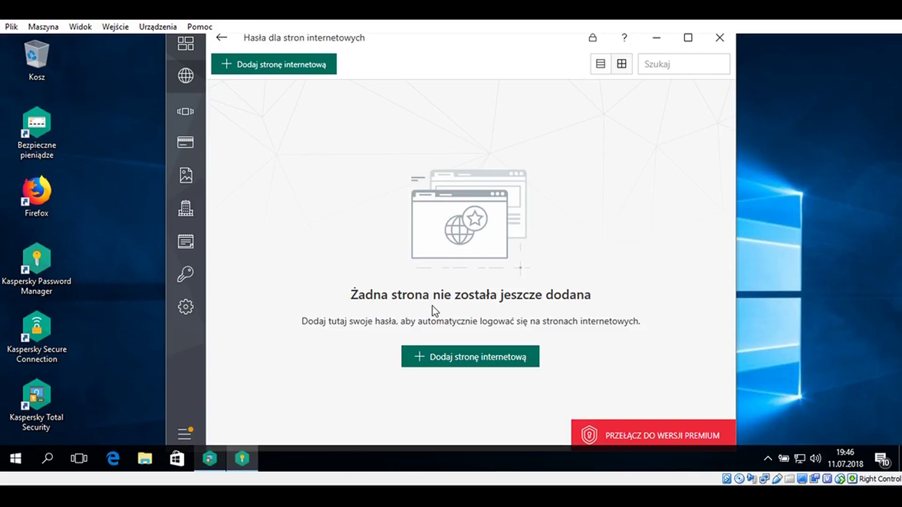
click(487, 366)
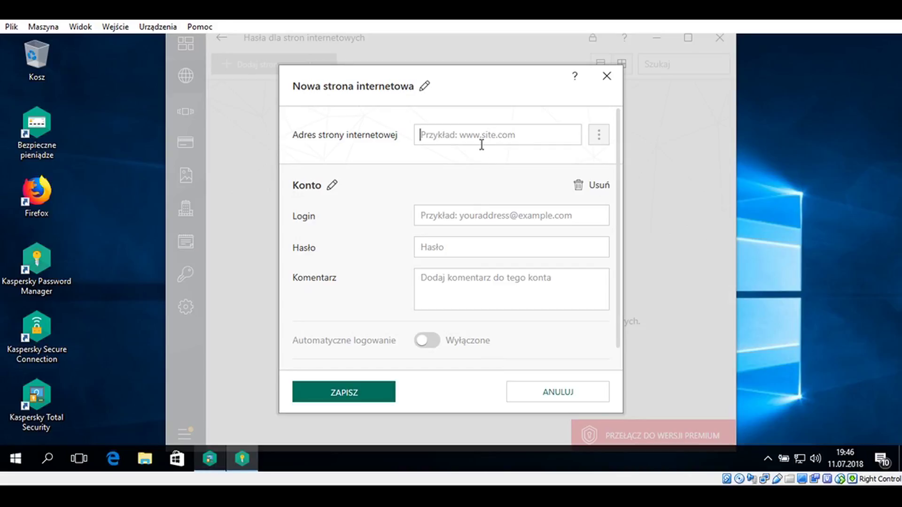
click(463, 214)
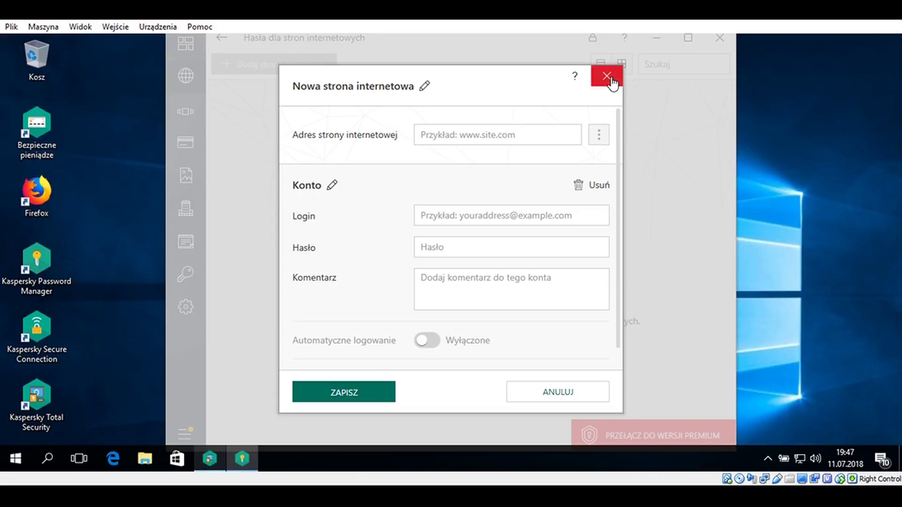
click(610, 79)
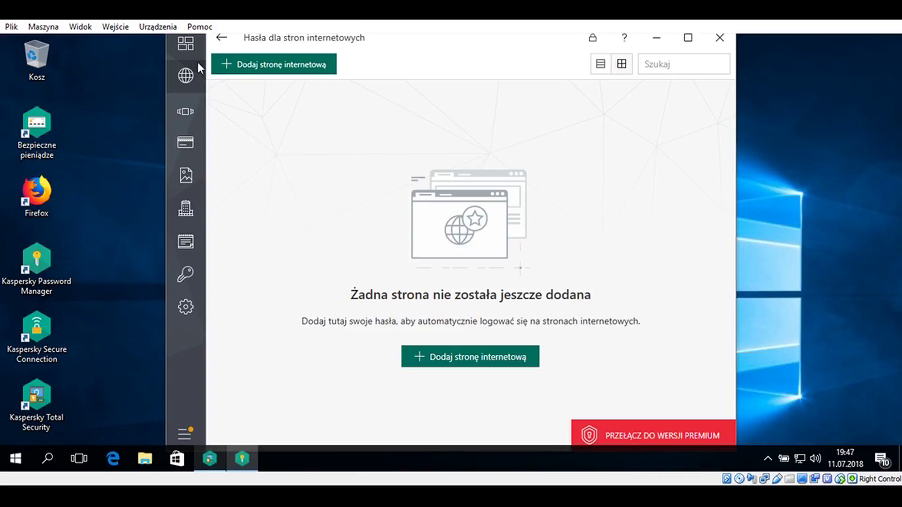
Start a new application entry in Aplikacje, opening and closing the application picker without choosing
click(221, 39)
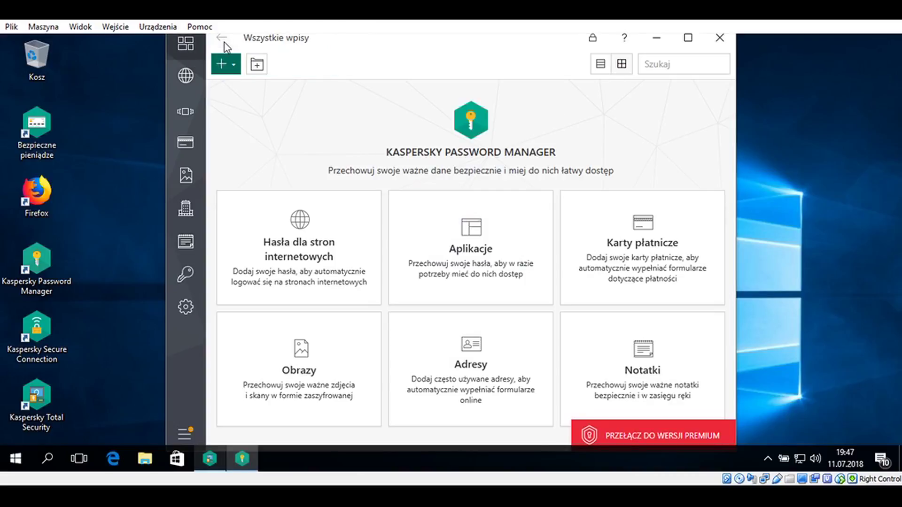
click(461, 229)
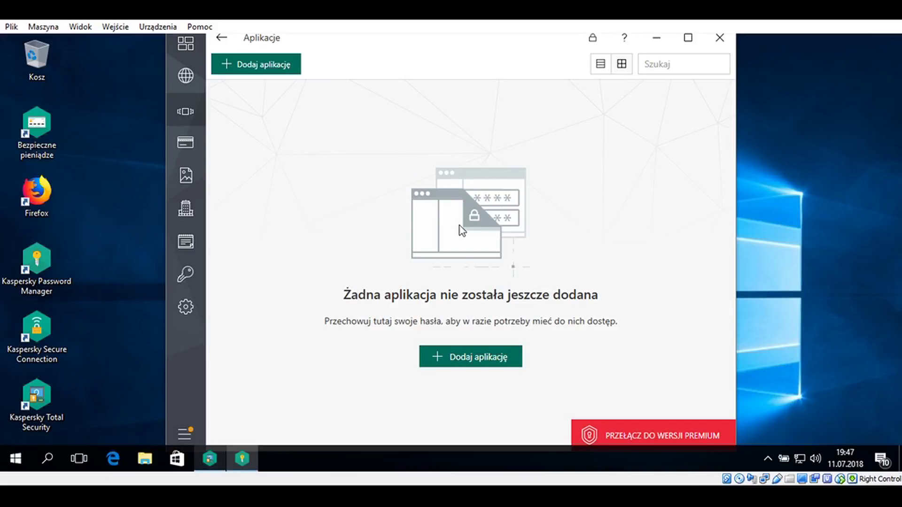
click(493, 357)
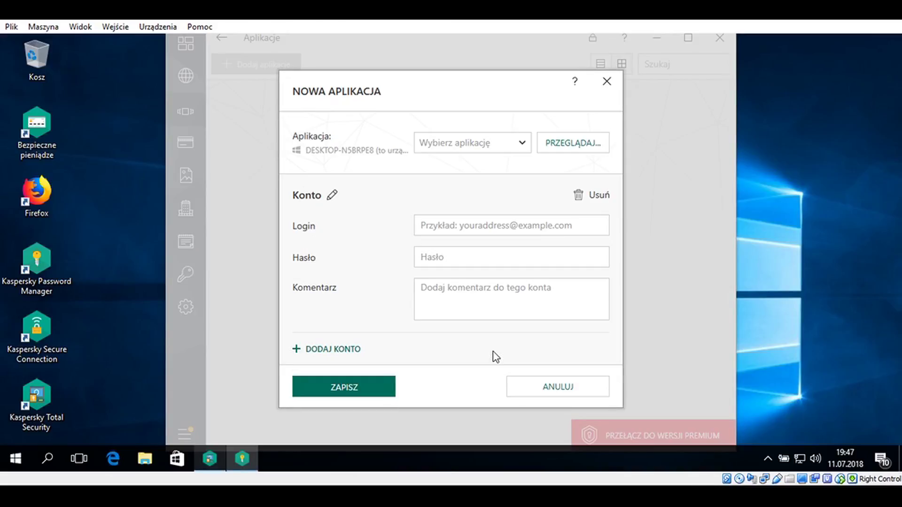
click(522, 144)
click(586, 146)
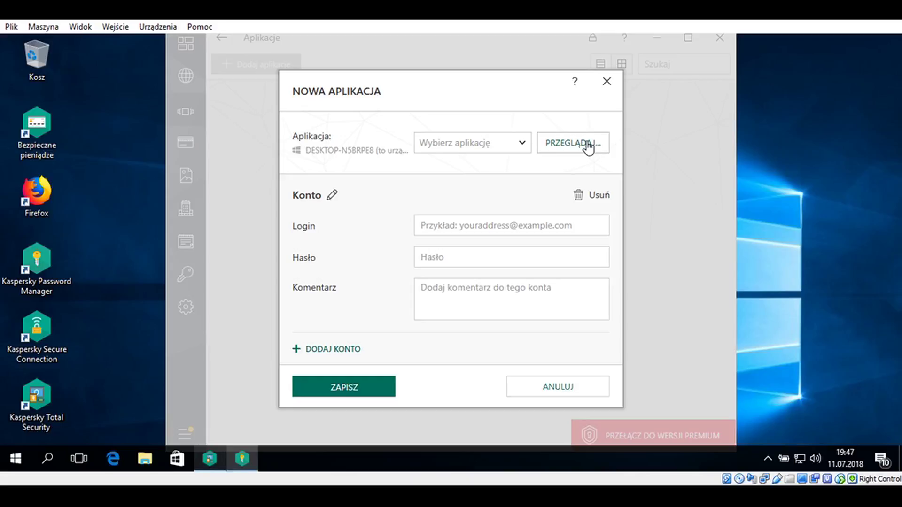
click(587, 146)
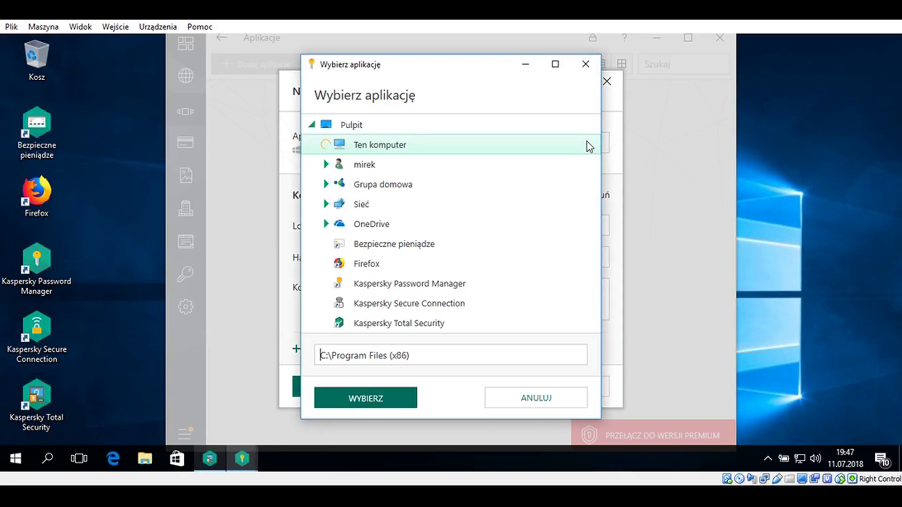
click(587, 65)
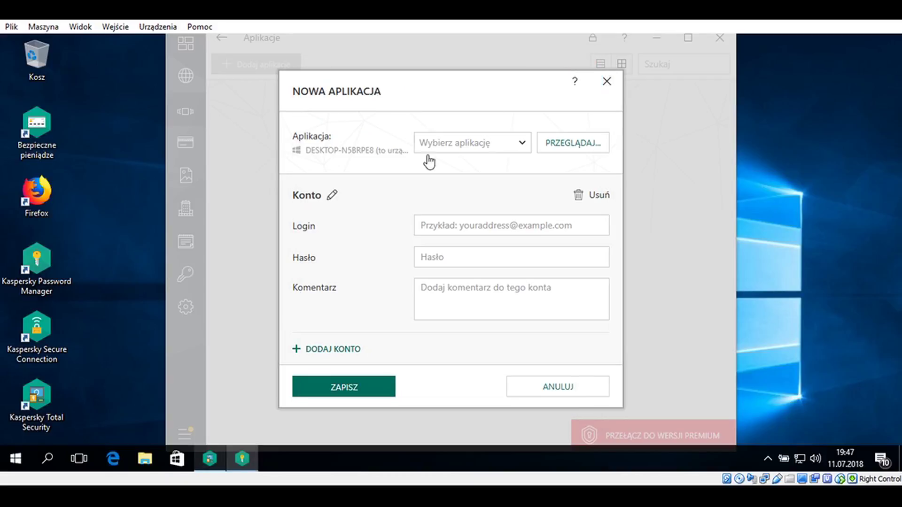
Cancel the account rename, discard the new application entry and return to Wszystkie wpisy
click(438, 258)
click(333, 196)
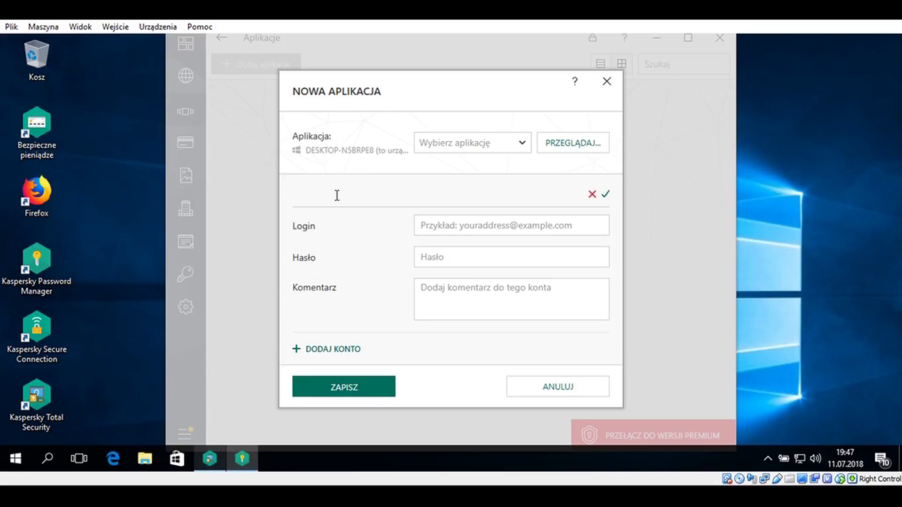
click(591, 194)
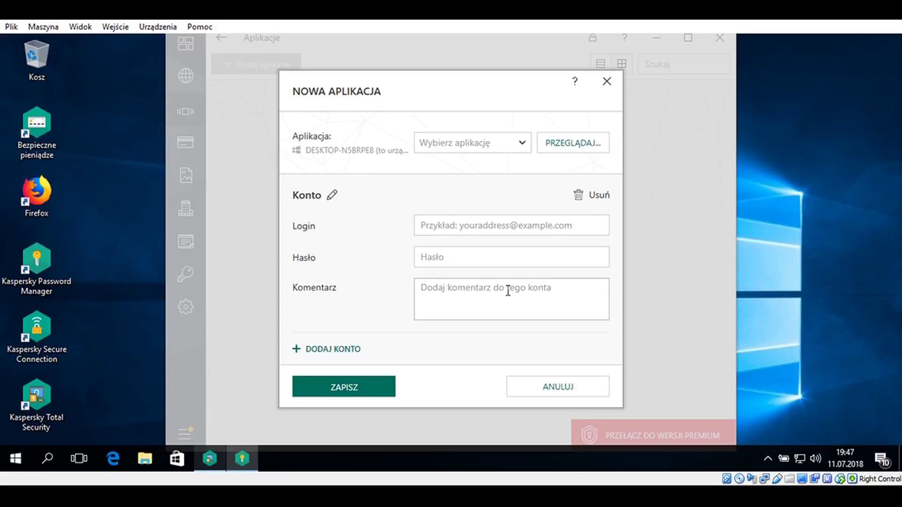
click(554, 389)
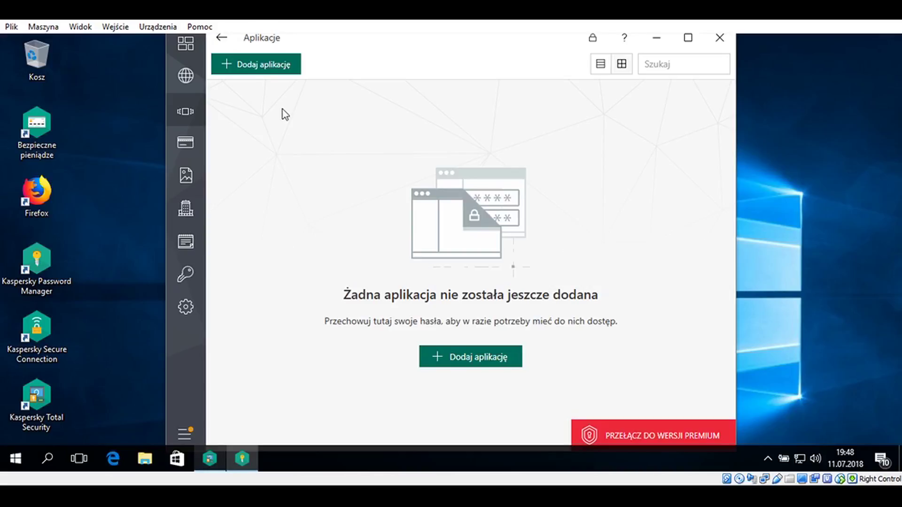
click(221, 38)
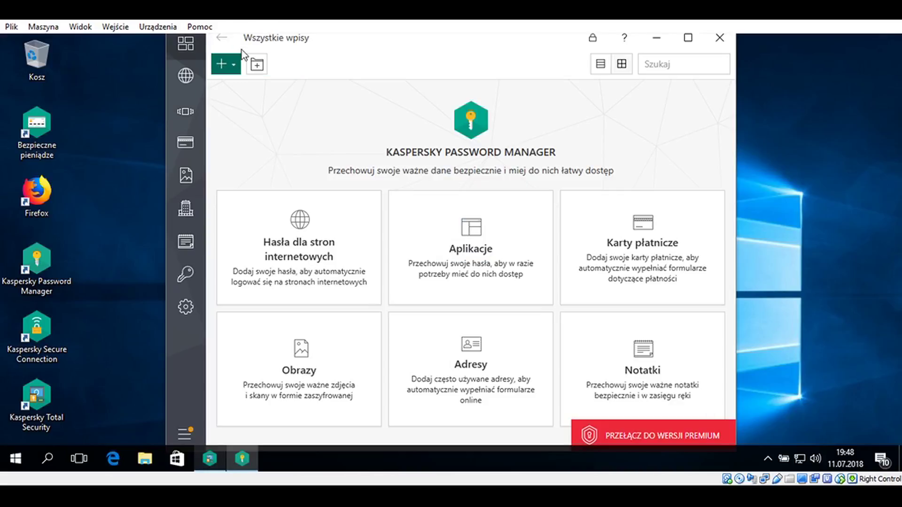
Start a new payment card in Karty płatnicze, previewing orange before returning to dark grey
click(606, 269)
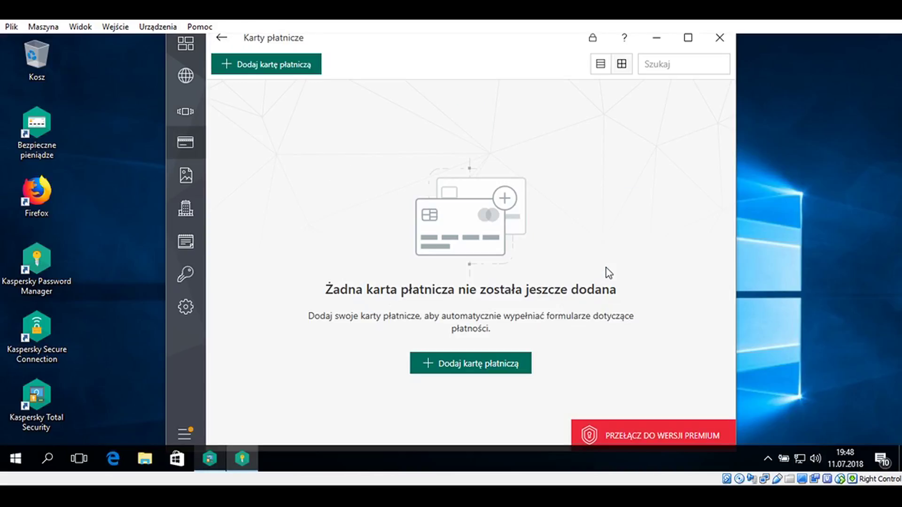
click(493, 368)
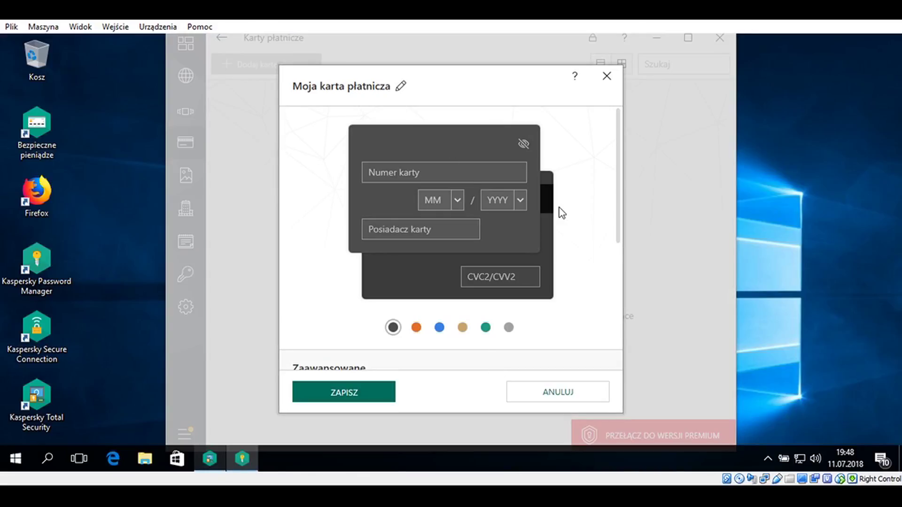
click(416, 327)
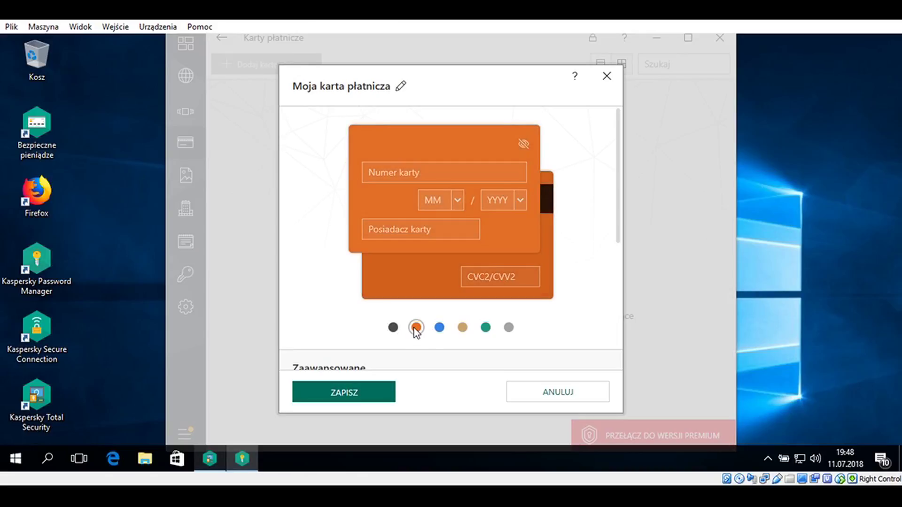
click(393, 329)
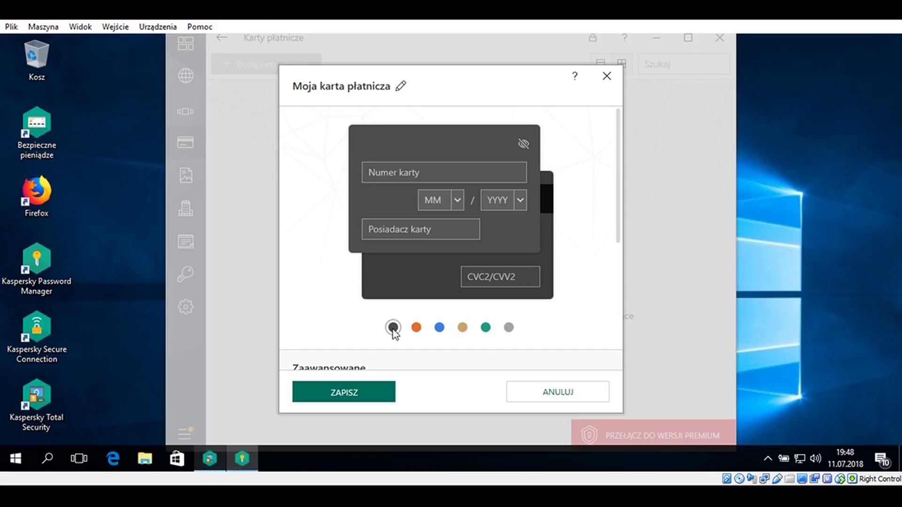
click(468, 176)
text(7878 7878 878)
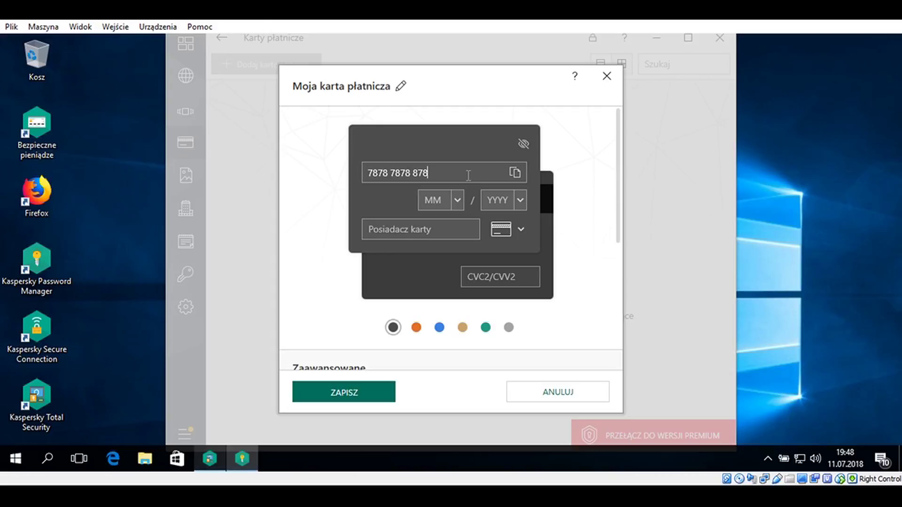
click(457, 201)
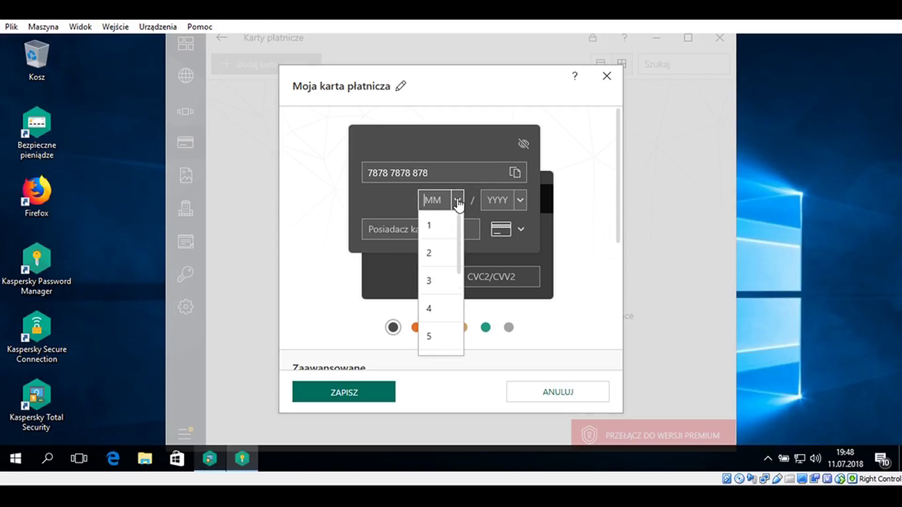
click(445, 252)
click(520, 201)
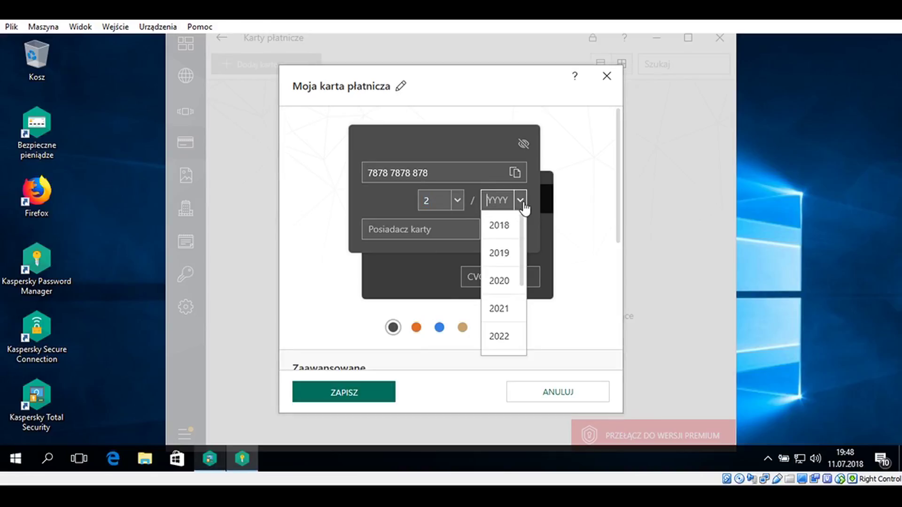
click(506, 260)
Enter a cardholder name, set the card type to Visa and fill in a CVC
click(437, 225)
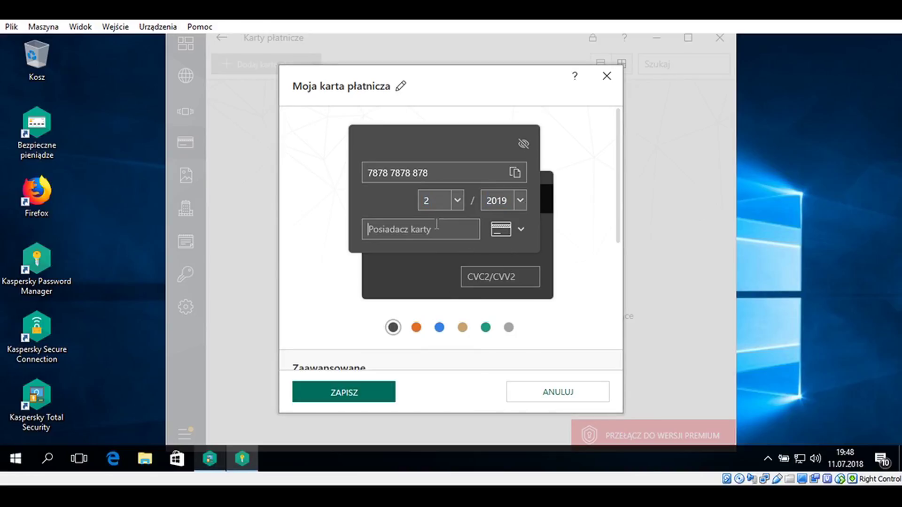
text(jhghfghgdfgfg)
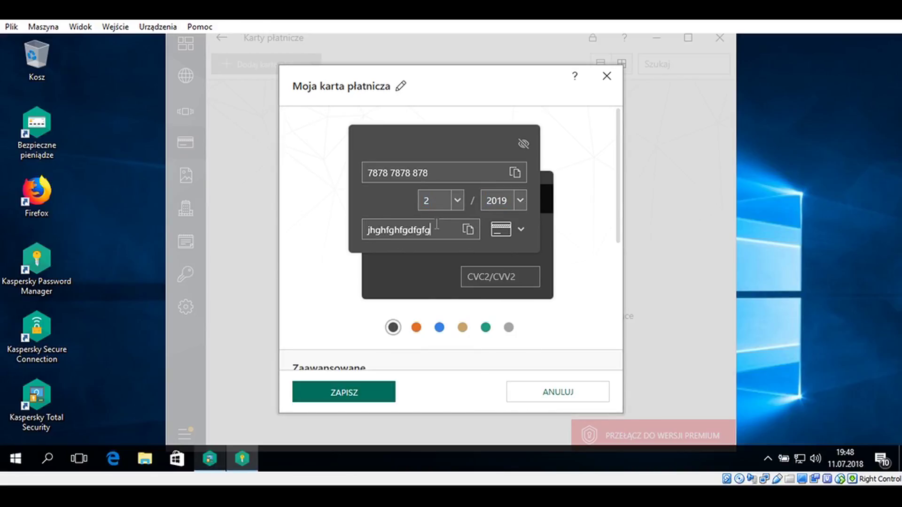
click(519, 230)
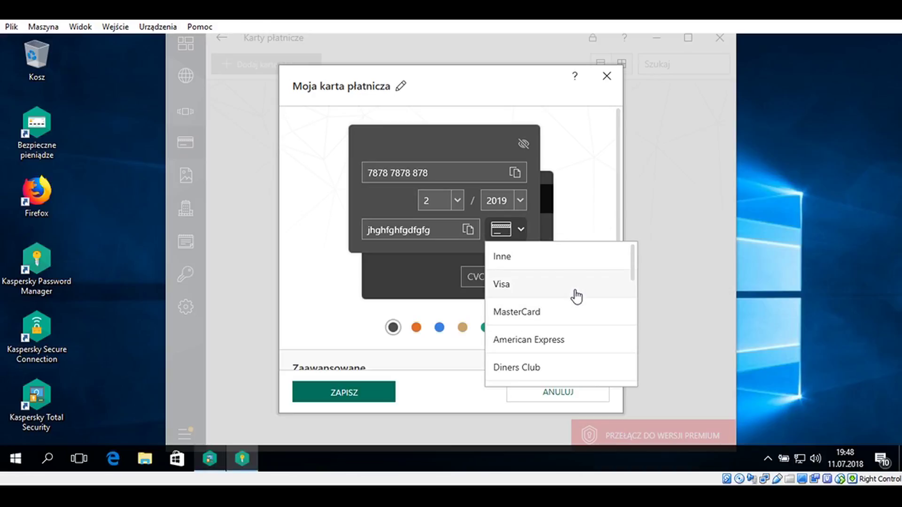
click(578, 294)
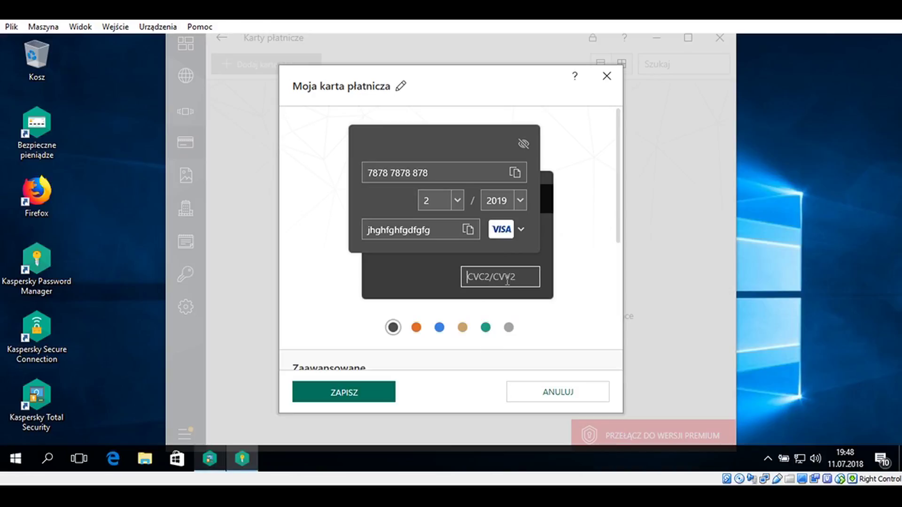
text(56756)
key(BackSpace)
key(BackSpace)
key(BackSpace)
text(78)
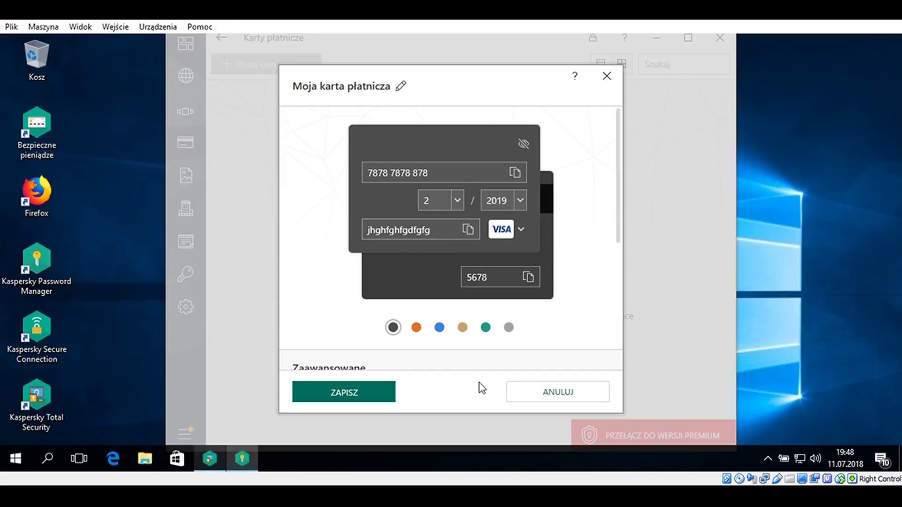
Discard the unsaved card and open the Obrazy images section
click(561, 391)
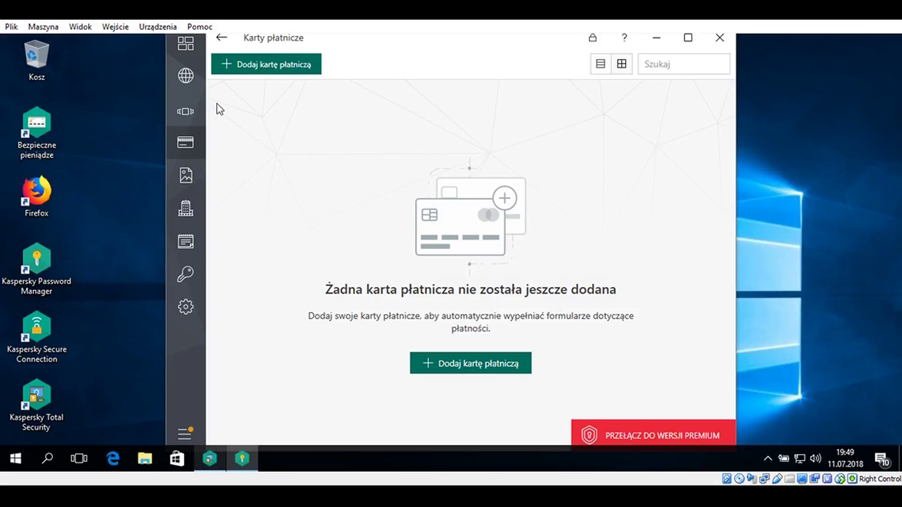
click(222, 40)
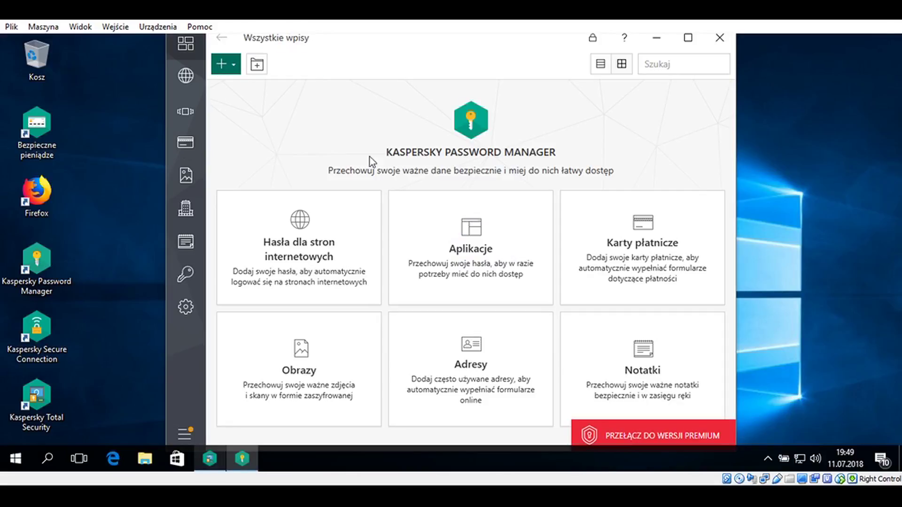
click(296, 395)
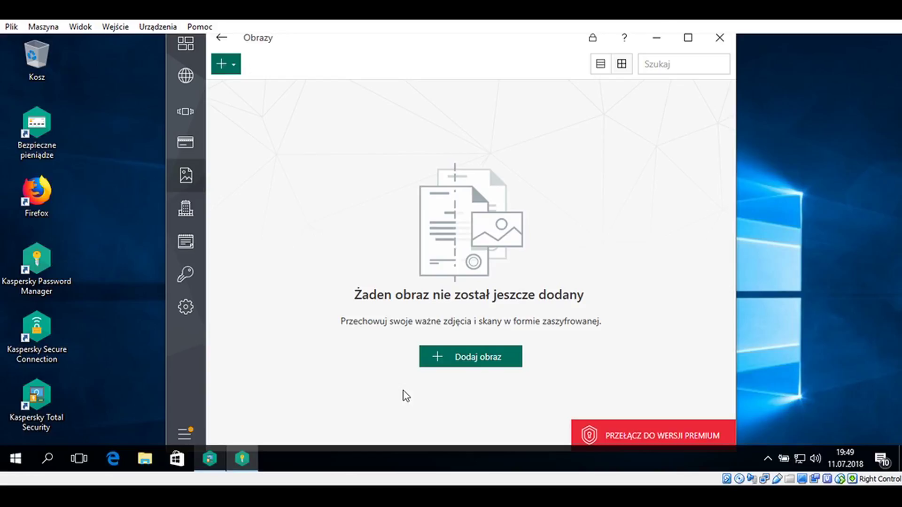
Cancel adding an image, revisit the empty Obrazy section, then open Adresy
click(472, 364)
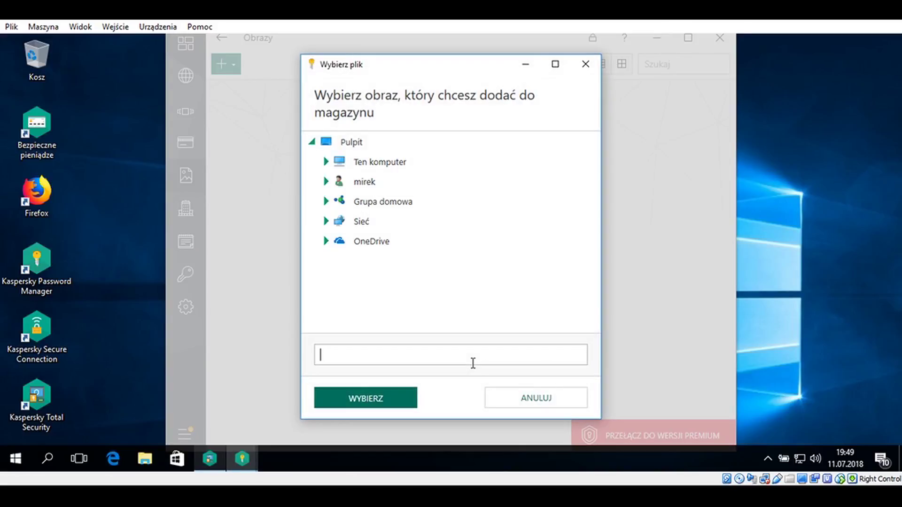
click(526, 403)
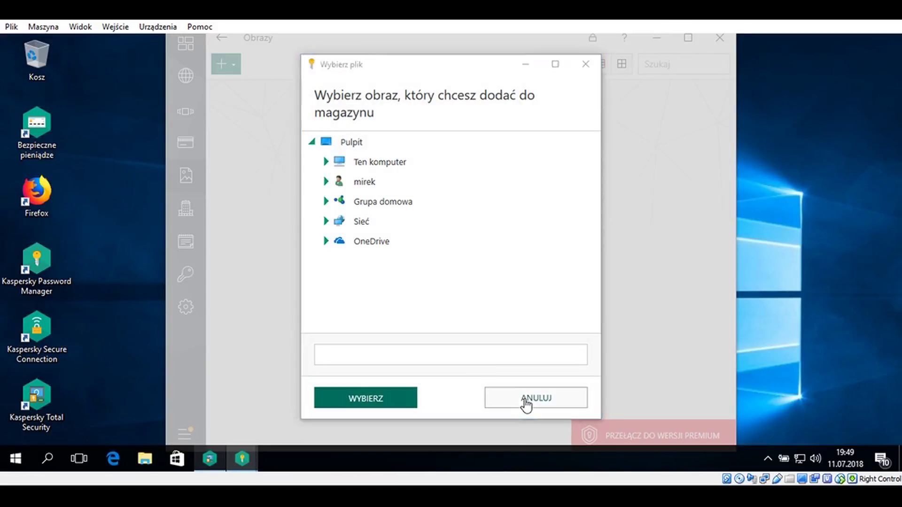
click(221, 38)
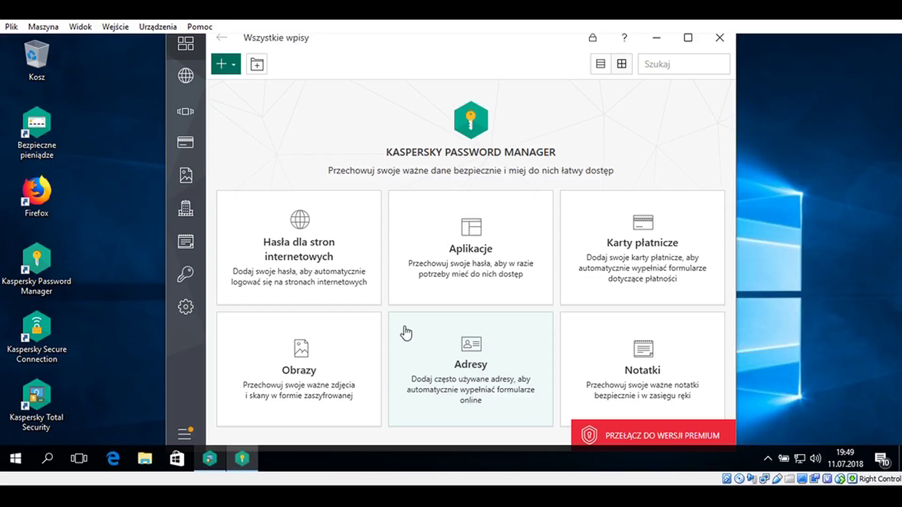
click(308, 381)
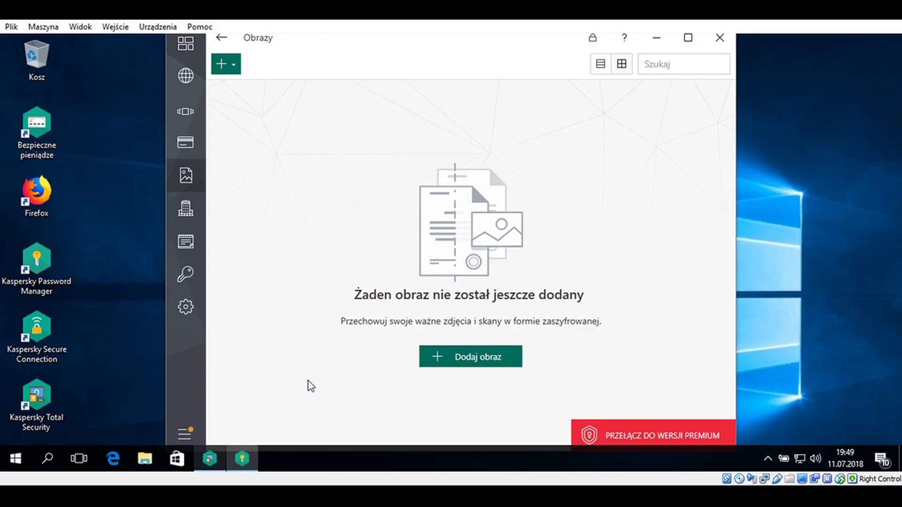
click(221, 37)
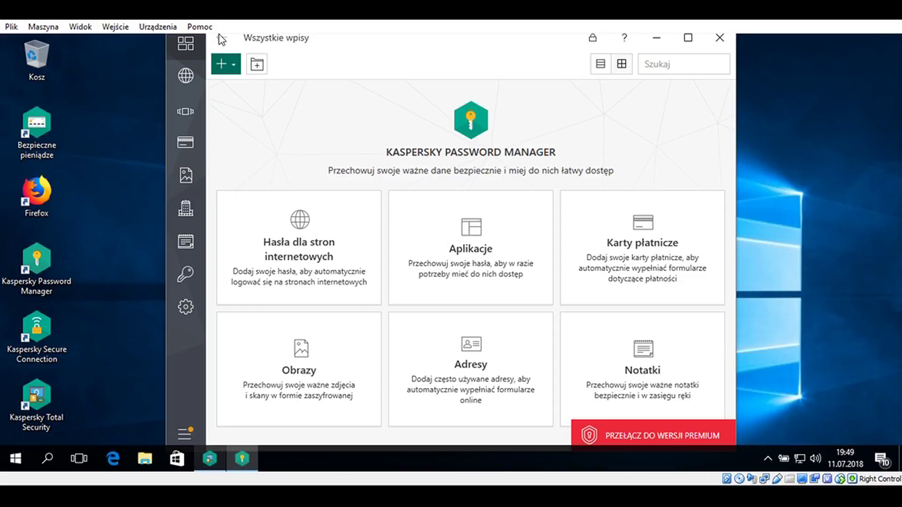
click(497, 356)
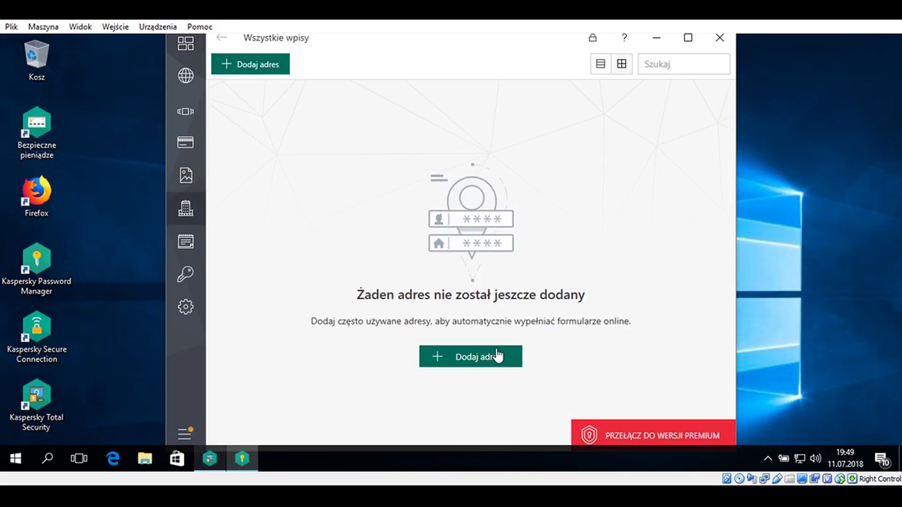
Start a new address, check the country list and form, then cancel it and go back to Wszystkie wpisy
click(497, 356)
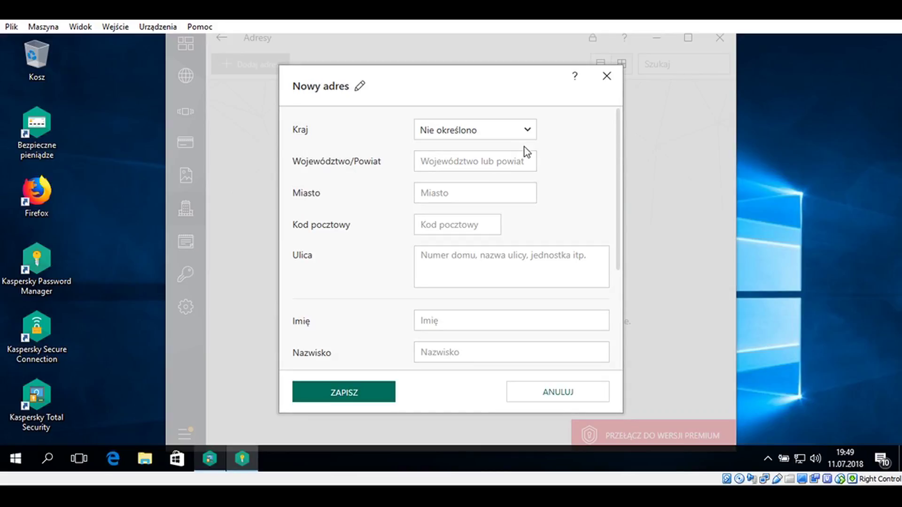
click(526, 133)
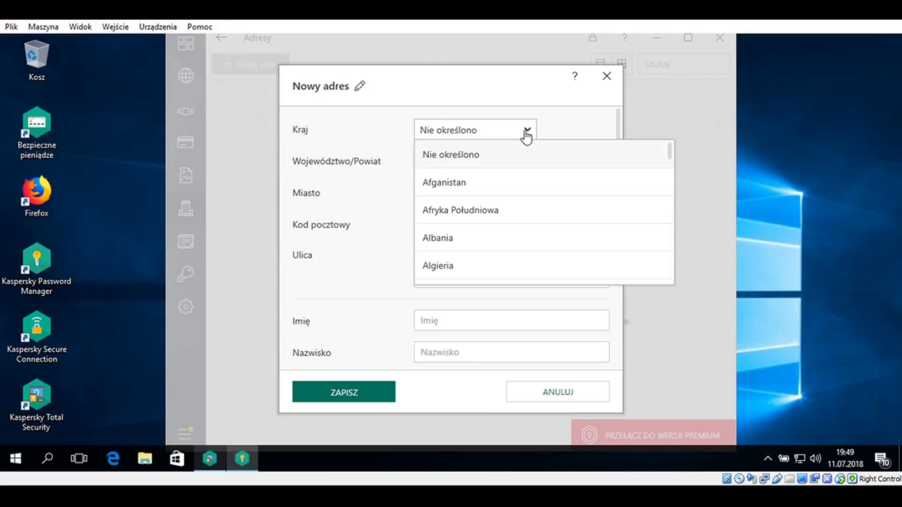
click(478, 117)
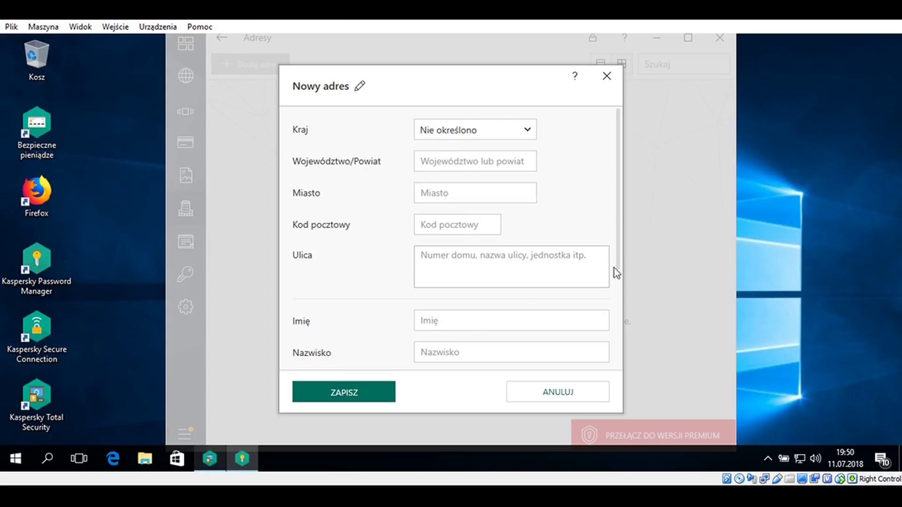
drag(619, 274, 621, 349)
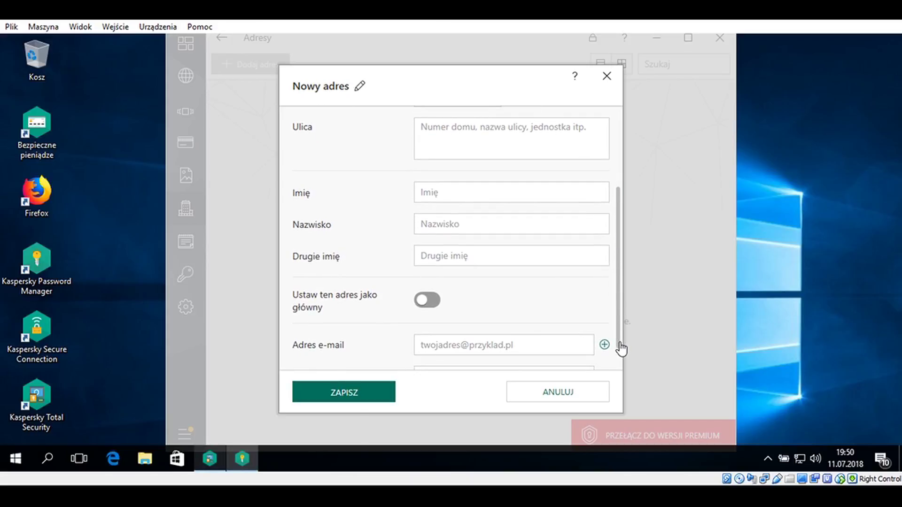
drag(620, 305, 618, 356)
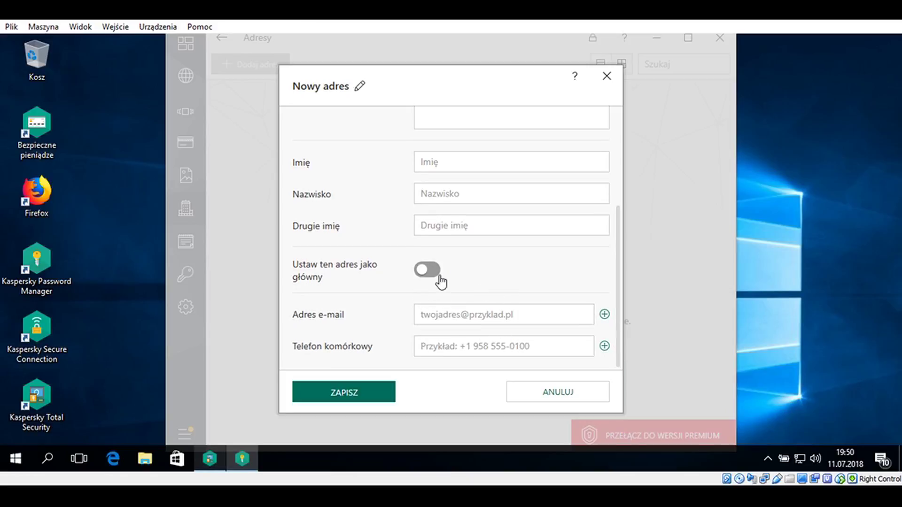
click(575, 392)
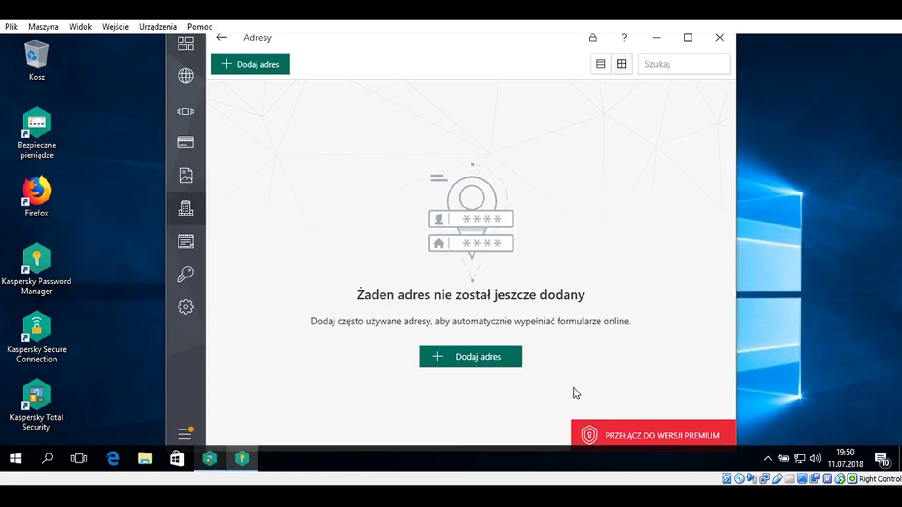
click(221, 38)
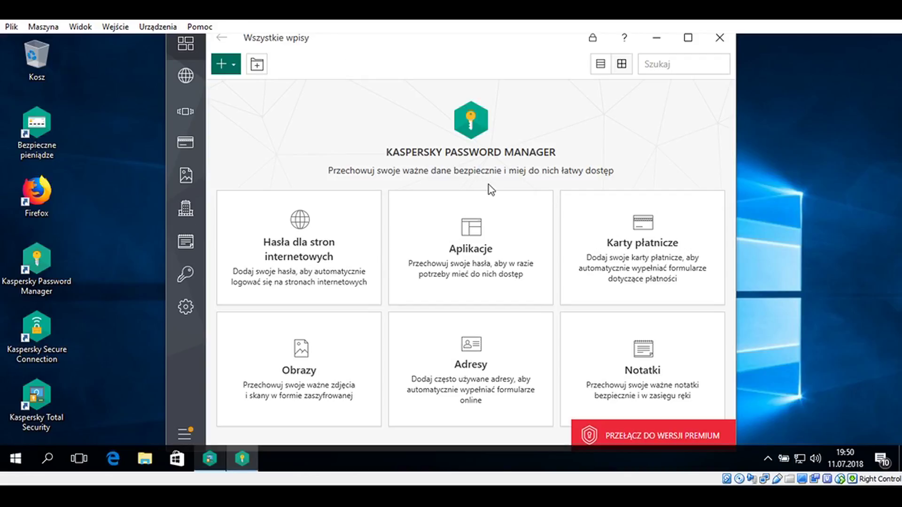
Add a note in Notatki with text 'sdkflsdklf;cxv.,xcm,.vm,.cx' and save it
click(660, 362)
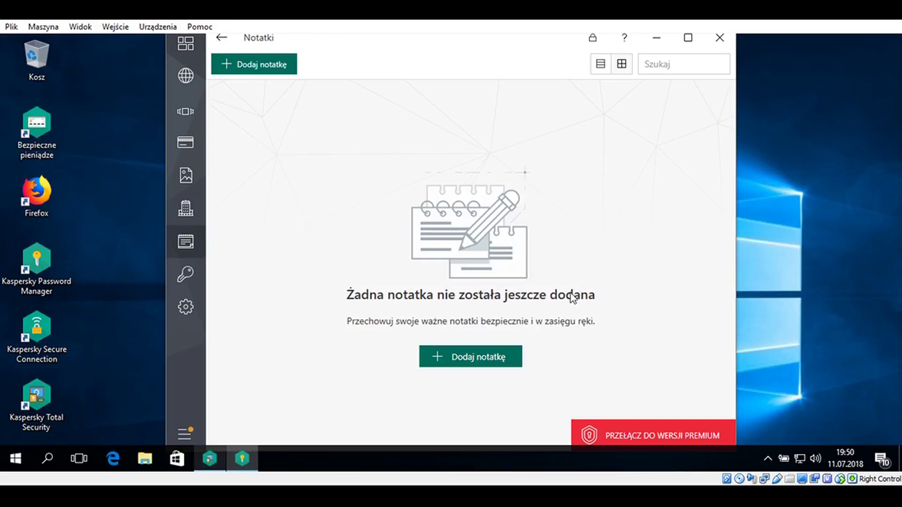
click(486, 350)
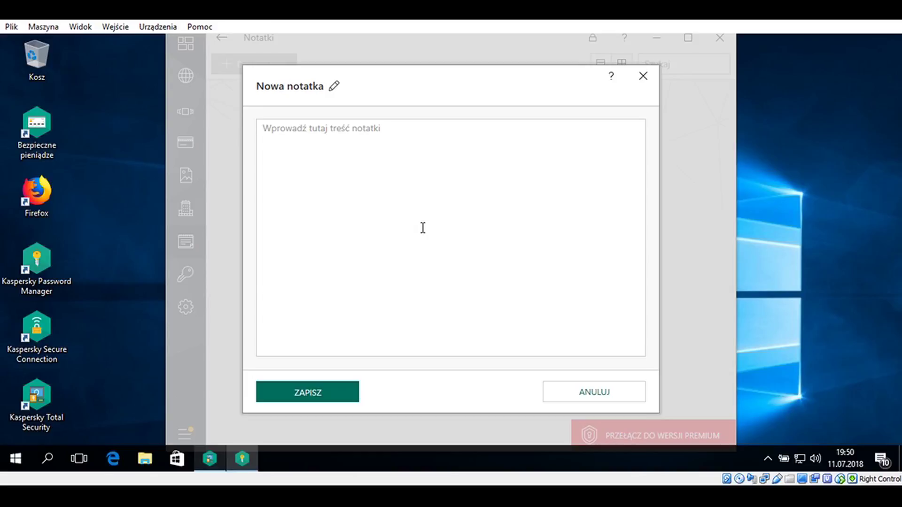
text(sdkflsdklf;cxv.,xcm,.vm,.cx)
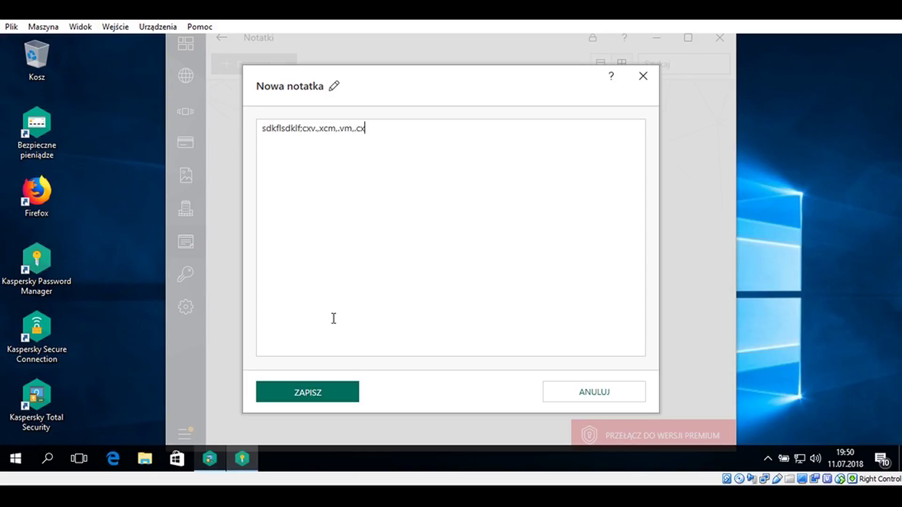
click(305, 400)
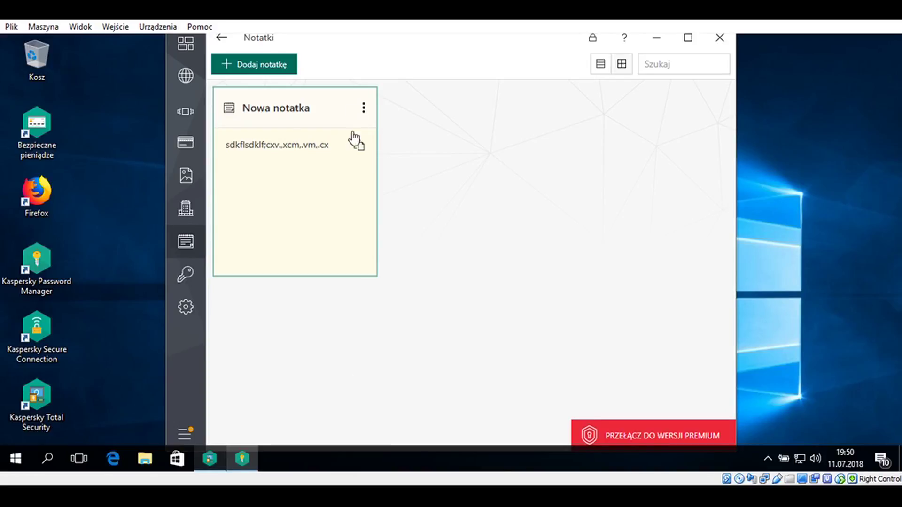
Return to Wszystkie wpisy and open Ustawienia from the sidebar gear
click(218, 40)
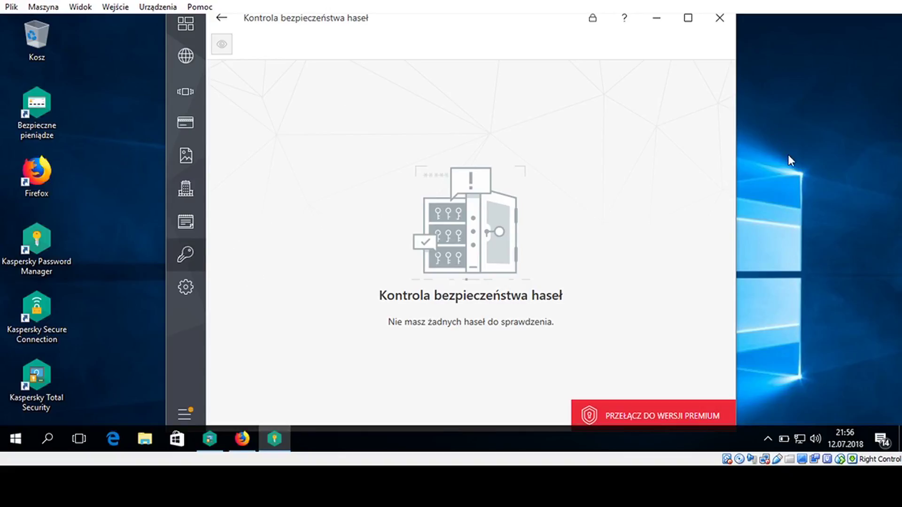
click(199, 296)
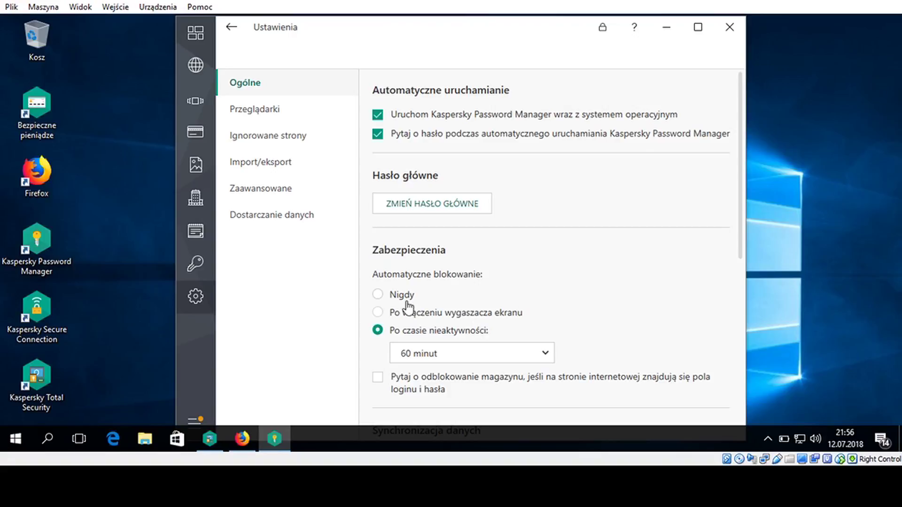
drag(741, 242, 754, 331)
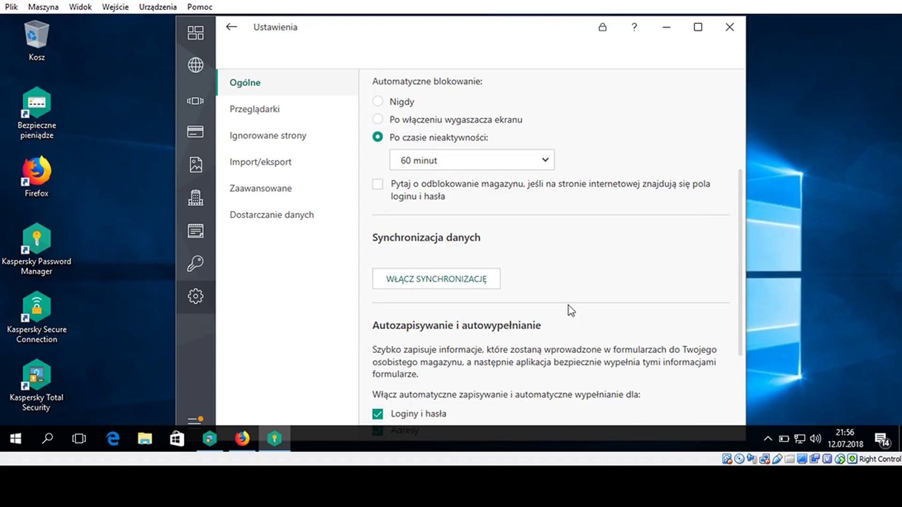
drag(742, 261, 749, 326)
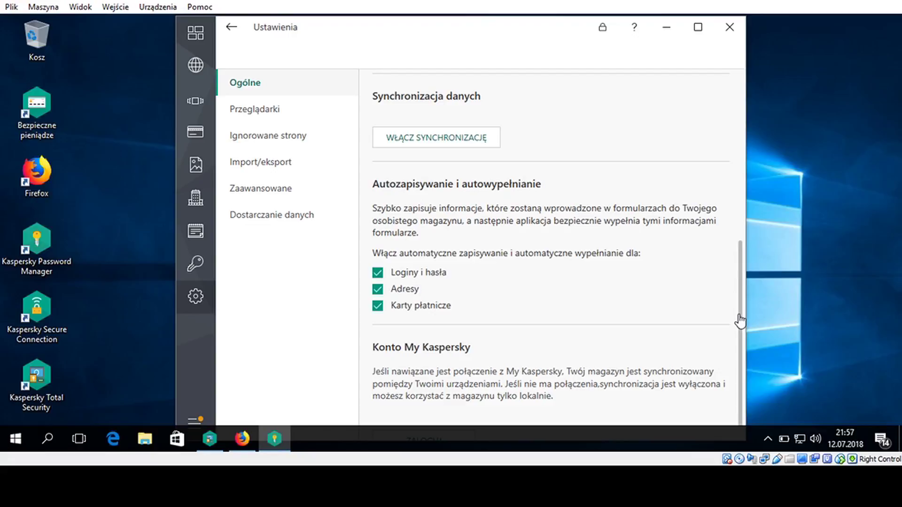
scroll(742, 357, down, 1)
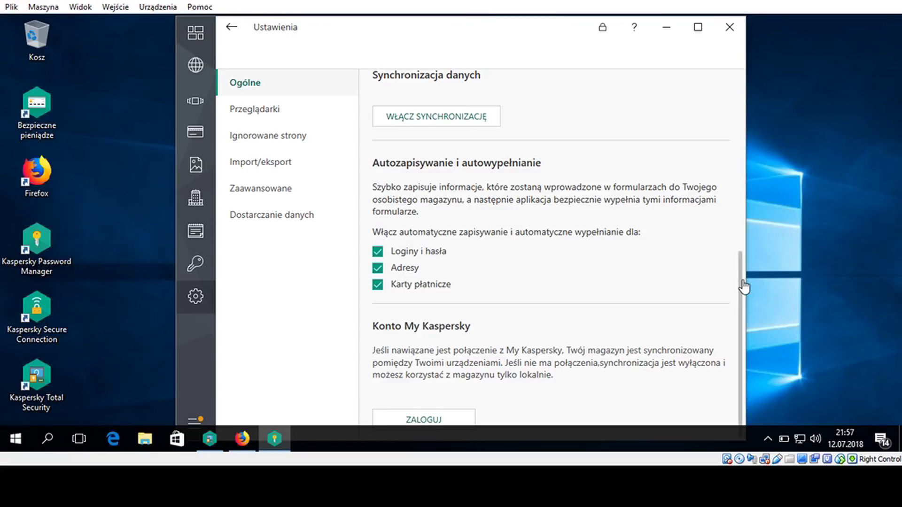
scroll(743, 273, up, 2)
scroll(742, 254, up, 1)
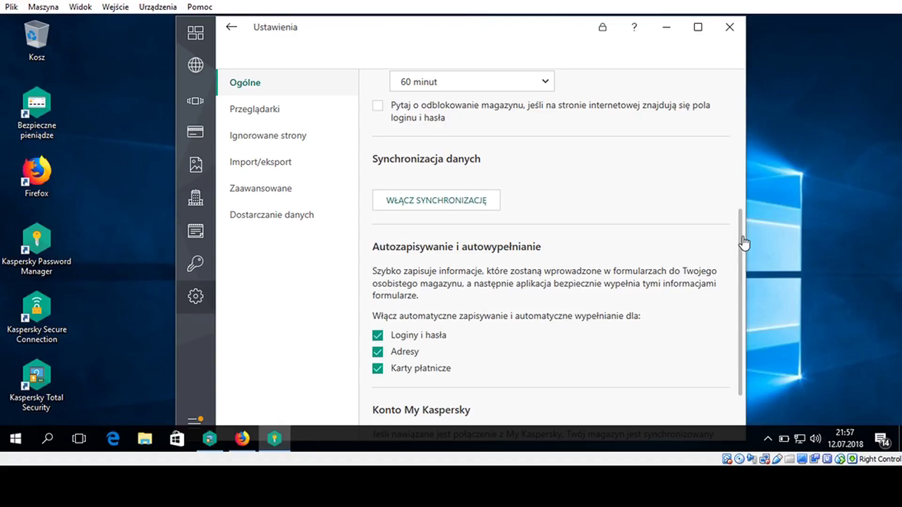
Review Przeglądarki, keeping Mozilla Firefox as default browser, then go to Ignorowane strony
click(313, 112)
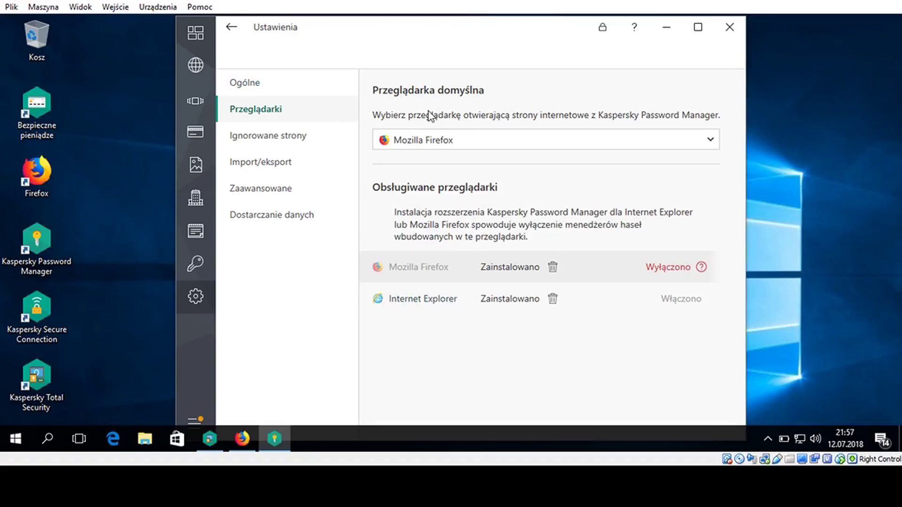
click(711, 141)
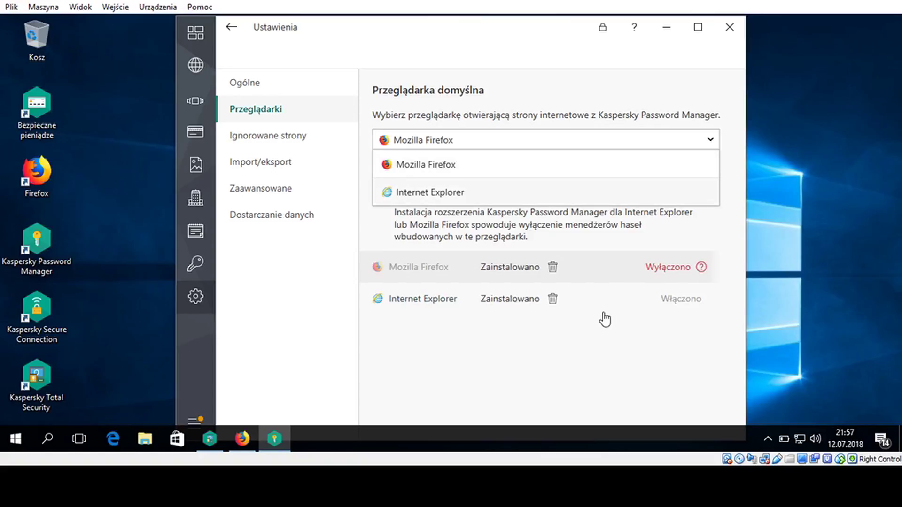
click(593, 354)
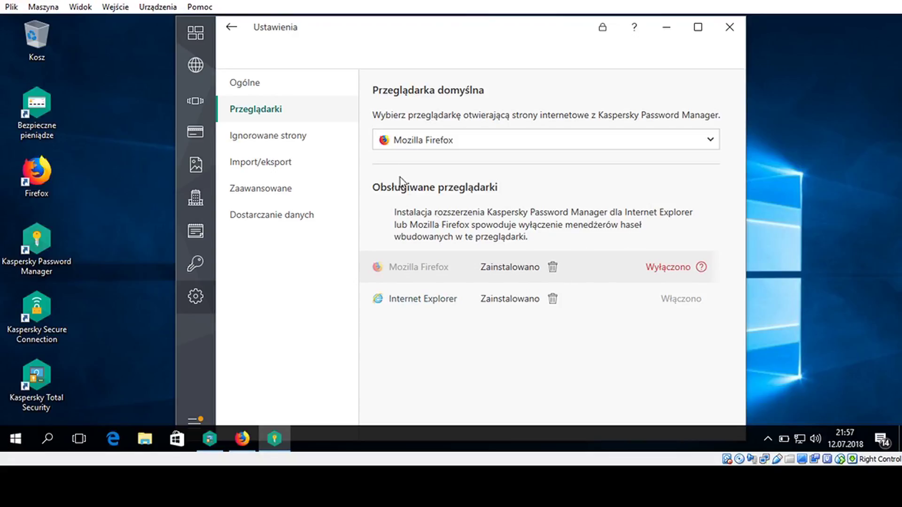
click(294, 143)
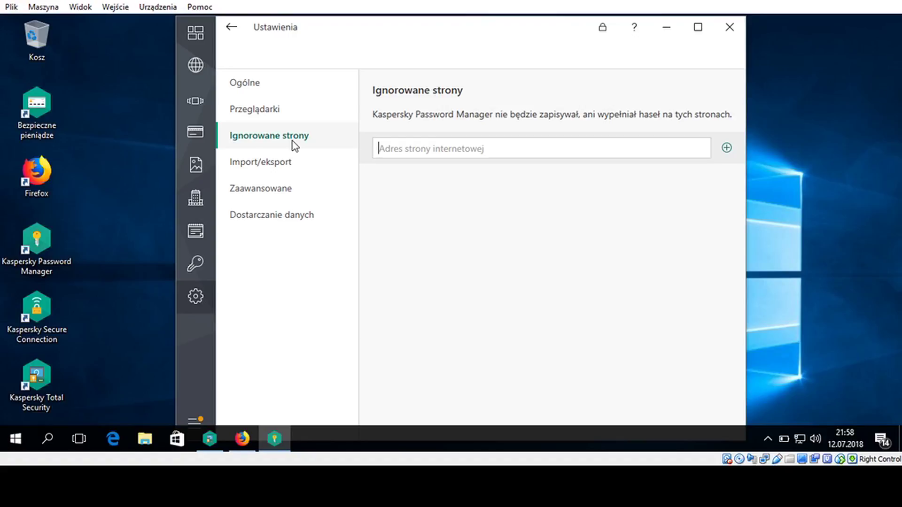
text(www.)
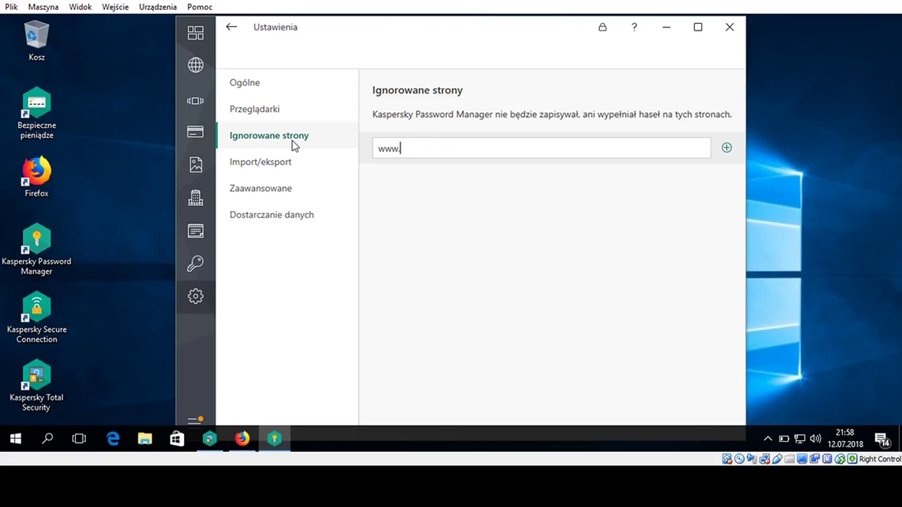
text(onet.pl)
click(726, 149)
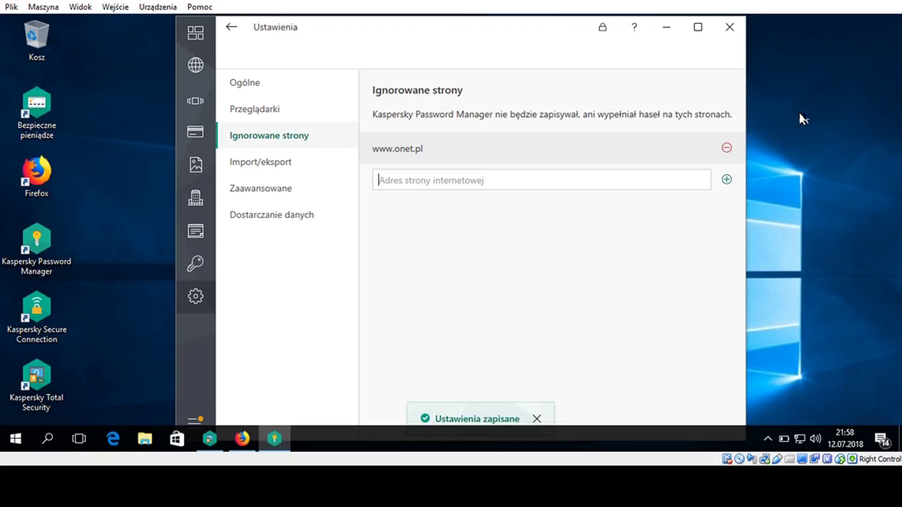
click(727, 148)
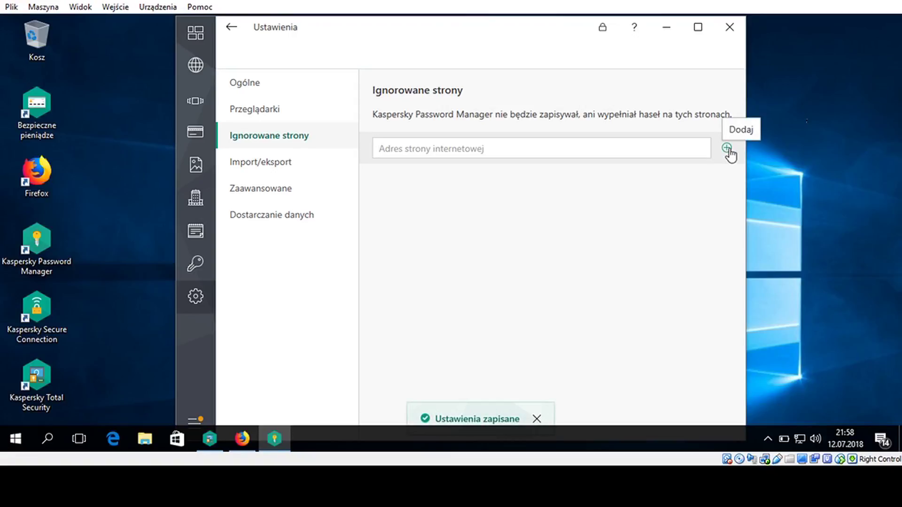
click(292, 170)
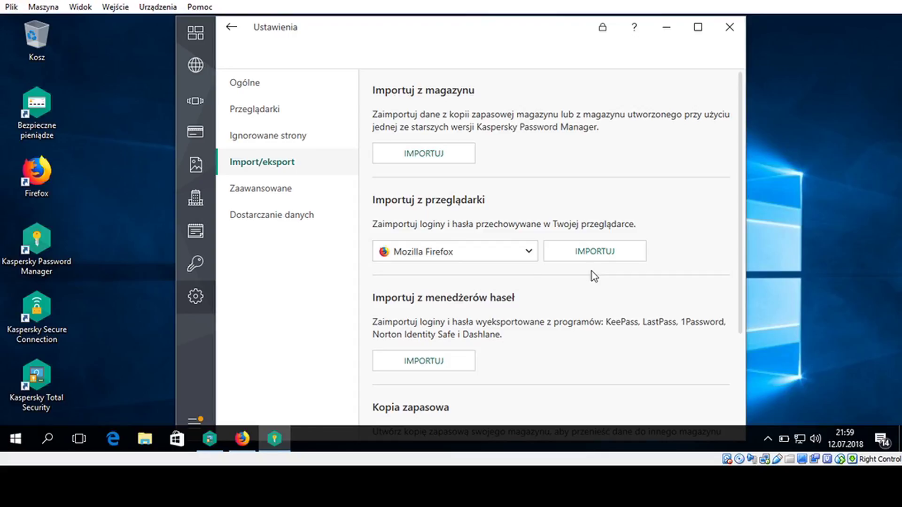
Review the browsers available for login import, keeping Mozilla Firefox selected
click(532, 256)
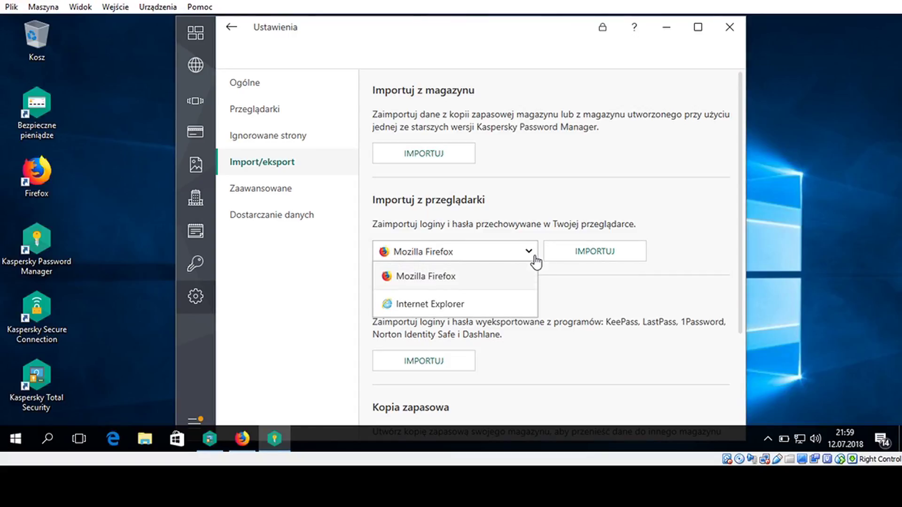
click(535, 261)
click(528, 253)
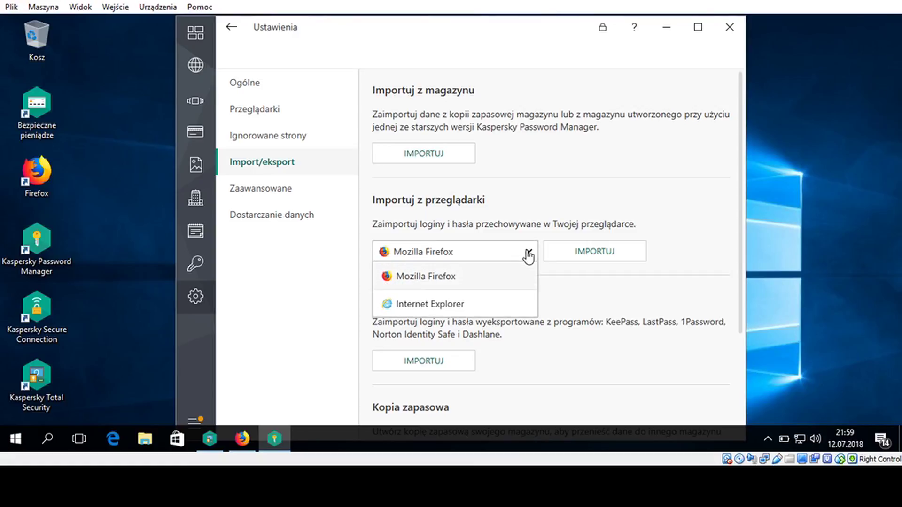
click(528, 253)
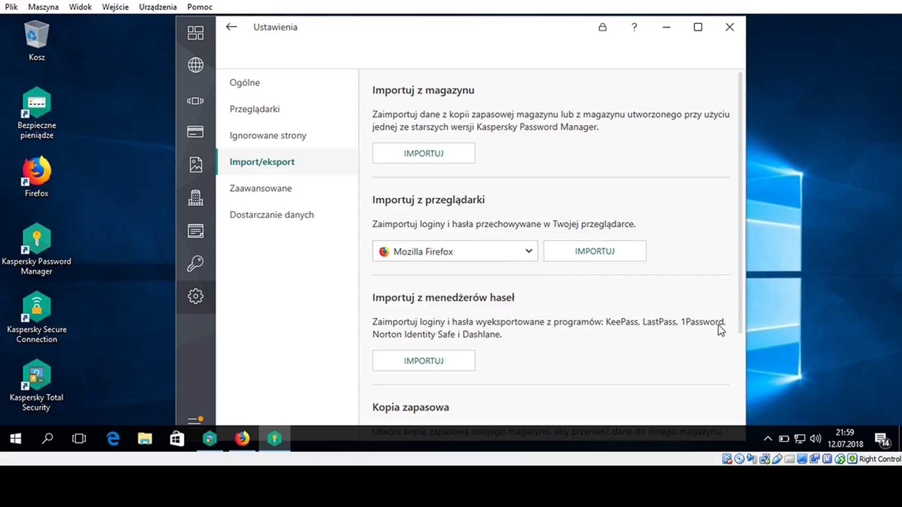
Scroll through the settings and go to the Zaawansowane advanced page
scroll(743, 331, down, 1)
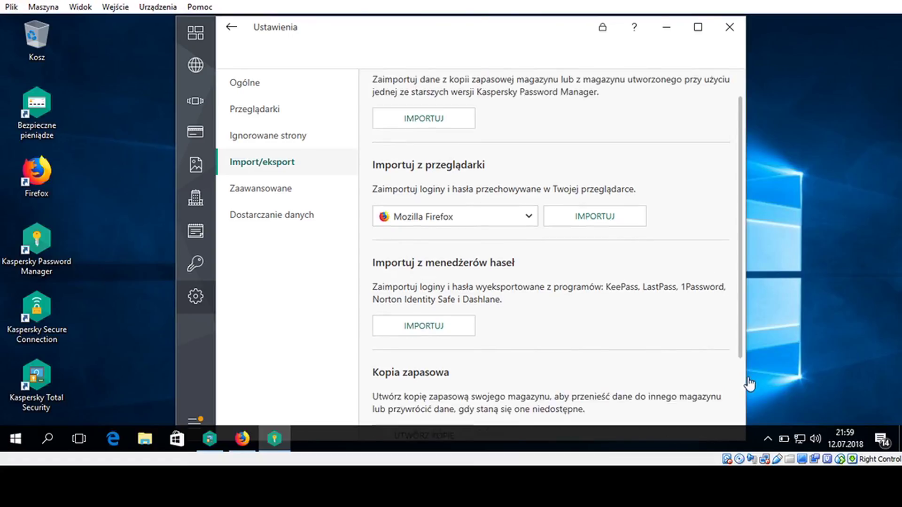
scroll(750, 385, down, 2)
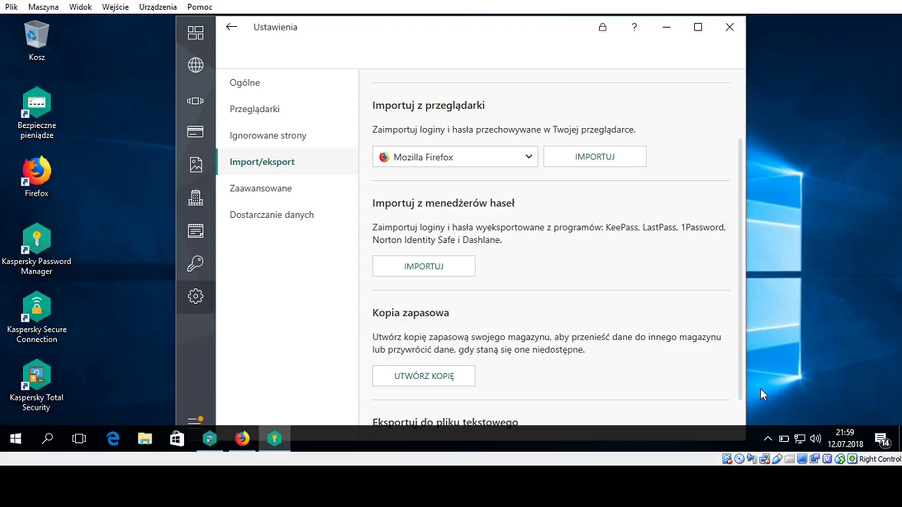
scroll(731, 348, up, 3)
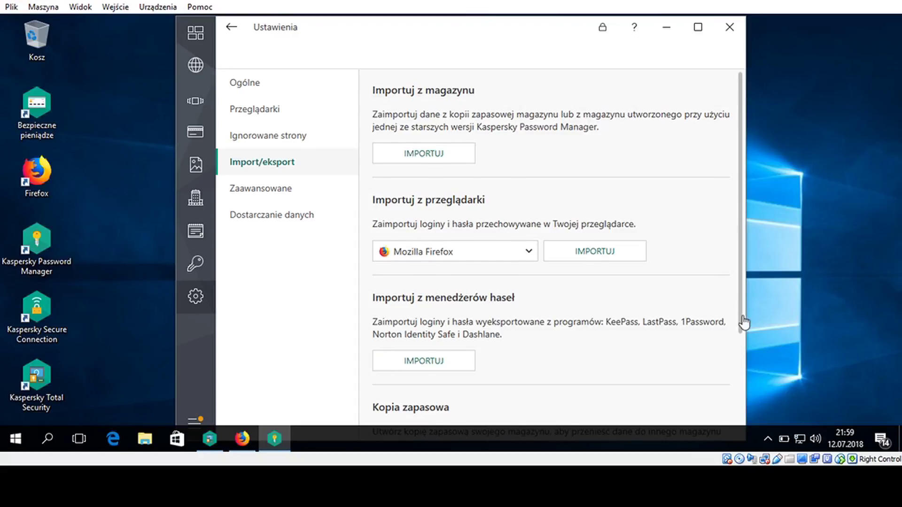
drag(742, 318, 751, 416)
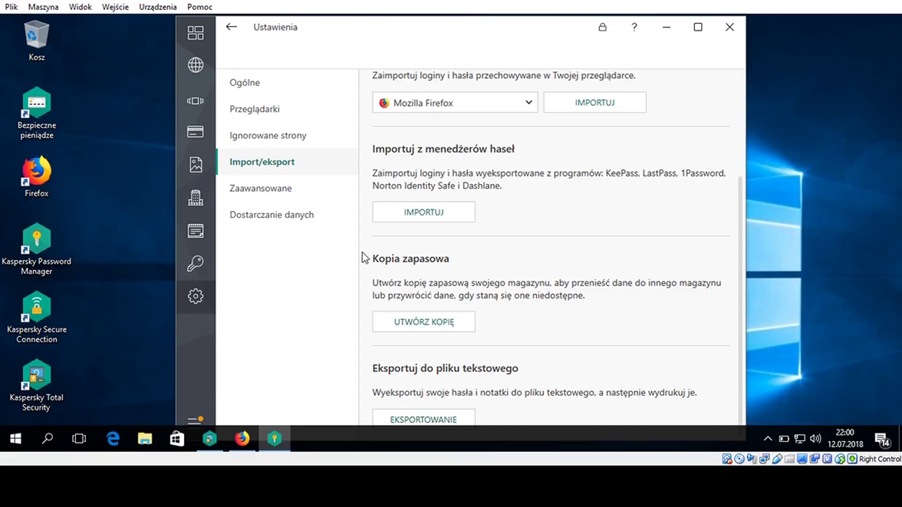
click(246, 193)
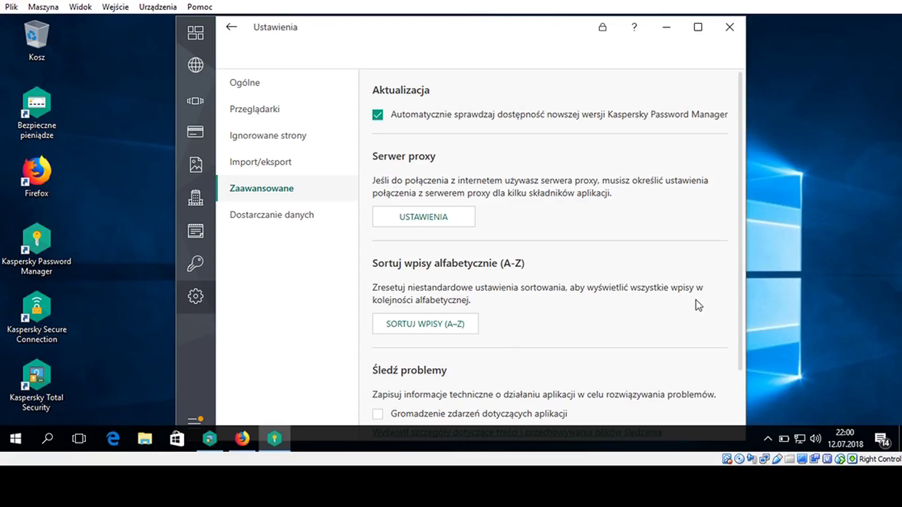
Sort vault entries A–Z and uncheck 'Pokazuj wiadomości po uruchomieniu' under Powiadomienia o nowościach
click(435, 328)
scroll(578, 319, down, 2)
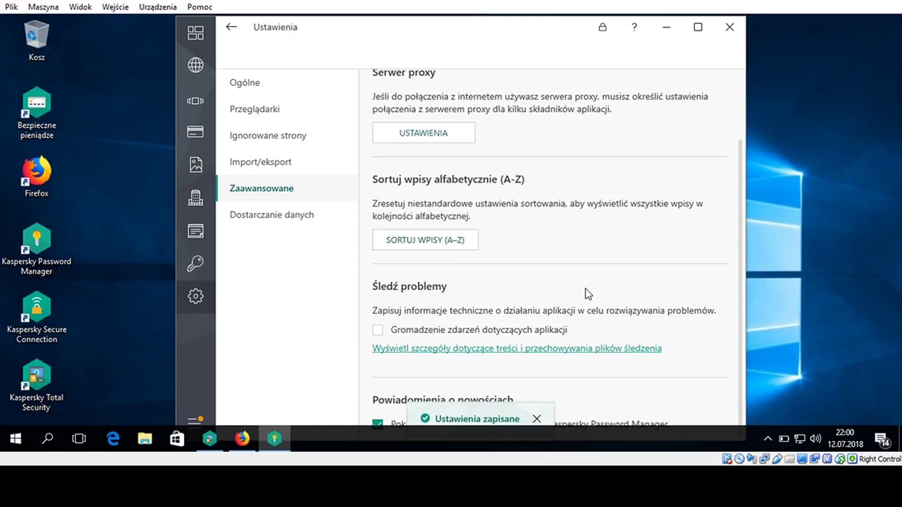
click(485, 421)
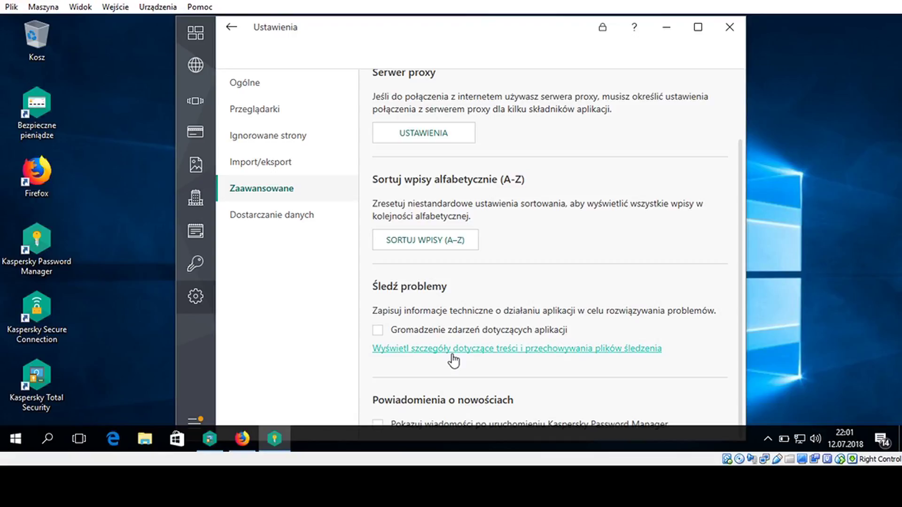
View the 'Użyj plików śledzenia' trace-files help article in Firefox, then minimize Firefox
click(454, 350)
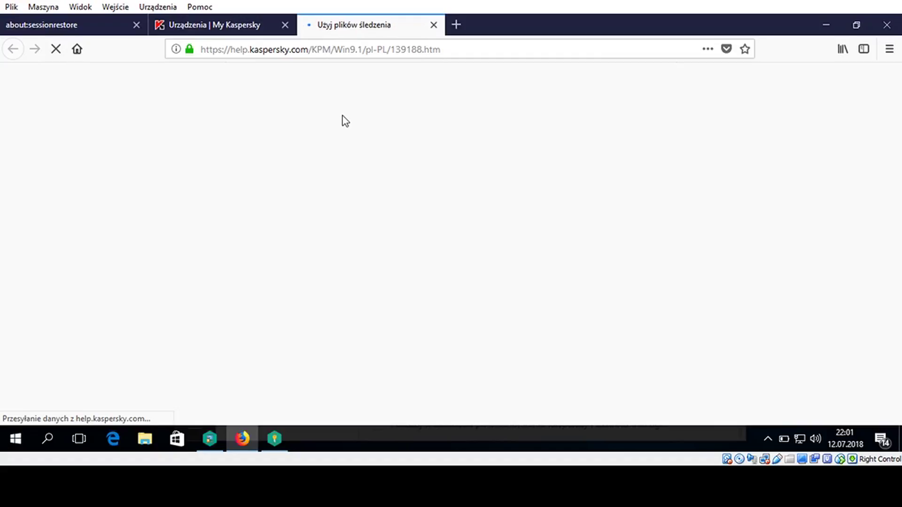
click(825, 25)
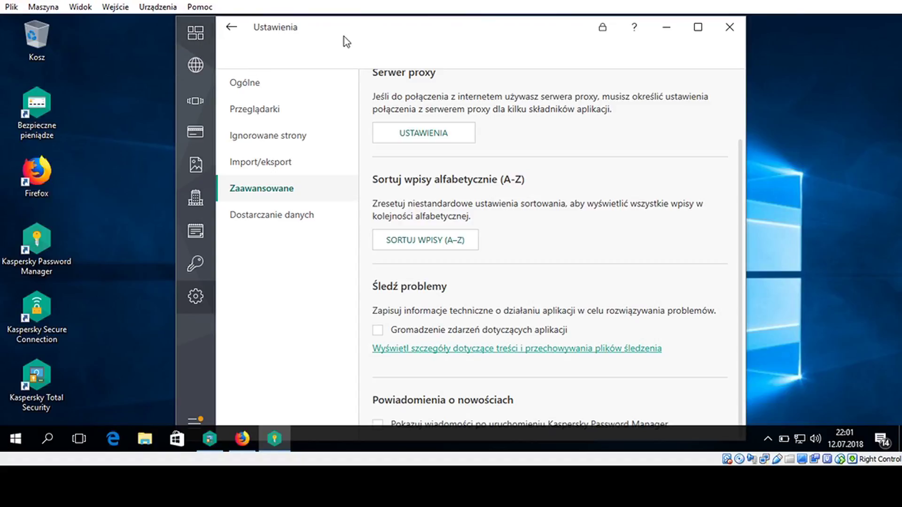
Read the Dostarczanie danych statement, then exit settings back to Kaspersky Total Security
drag(340, 35, 340, 33)
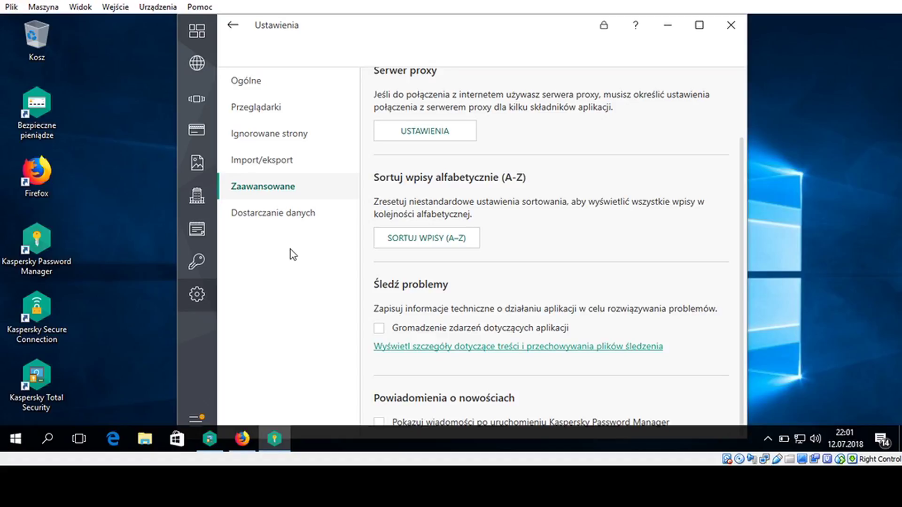
click(288, 216)
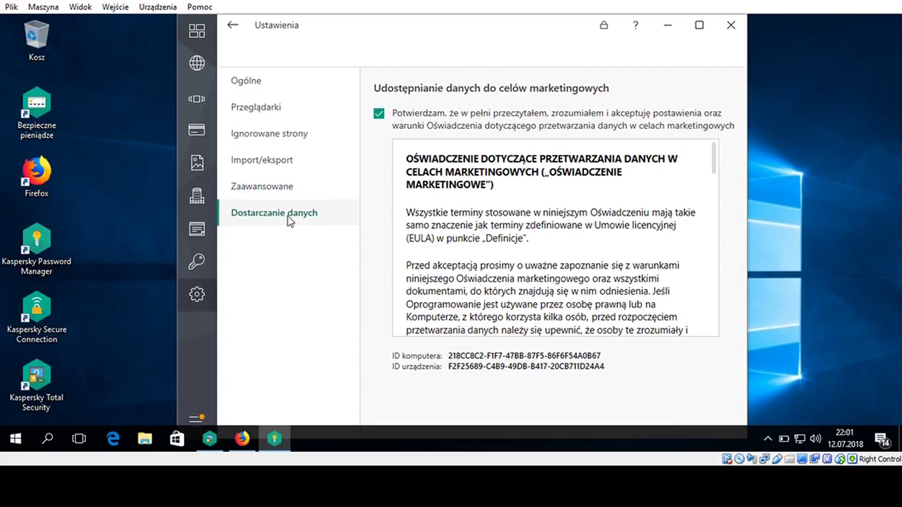
drag(714, 166, 720, 147)
click(234, 26)
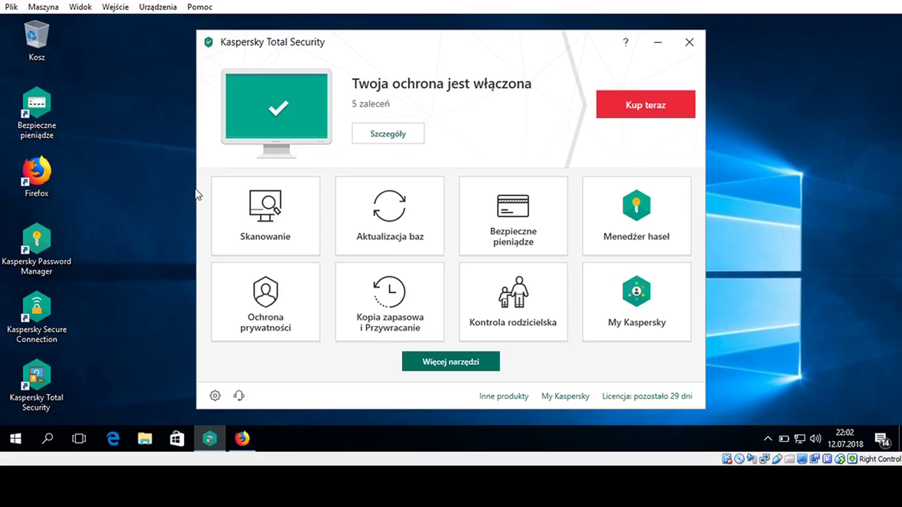
click(269, 310)
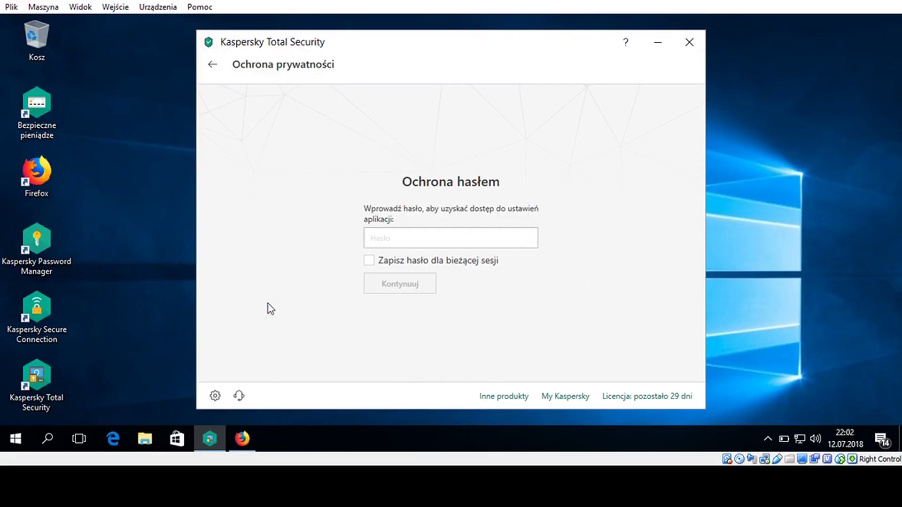
text(•••••••)
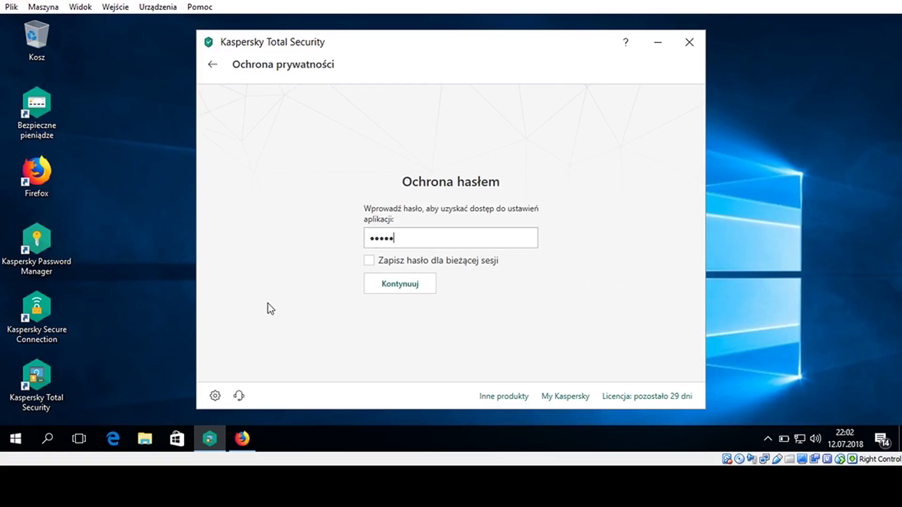
text(••••)
key(Return)
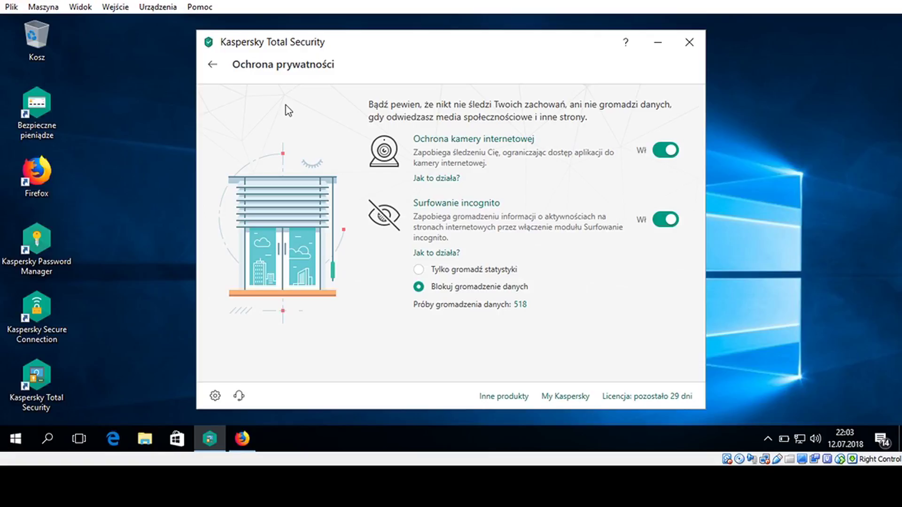
click(211, 65)
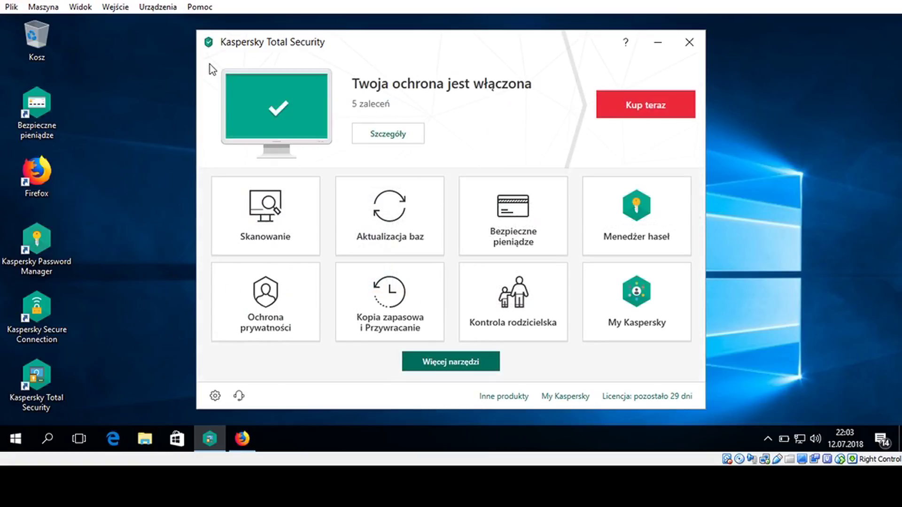
In Kopia zapasowa i Przywracanie, choose to back up files from specific folders instead of images
click(389, 323)
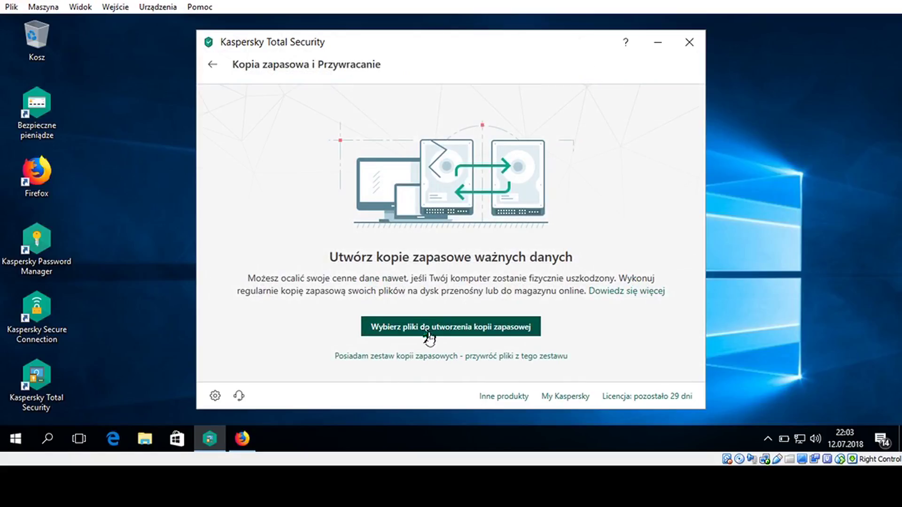
click(428, 335)
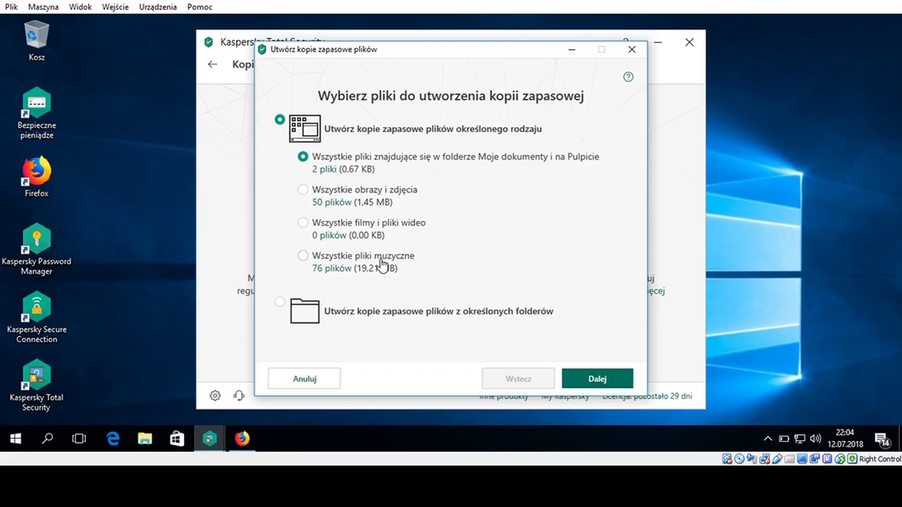
click(303, 192)
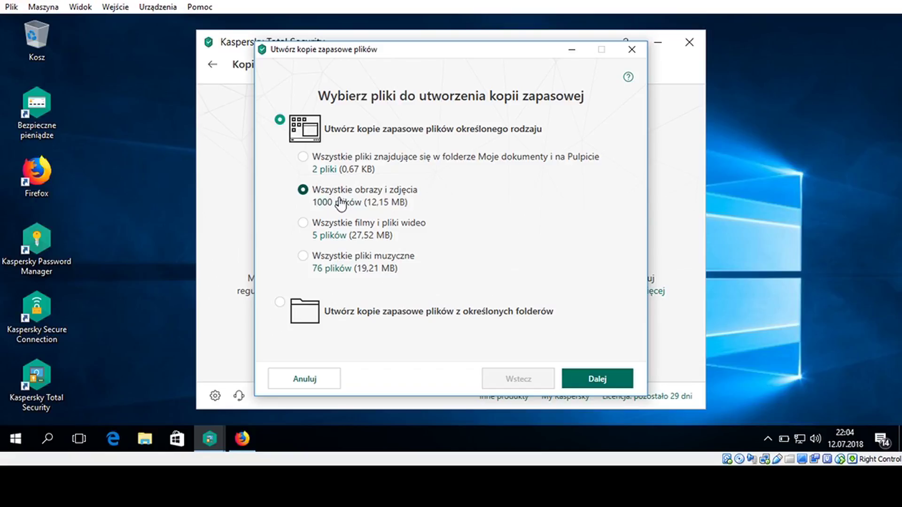
click(281, 303)
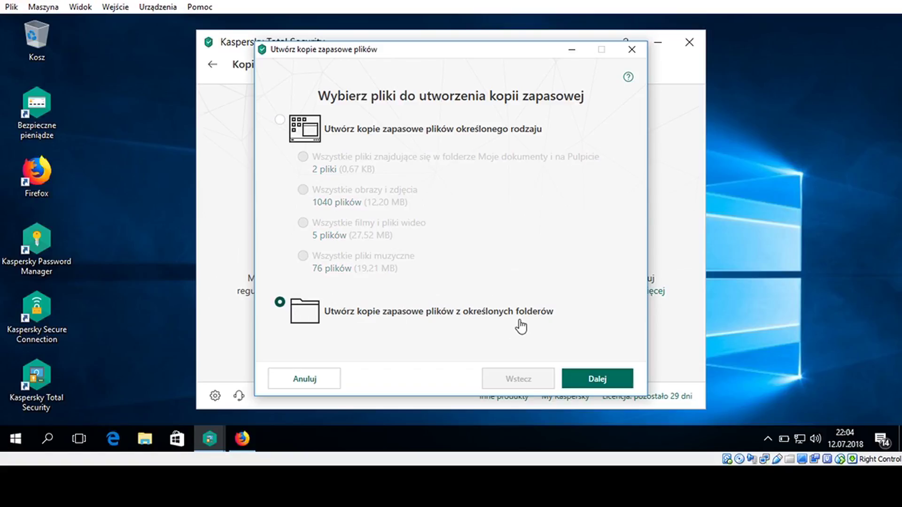
Cancel the folder picker and the backup wizard without adding folders, then return to the dashboard
click(598, 381)
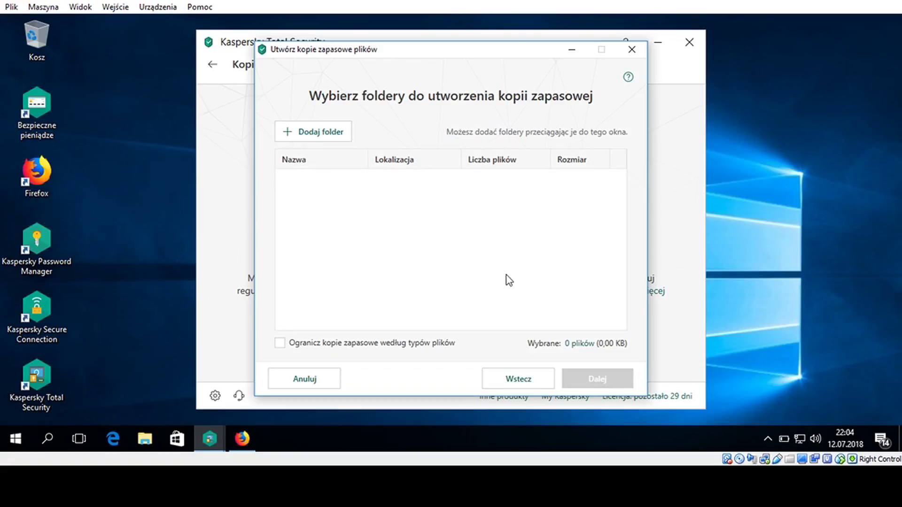
click(319, 132)
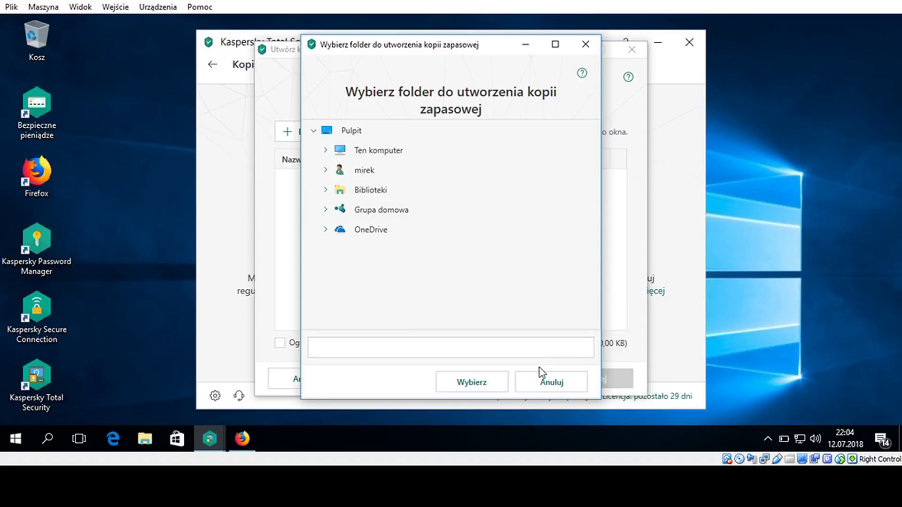
click(546, 383)
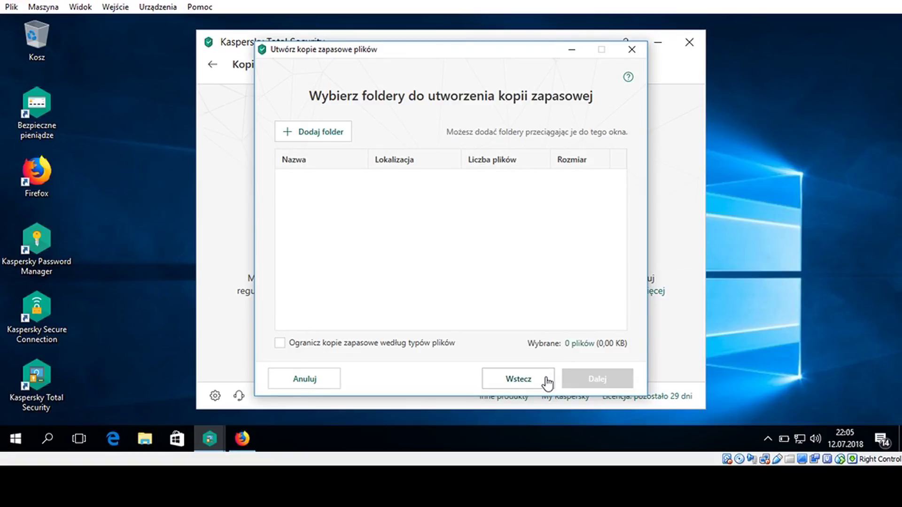
click(311, 381)
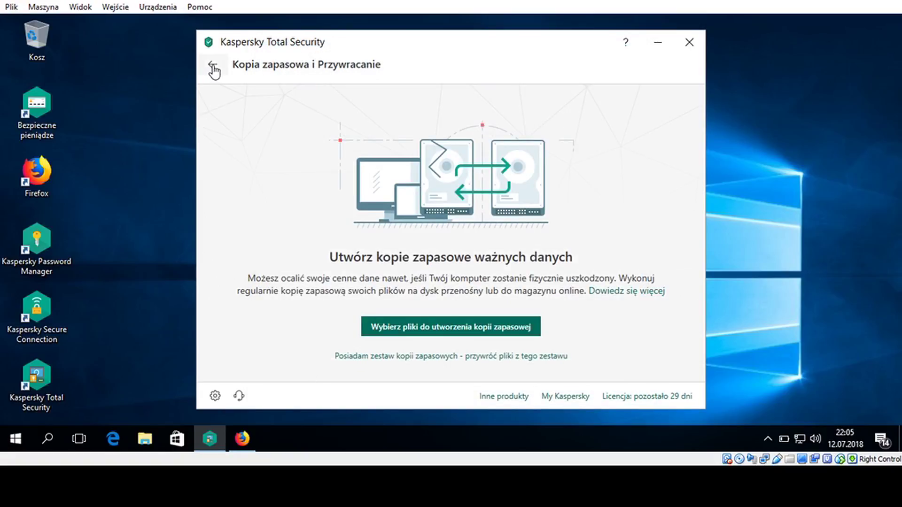
click(213, 65)
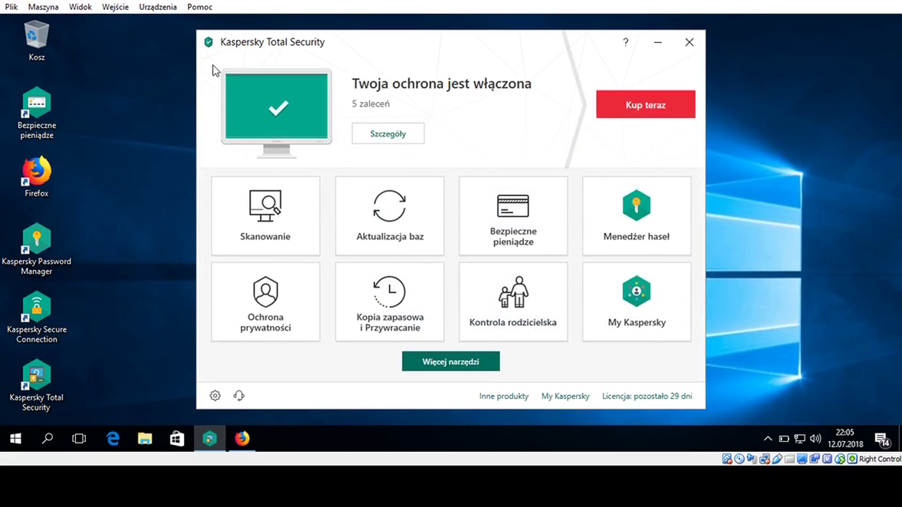
Enable Kontrola rodzicielska for the Windows user and open Konfiguruj ograniczenia for their computer
click(528, 291)
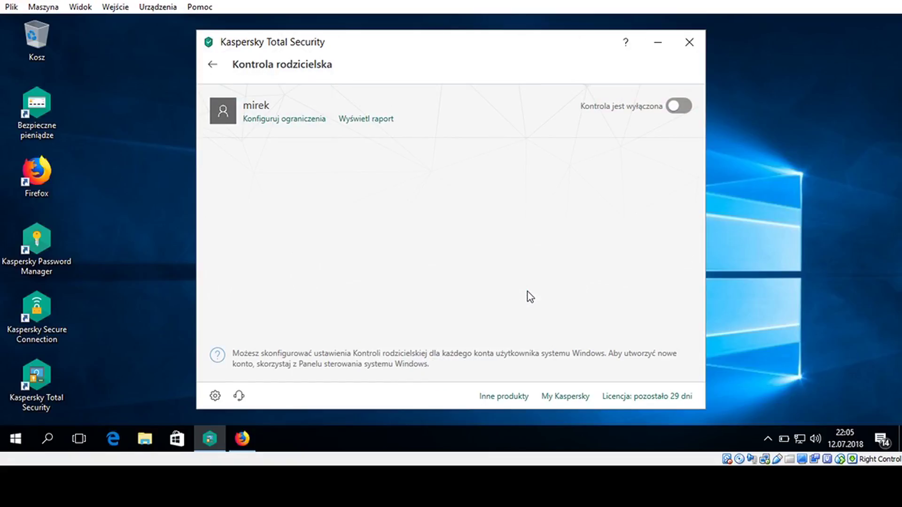
click(688, 107)
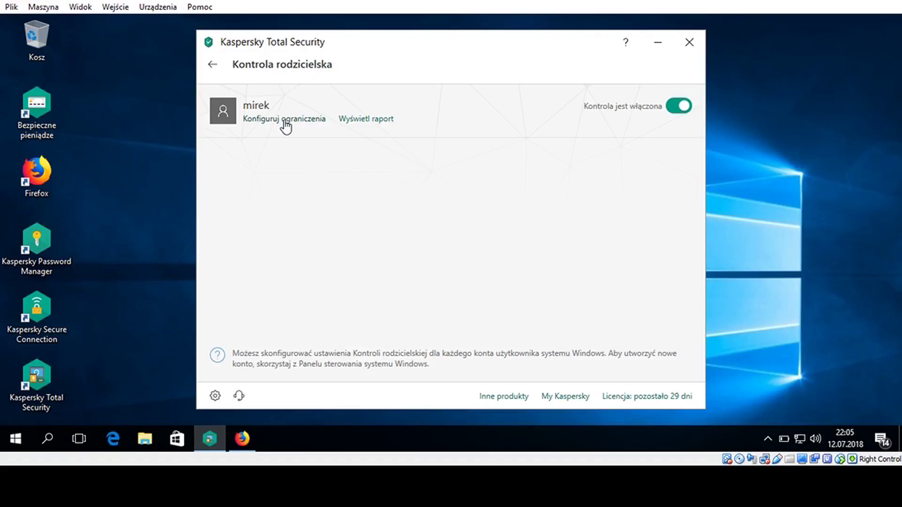
click(284, 121)
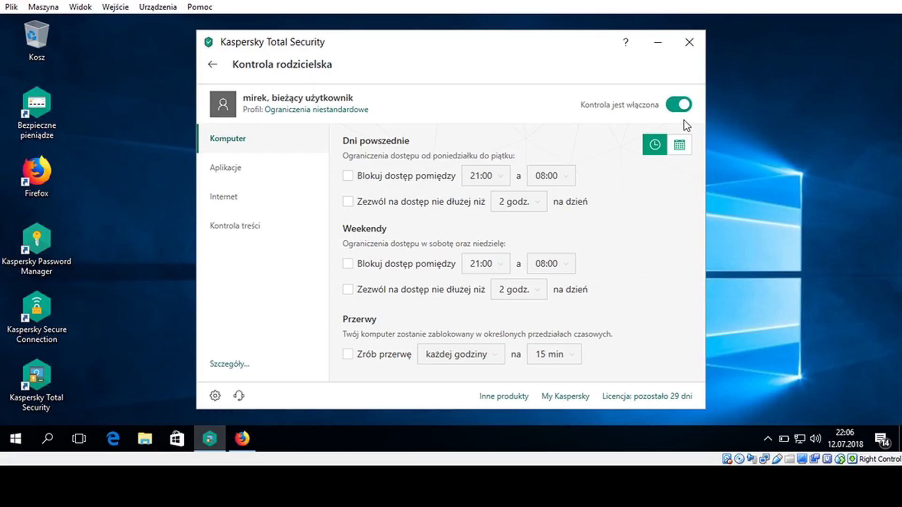
Toggle the schedule views, then open Aplikacje game settings, leaving PEGI as the rating system
click(681, 146)
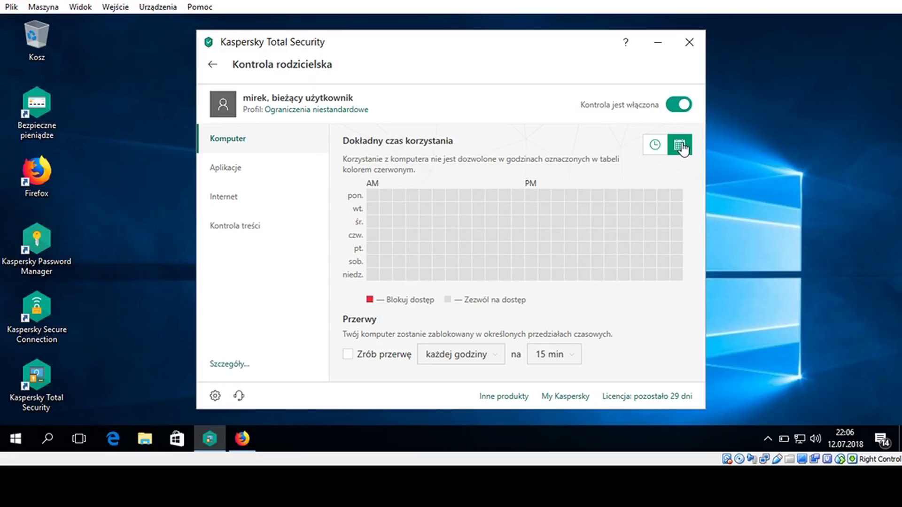
click(657, 145)
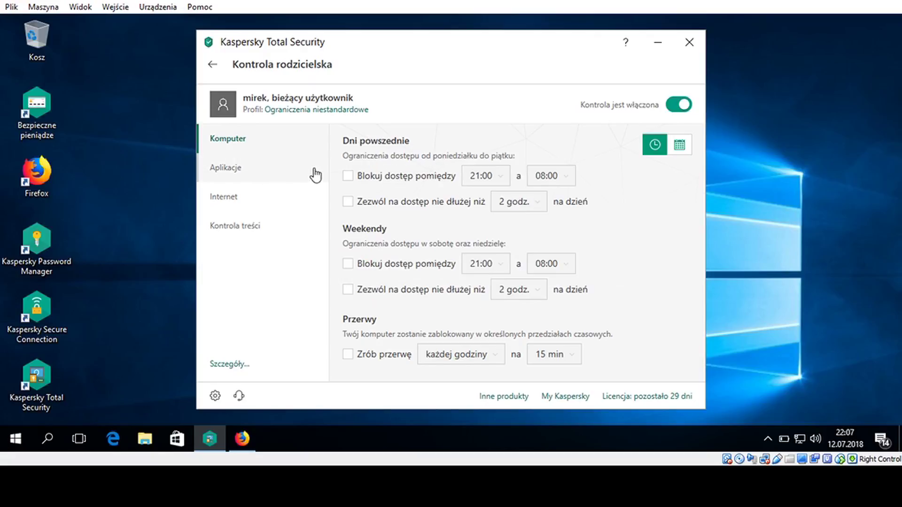
click(282, 173)
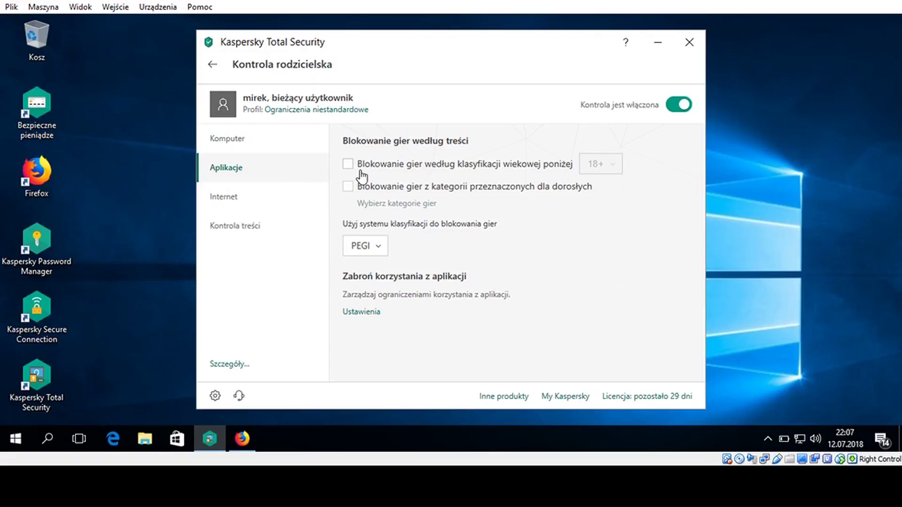
click(385, 254)
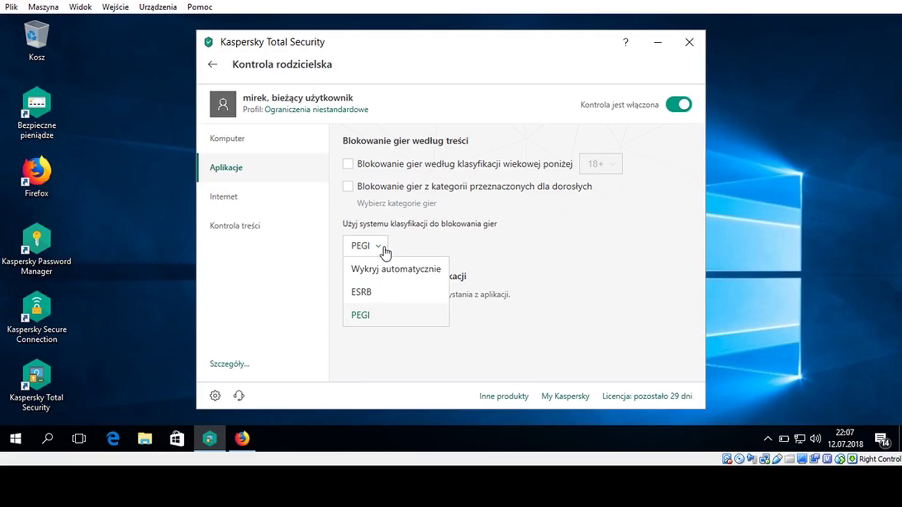
click(515, 203)
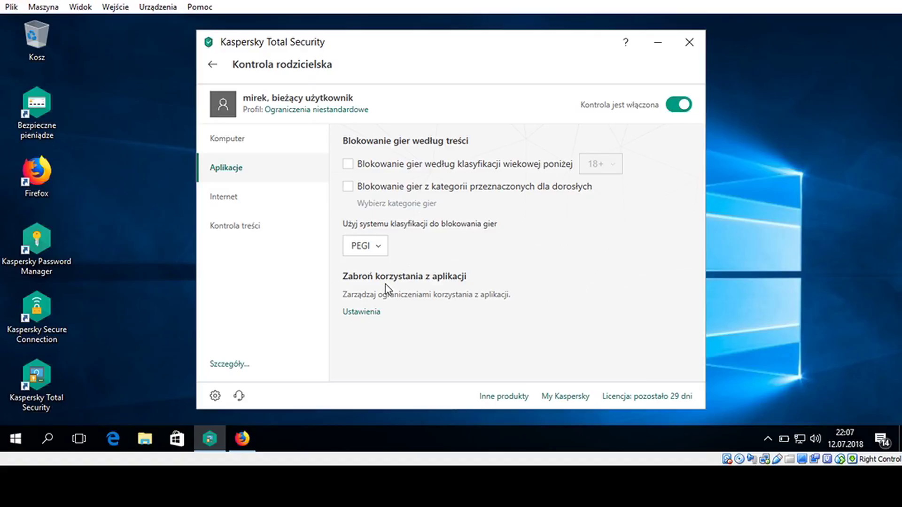
Tick the Gry category in the application usage list, then close that window
click(371, 312)
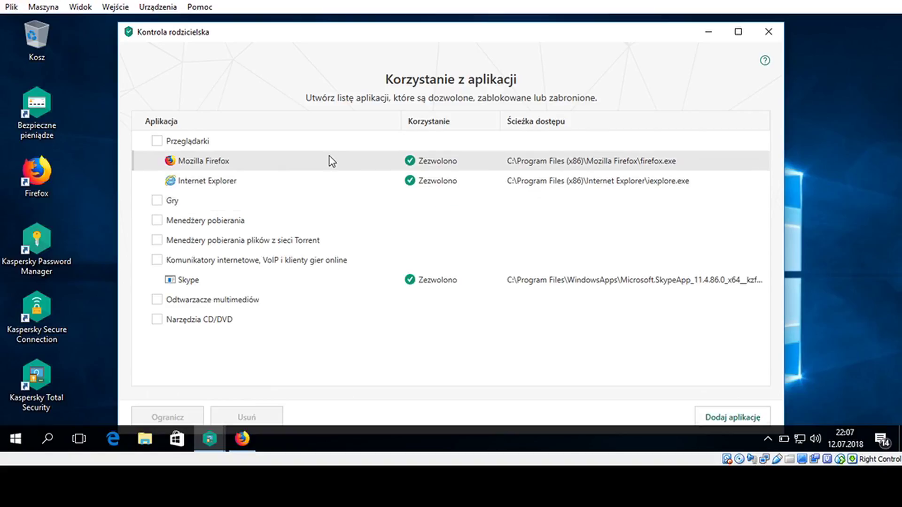
click(158, 201)
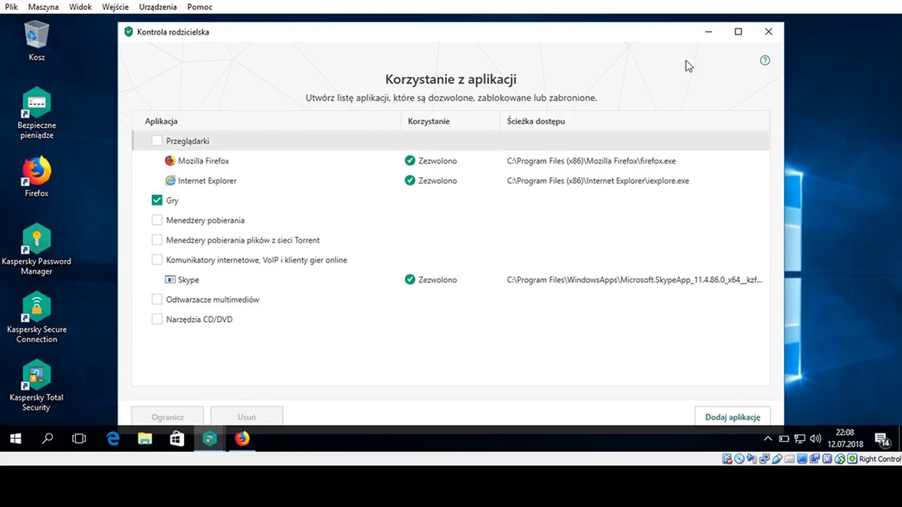
click(769, 33)
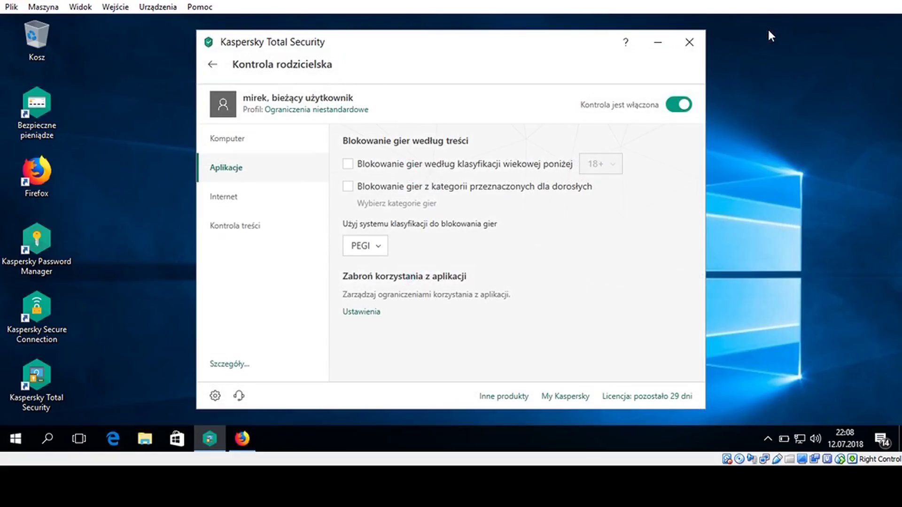
Open the Internet settings and review the blocked website categories before going back
click(221, 197)
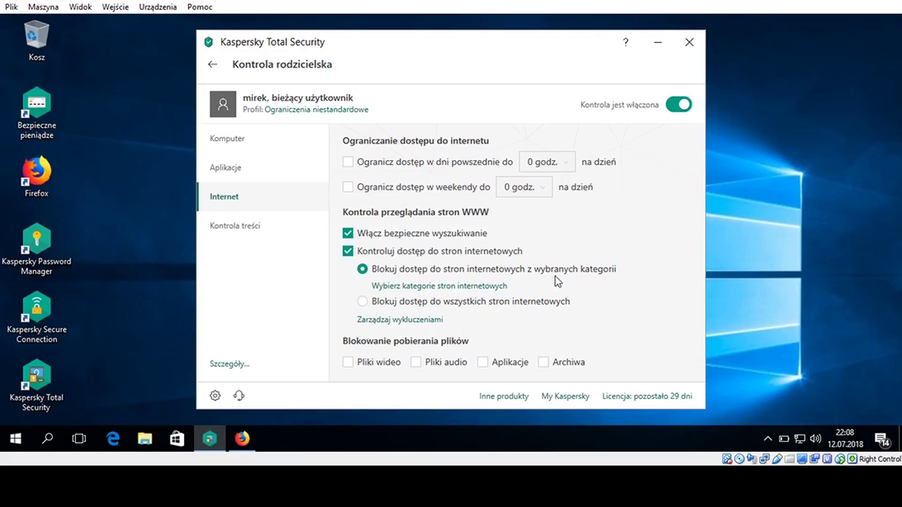
click(481, 285)
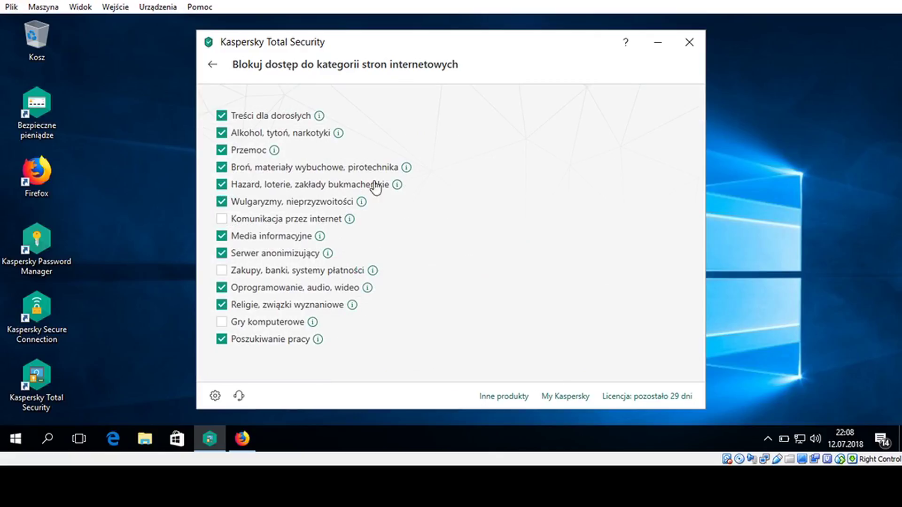
click(214, 68)
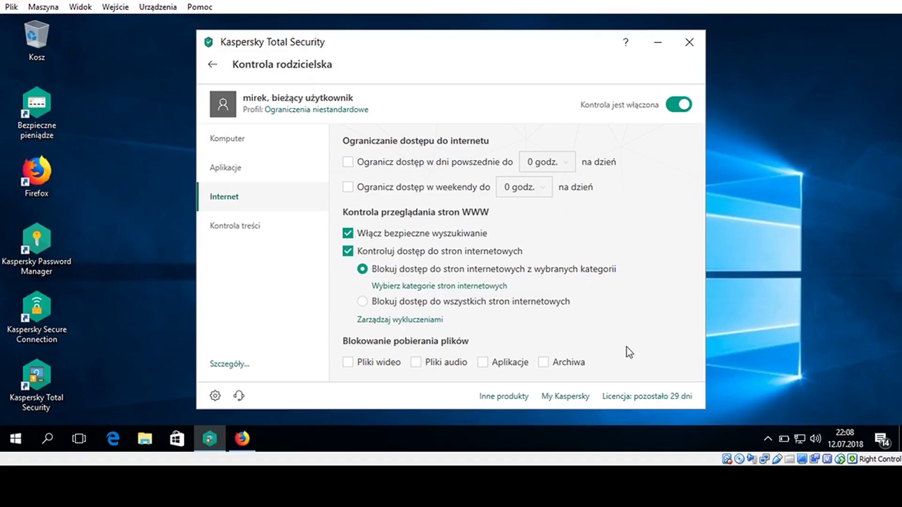
Open Kontrola treści, view the empty keyword list, then return to the user list
click(244, 226)
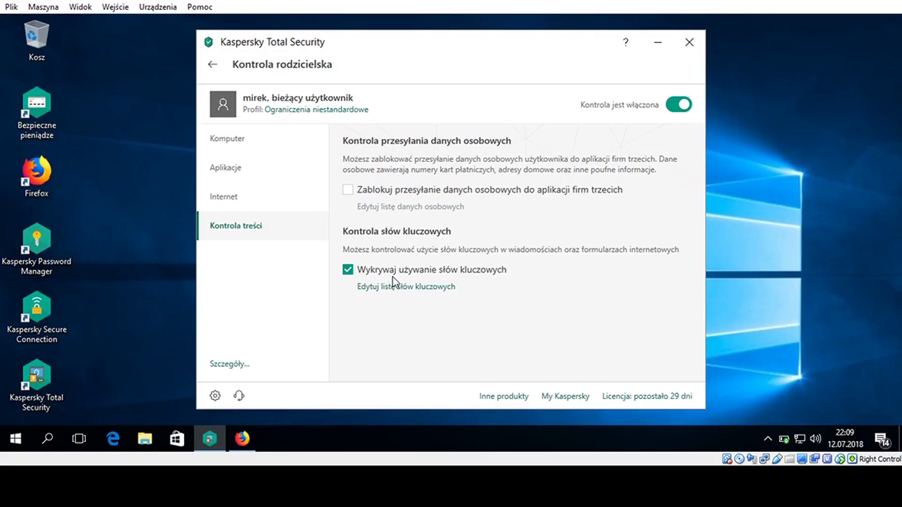
click(416, 289)
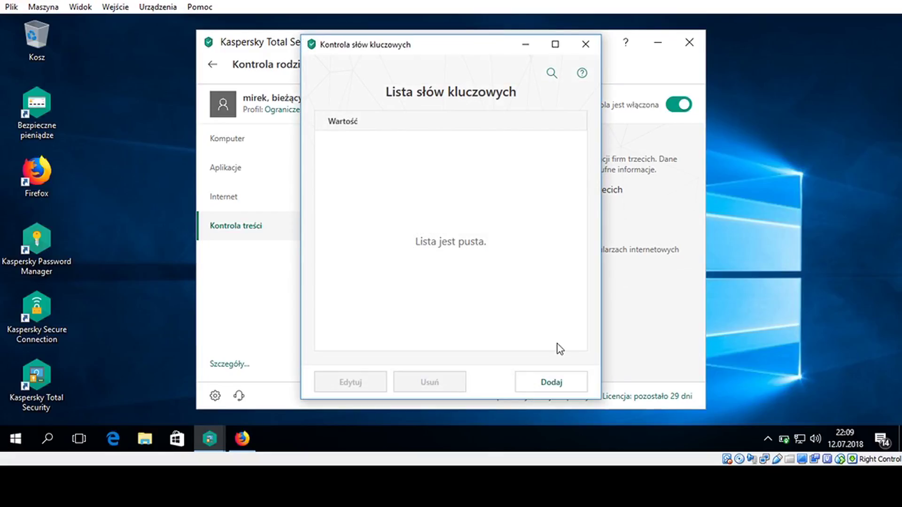
click(585, 44)
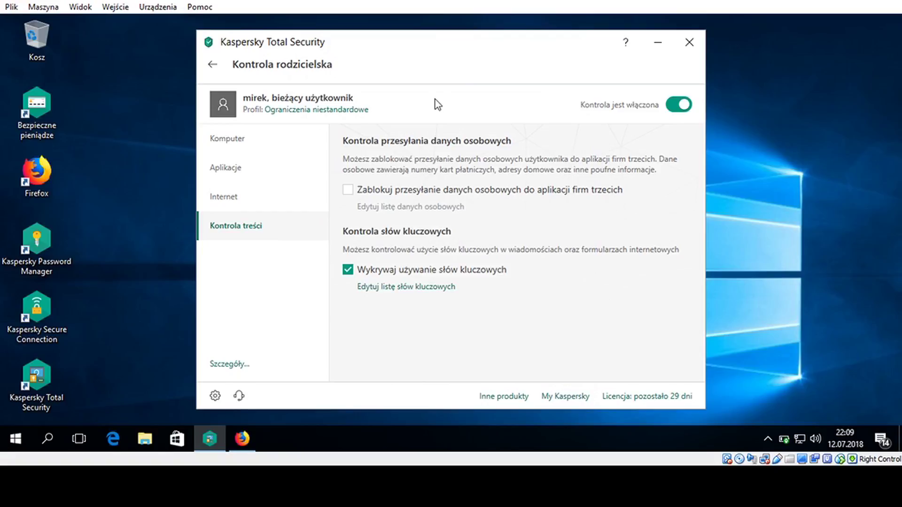
click(216, 76)
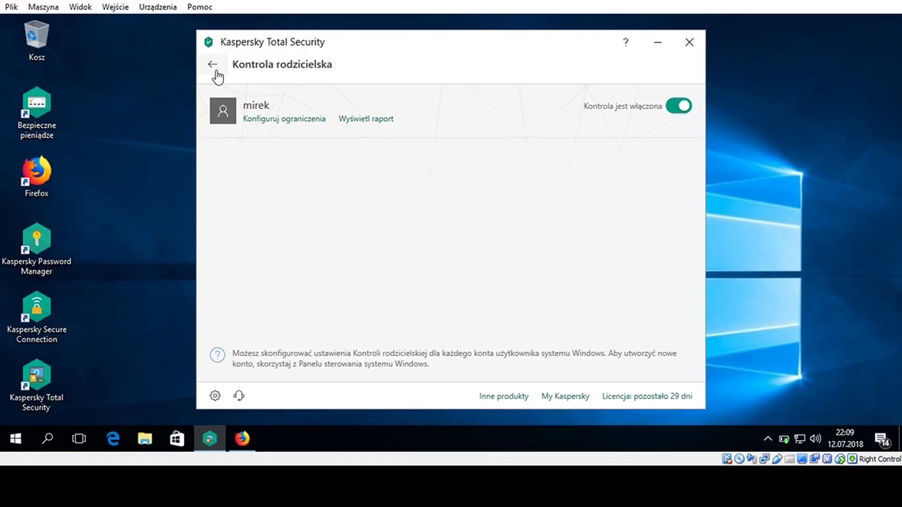
From the main overview, open the My Kaspersky tile and its web portal in the browser
click(216, 71)
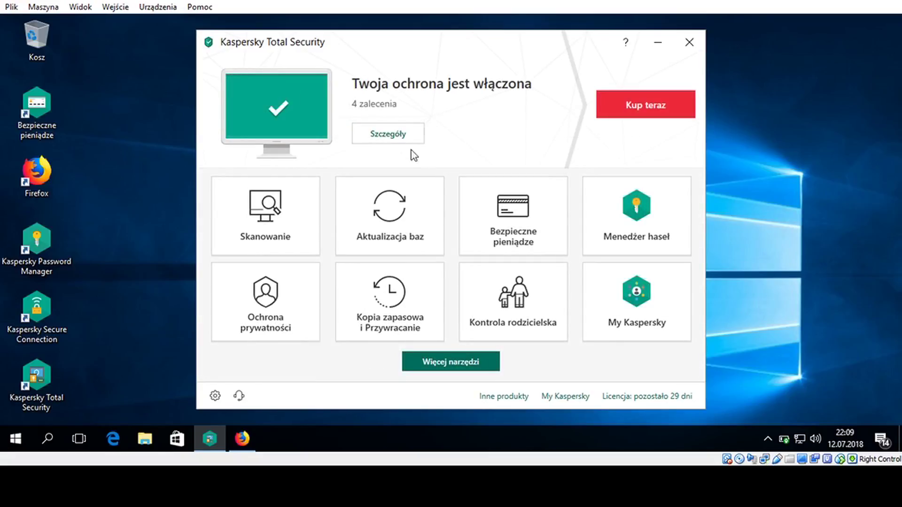
click(651, 300)
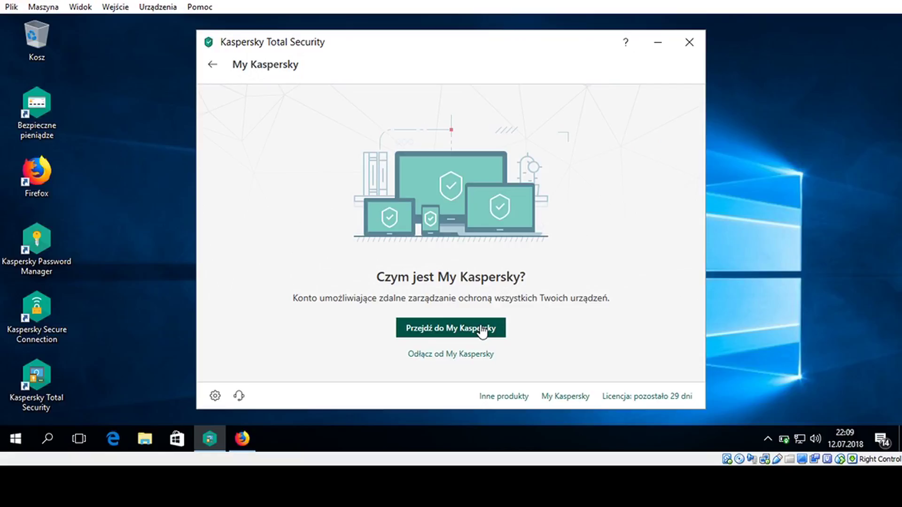
click(481, 329)
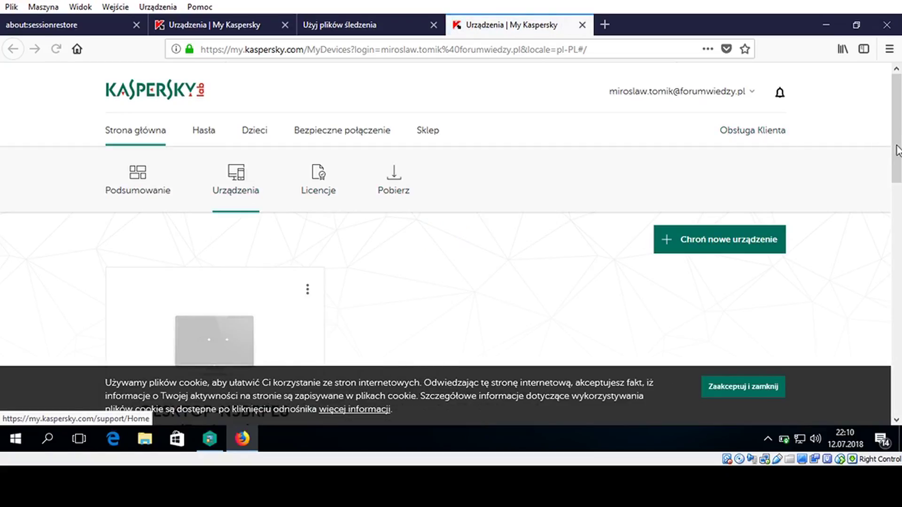
Switch the My Kaspersky portal to the Podsumowanie account summary page
mouse_move(894, 145)
mouse_down()
mouse_move(897, 183)
mouse_move(898, 155)
mouse_up()
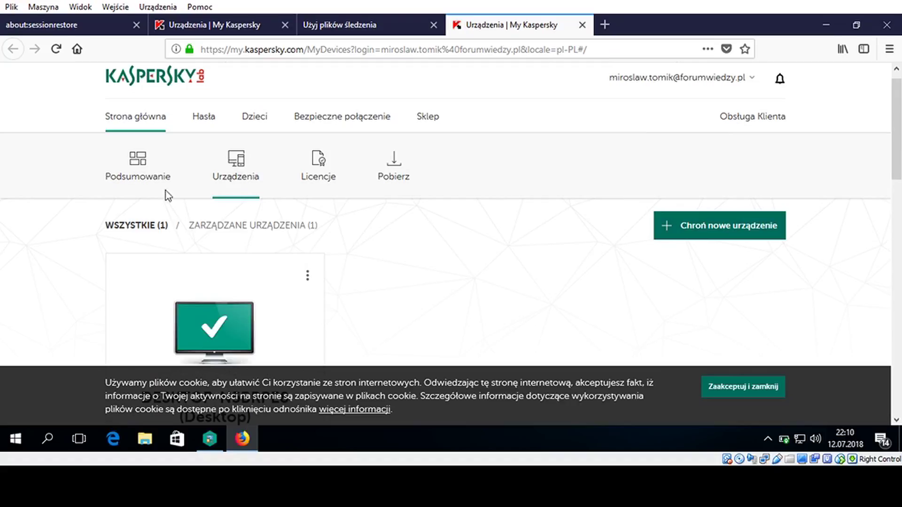
click(147, 173)
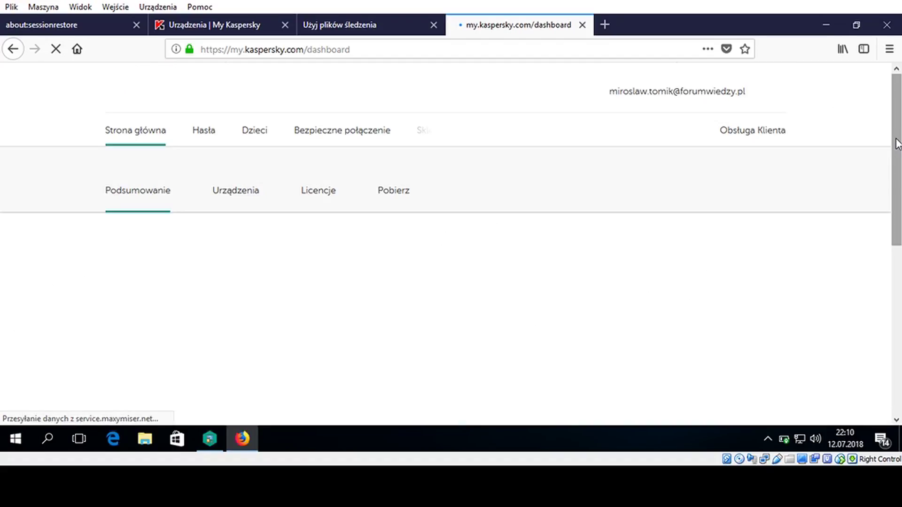
drag(897, 143, 899, 238)
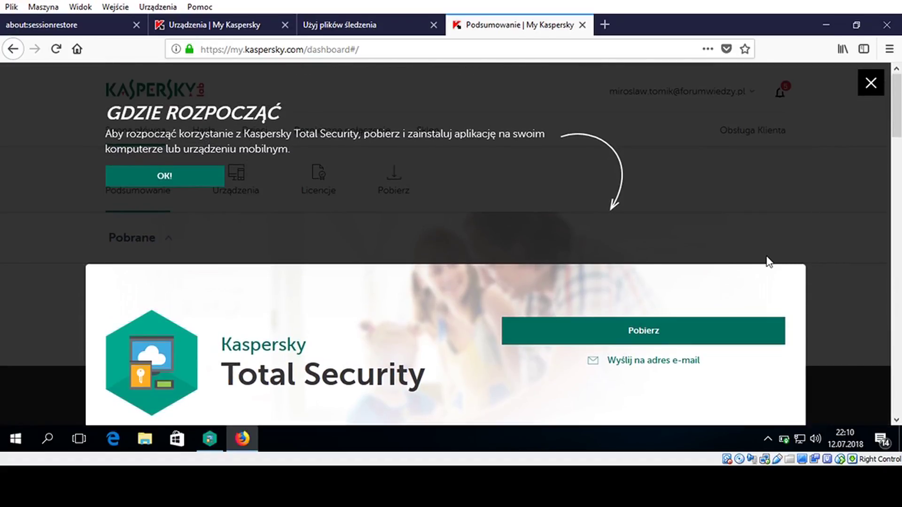
Open the Pobierz downloads list, scroll through the Windows apps, and close it
click(608, 324)
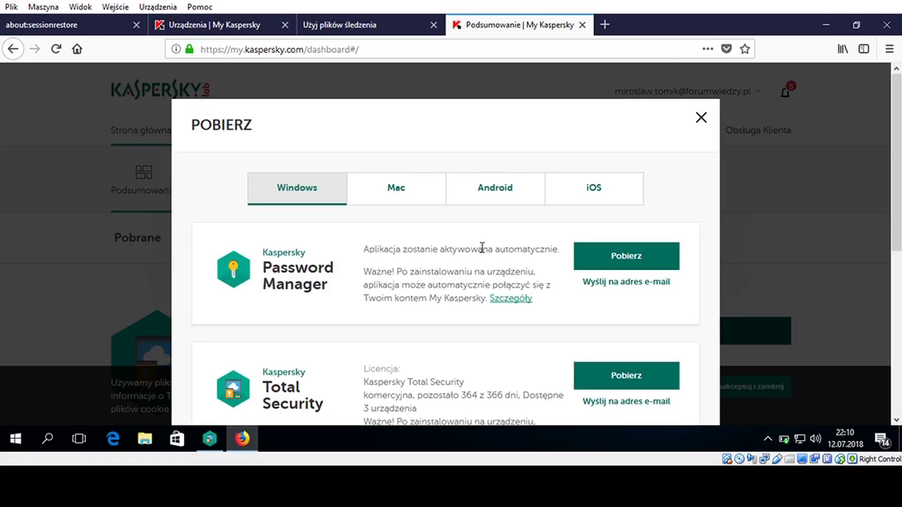
scroll(897, 168, down, 1)
drag(897, 168, 893, 223)
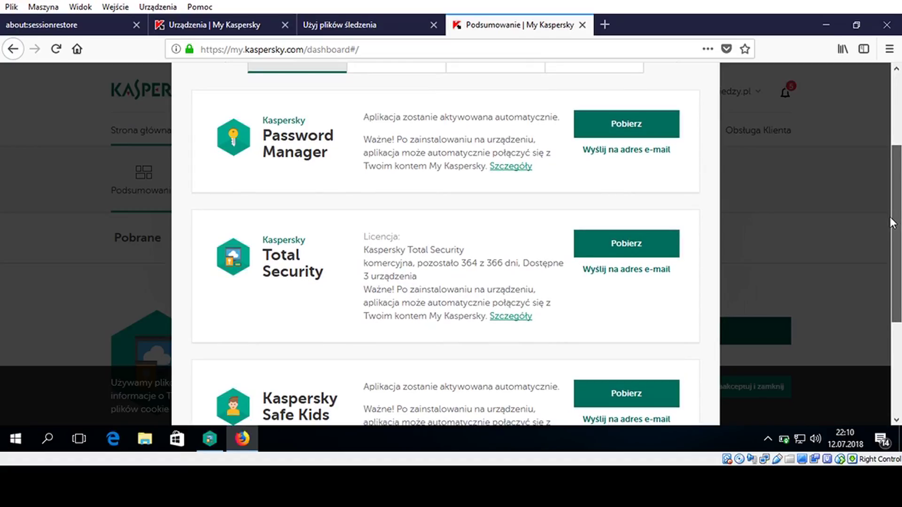
drag(892, 223, 899, 237)
scroll(900, 280, down, 3)
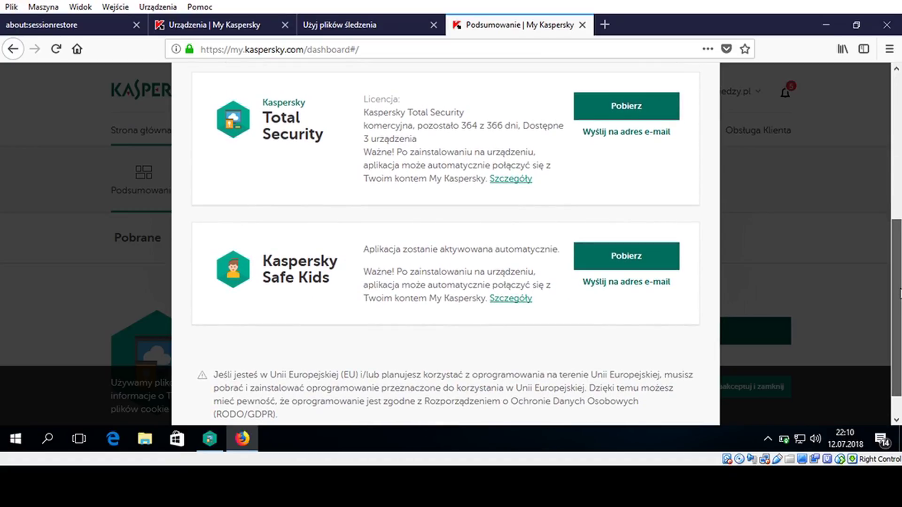
mouse_move(900, 294)
mouse_down()
mouse_move(897, 313)
mouse_move(898, 293)
mouse_up()
scroll(898, 293, up, 7)
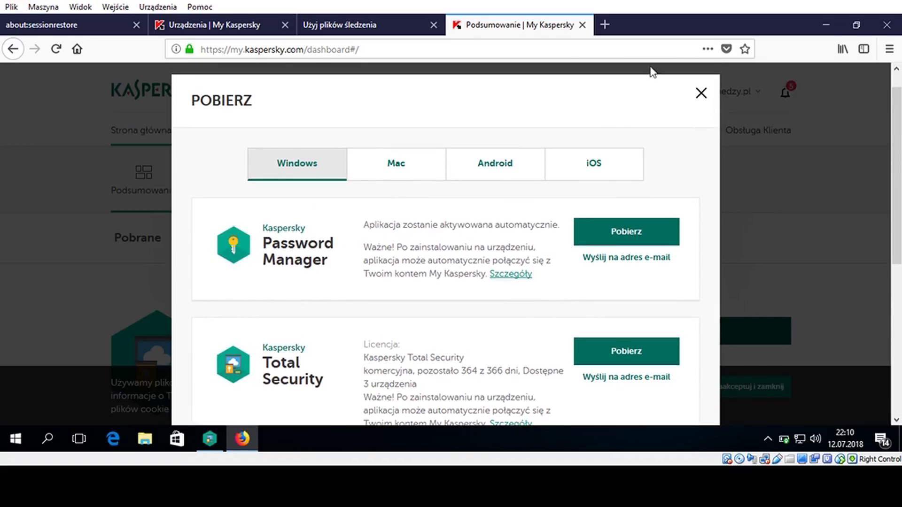
click(701, 96)
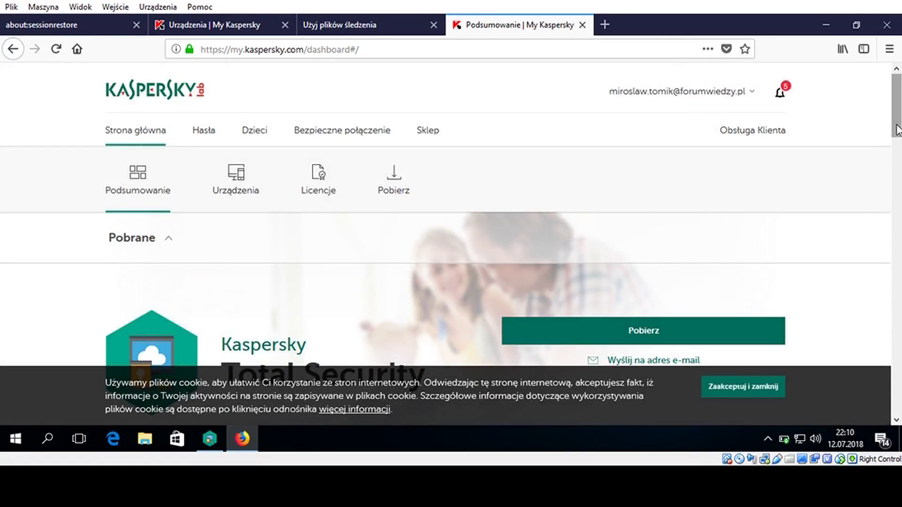
Scroll the summary page, then minimize the browser to return to Kaspersky
click(898, 192)
drag(898, 200, 888, 141)
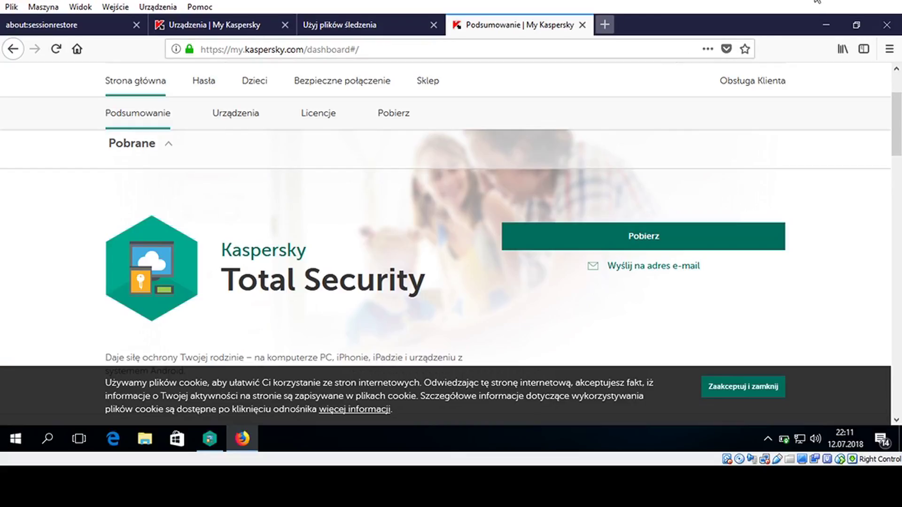
click(826, 25)
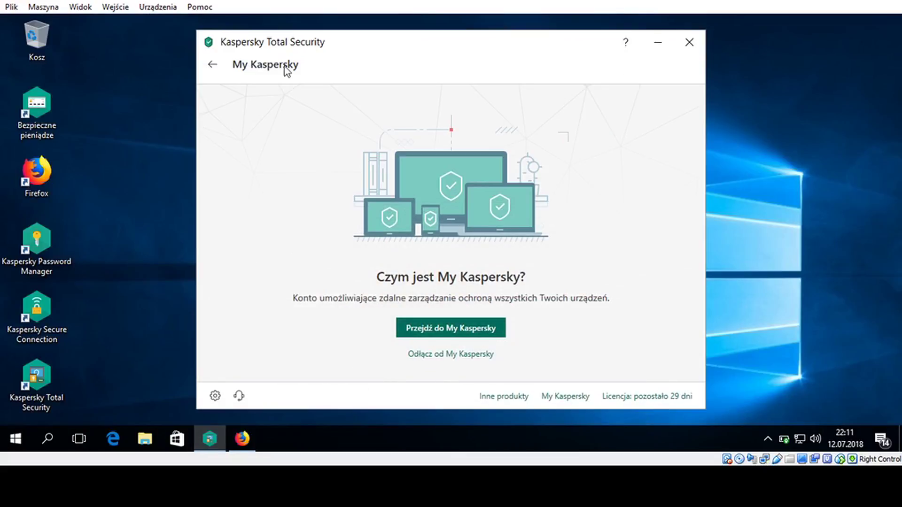
Go back to the main Kaspersky screen and open Więcej narzędzi
click(213, 64)
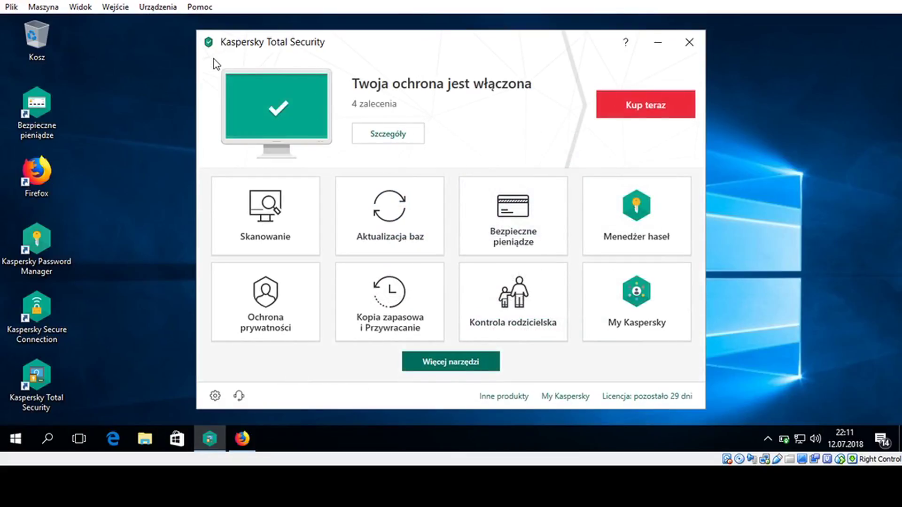
click(452, 362)
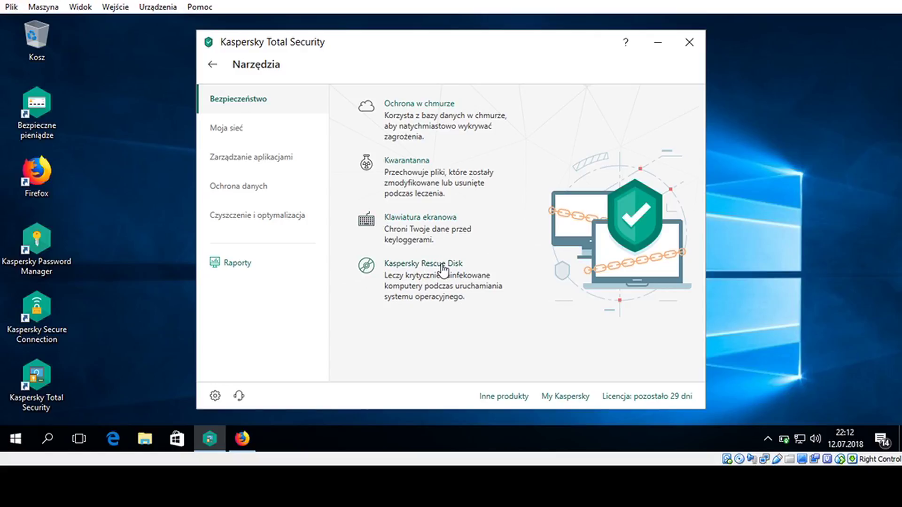
Open the Kaspersky Rescue Disk link from Narzędzia > Bezpieczeństwo
click(442, 265)
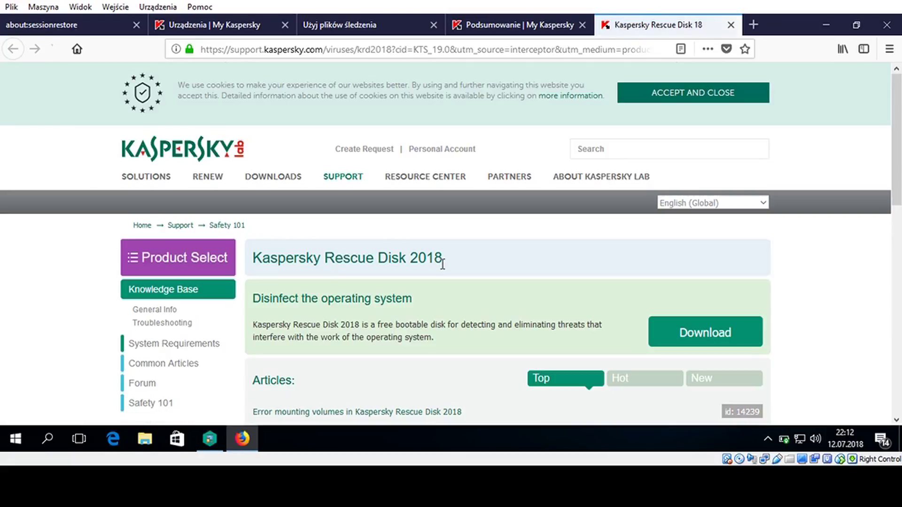
Scroll through the Rescue Disk 2018 articles, then minimize Firefox
scroll(442, 265, down, 5)
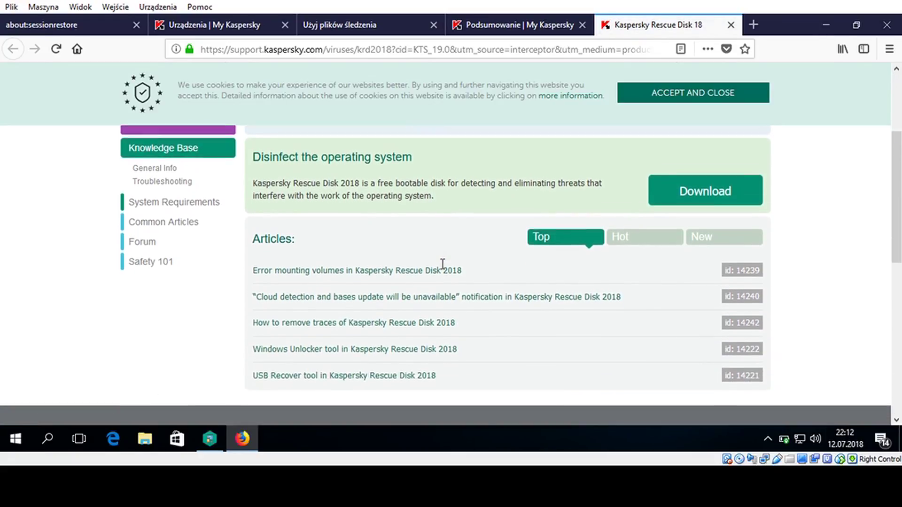
scroll(442, 264, up, 5)
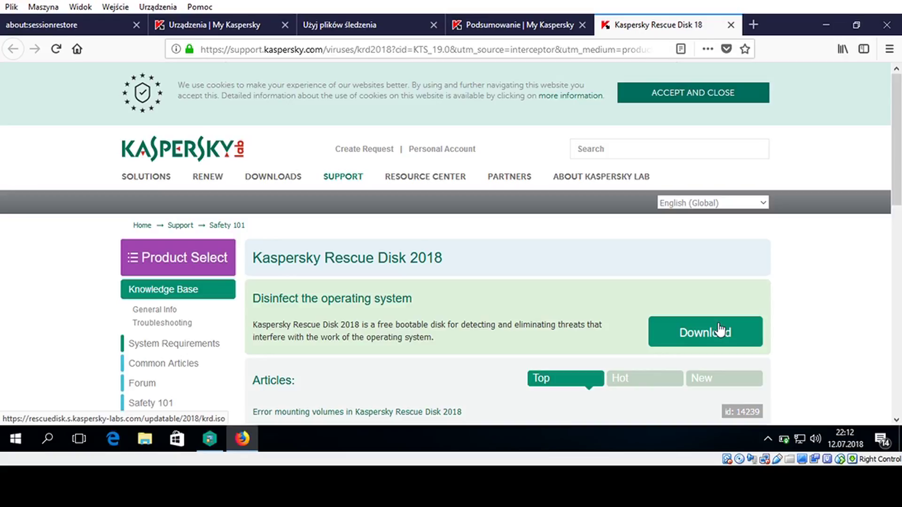
click(825, 24)
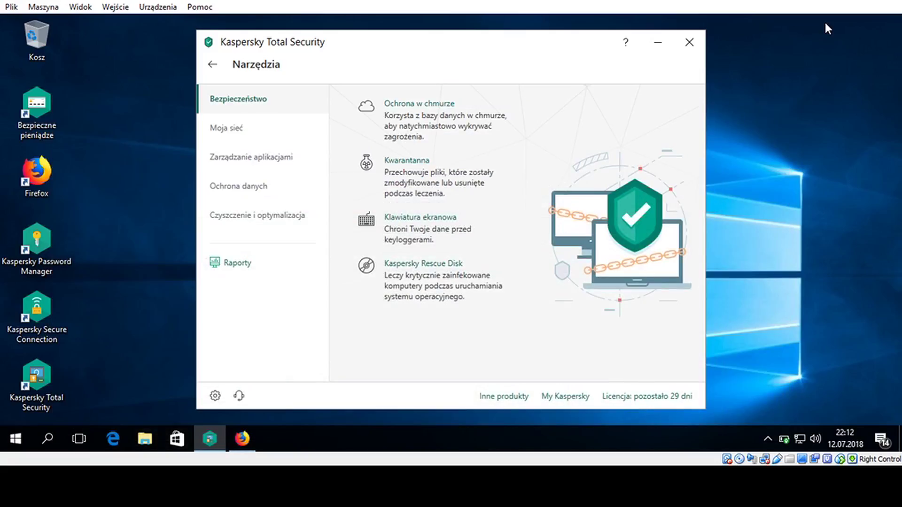
Open Moja sieć > Bezpieczne połączenie and launch Kaspersky Secure Connection with Otwórz
click(246, 132)
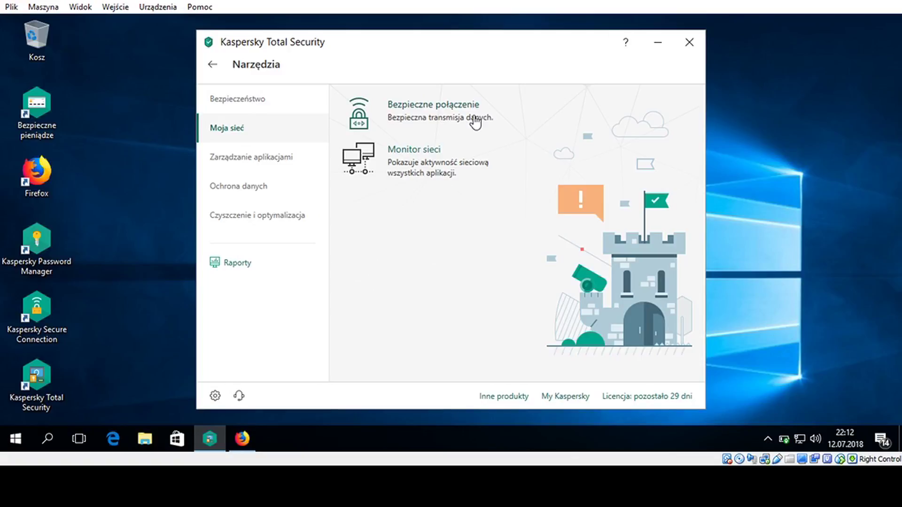
click(476, 120)
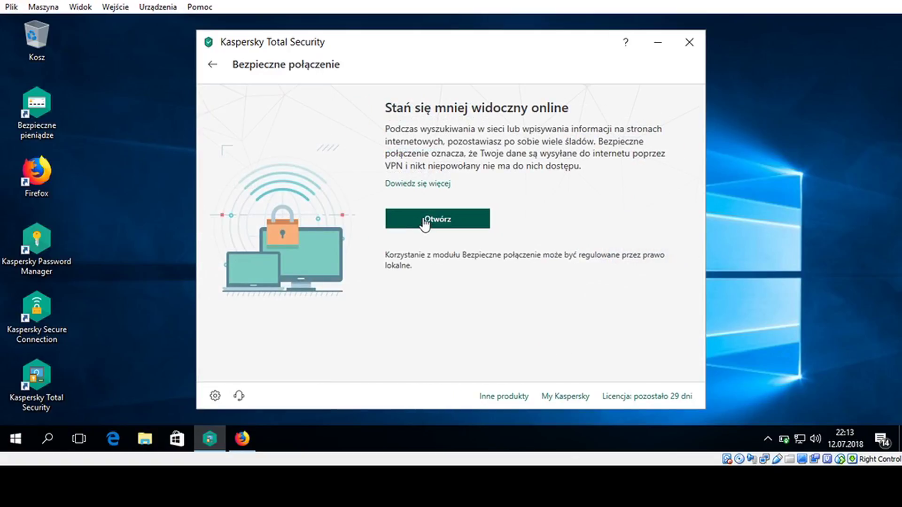
click(425, 223)
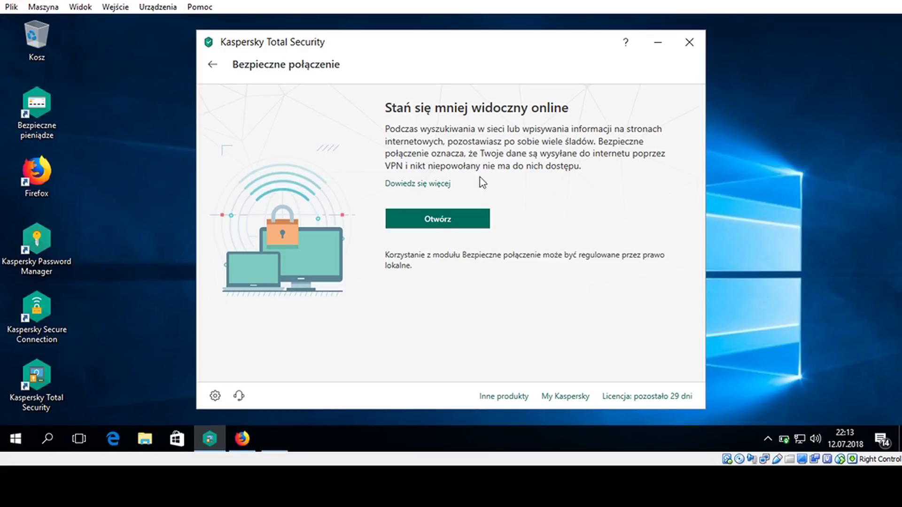
click(447, 224)
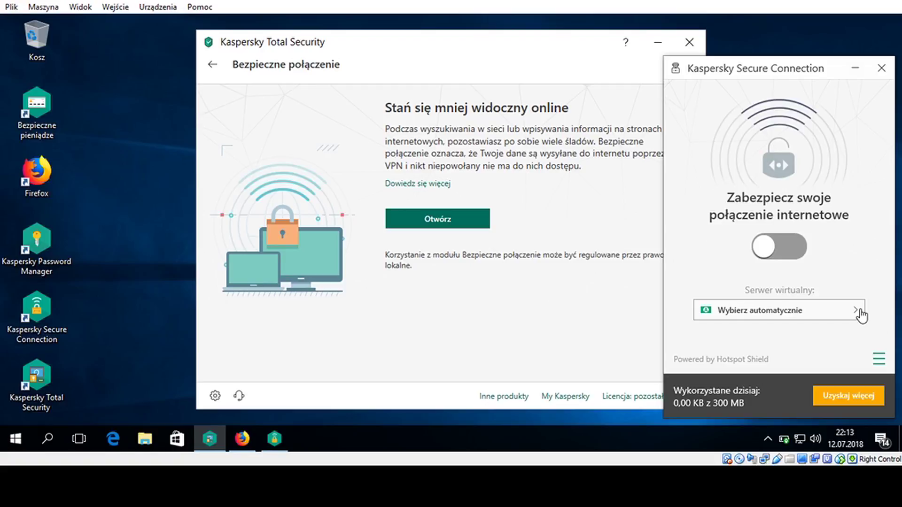
Browse the virtual server countries in the Wybierz lokalizację list, then close Secure Connection
click(859, 312)
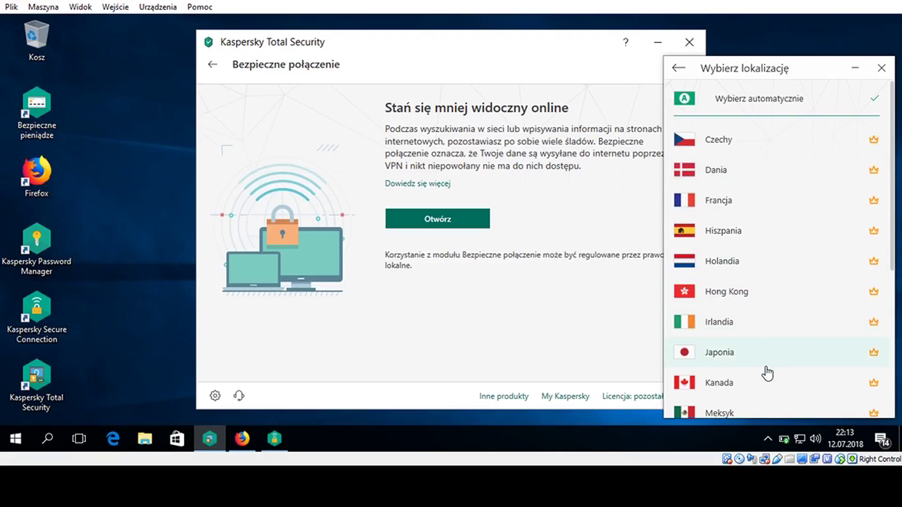
drag(892, 242, 892, 388)
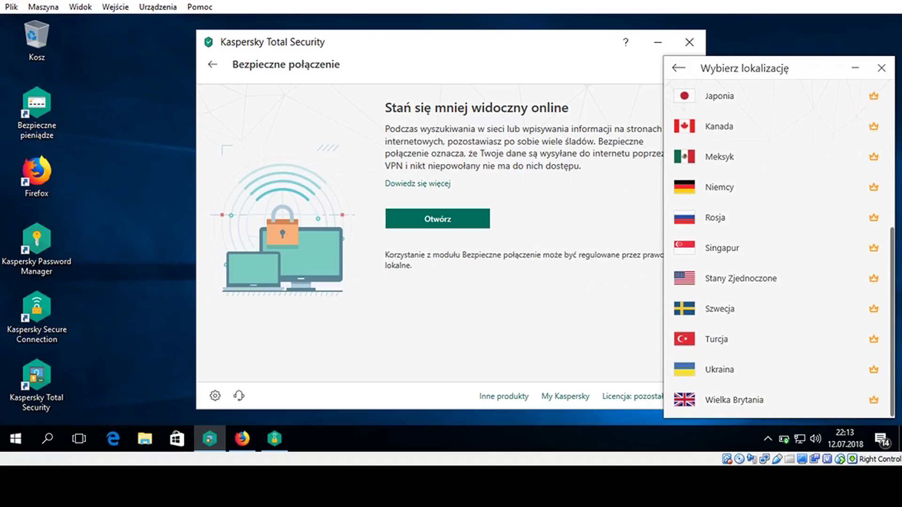
click(881, 69)
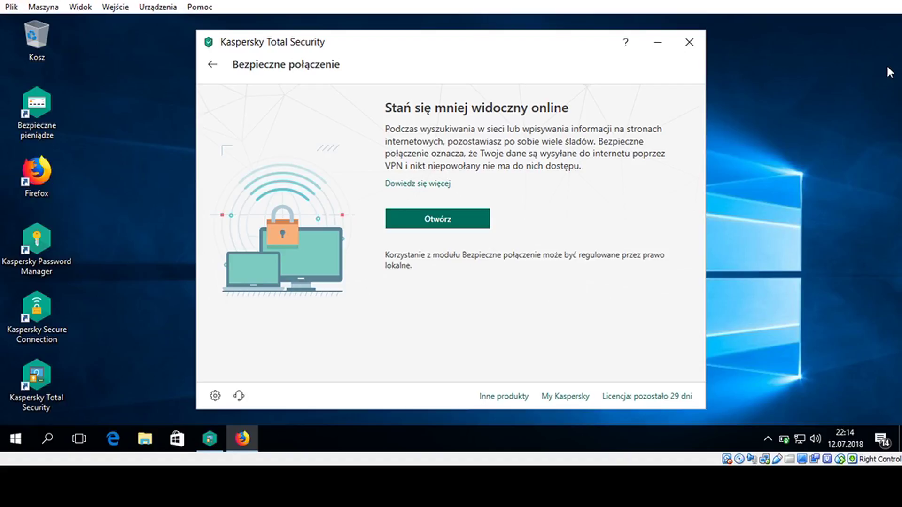
Open Monitor sieci from Narzędzia and scroll through the Aktywność sieciowa connections table
click(212, 66)
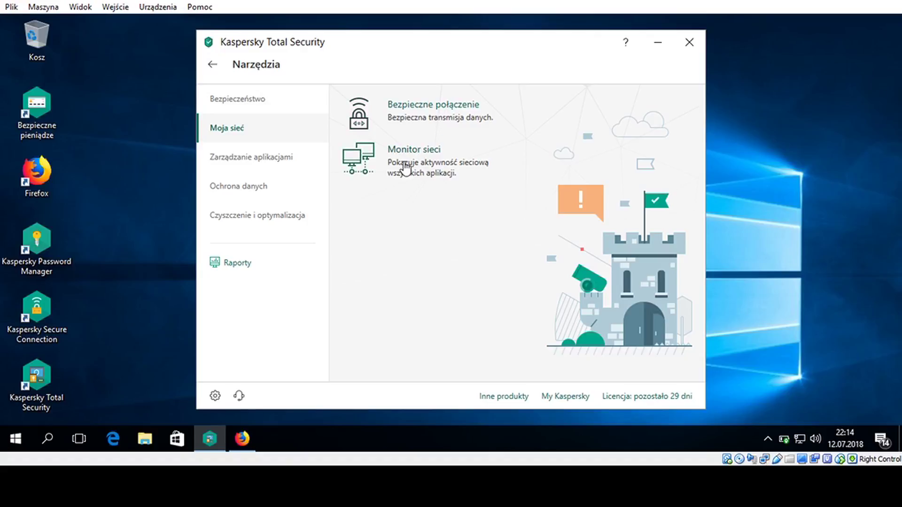
click(405, 167)
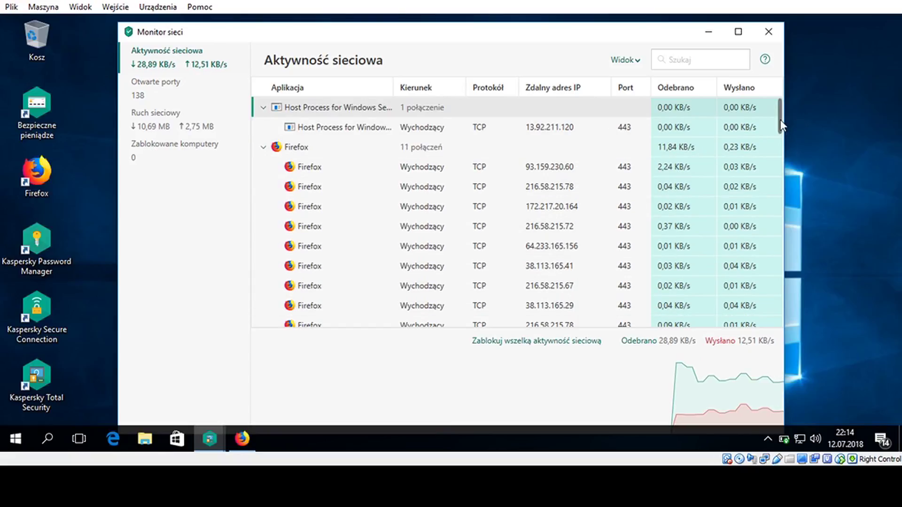
drag(779, 121, 781, 89)
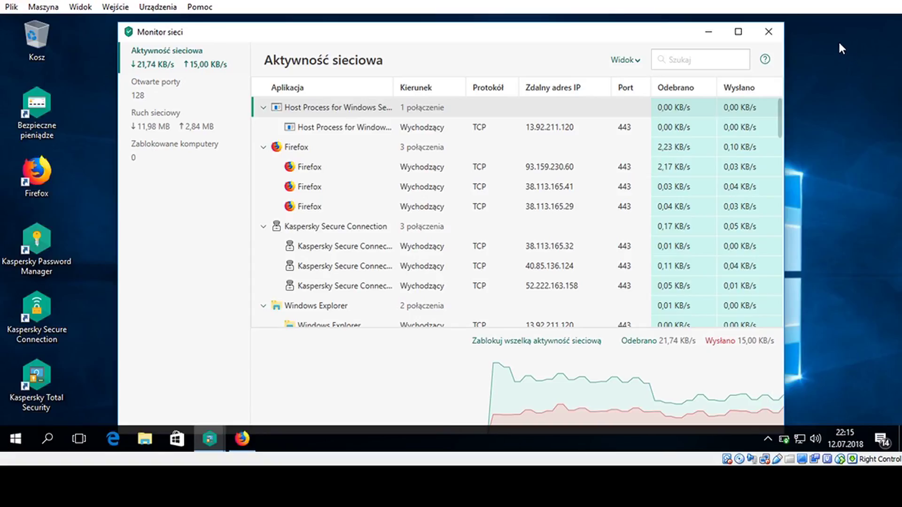
Close Monitor sieci and open Kontrola aplikacji under Zarządzanie aplikacjami
click(774, 31)
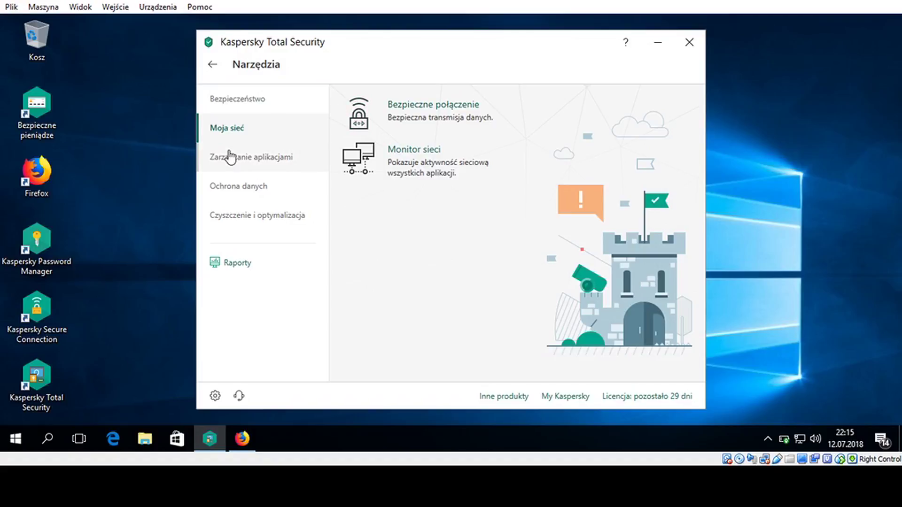
click(277, 158)
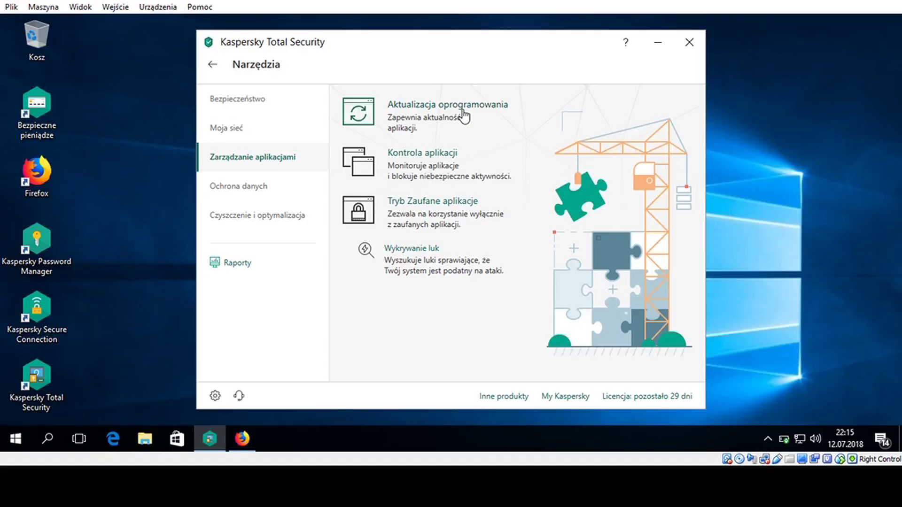
click(454, 159)
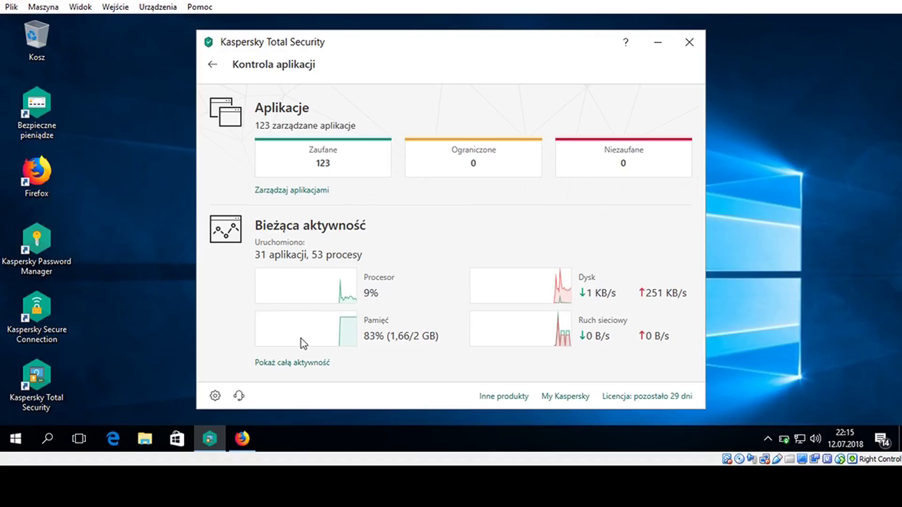
click(310, 363)
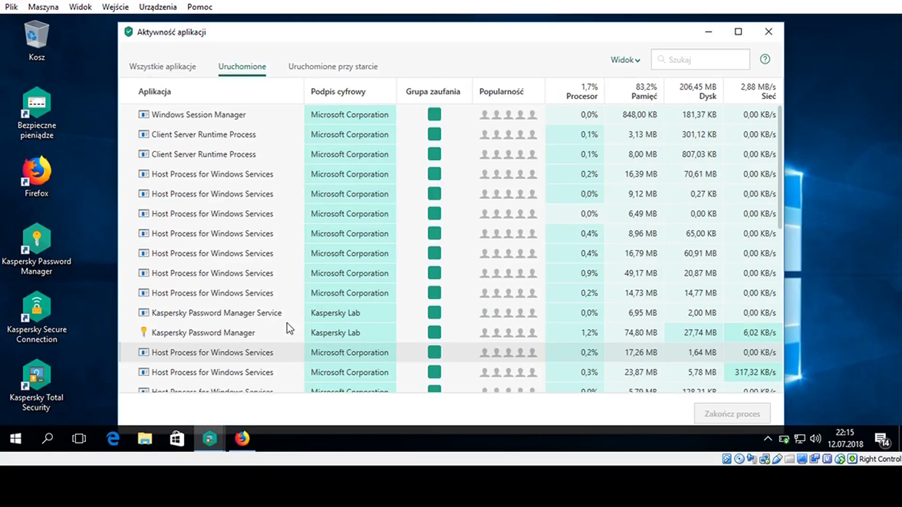
mouse_move(467, 39)
mouse_down()
mouse_move(548, 28)
mouse_move(712, 31)
mouse_move(500, 16)
mouse_move(462, 24)
mouse_up()
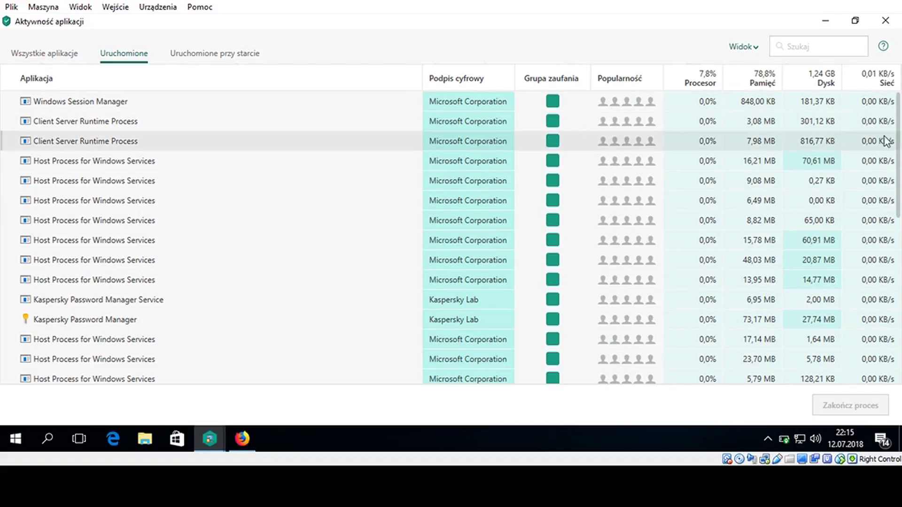
drag(899, 155, 899, 397)
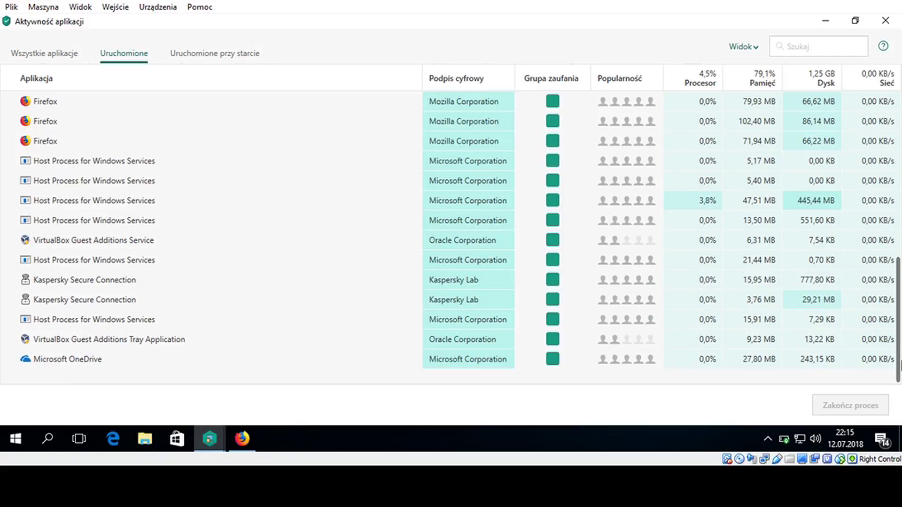
drag(894, 365, 865, 135)
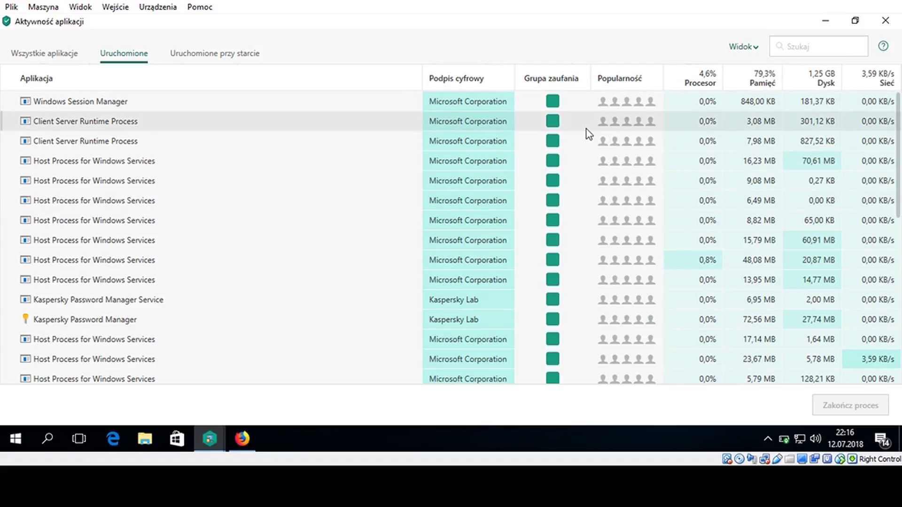
click(885, 21)
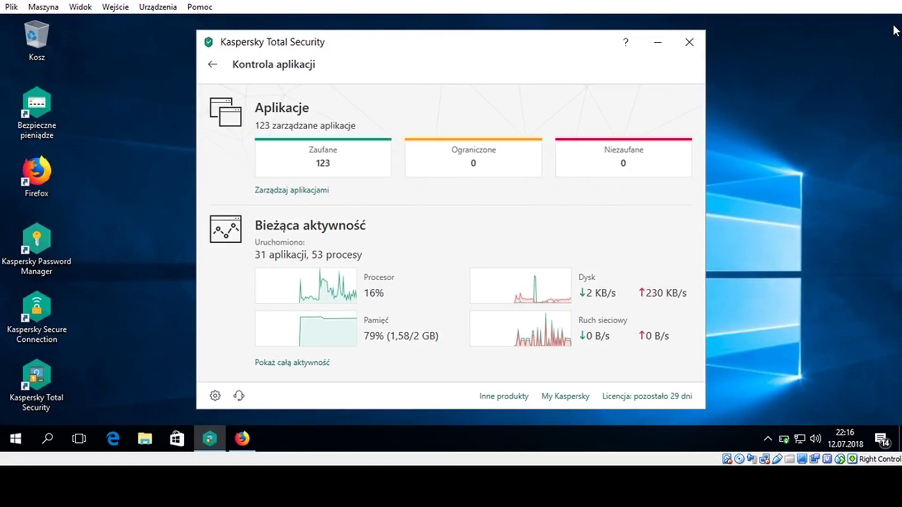
Open Tryb Zaufane aplikacje from Narzędzia and unlock it with the program password
click(217, 65)
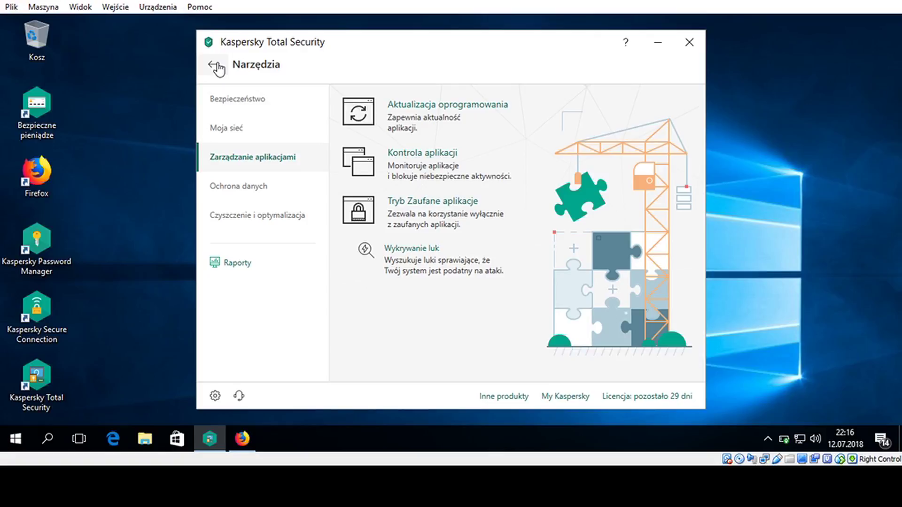
click(423, 202)
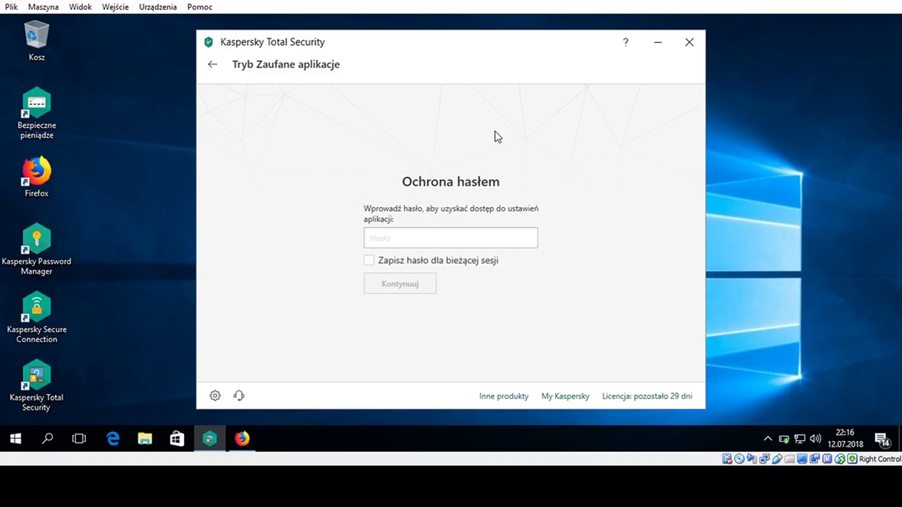
click(213, 65)
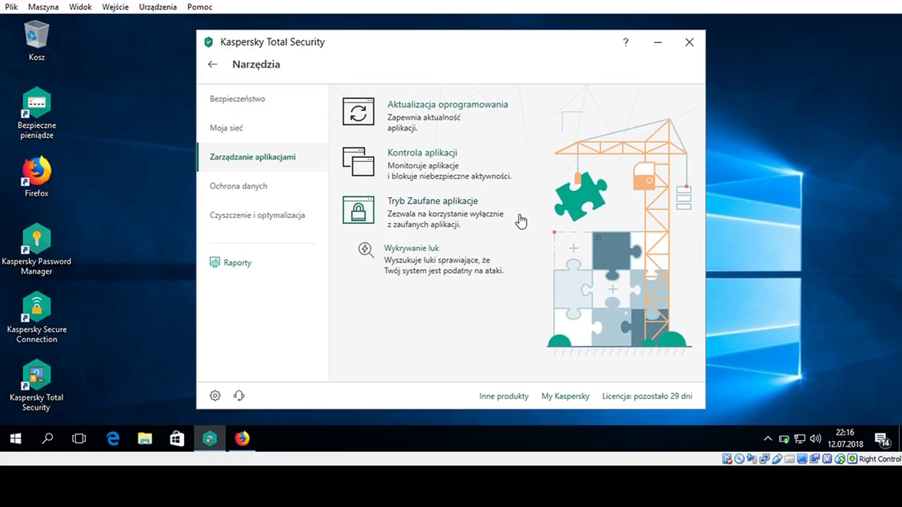
click(362, 212)
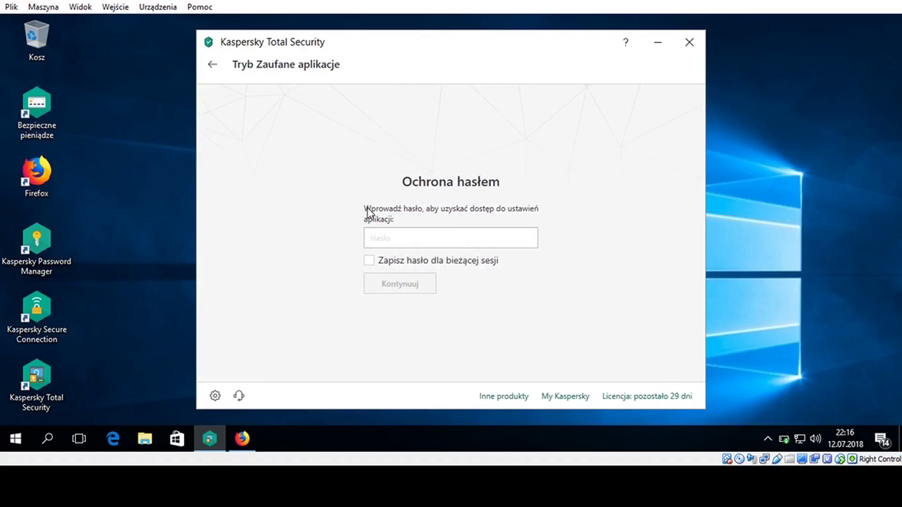
text(•••••)
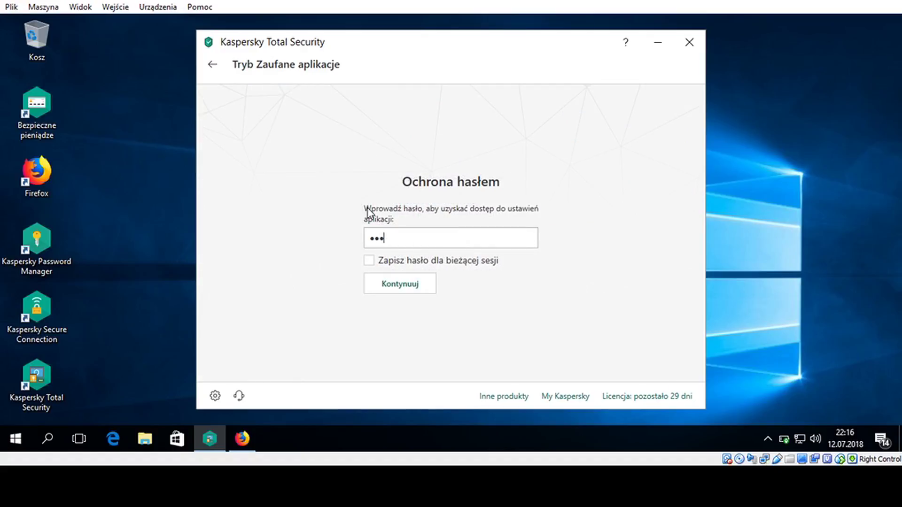
text(•••)
key(BackSpace)
text(•••••)
key(Return)
Turn on trusted applications mode, stop its system-file scan, and open Wykrywanie luk
click(419, 219)
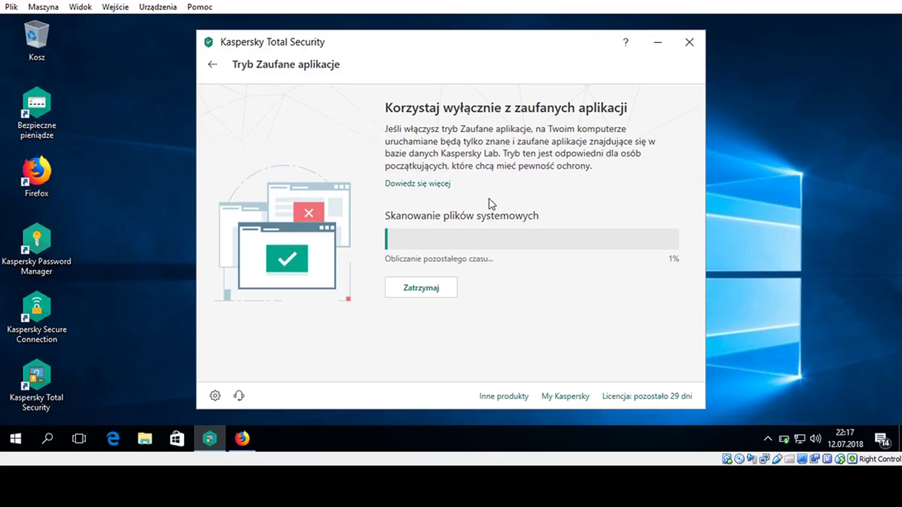
click(426, 291)
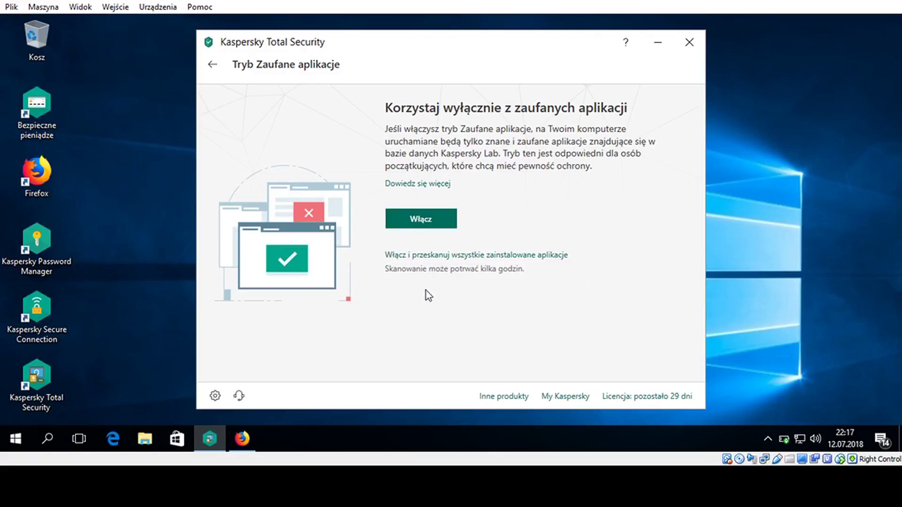
click(214, 67)
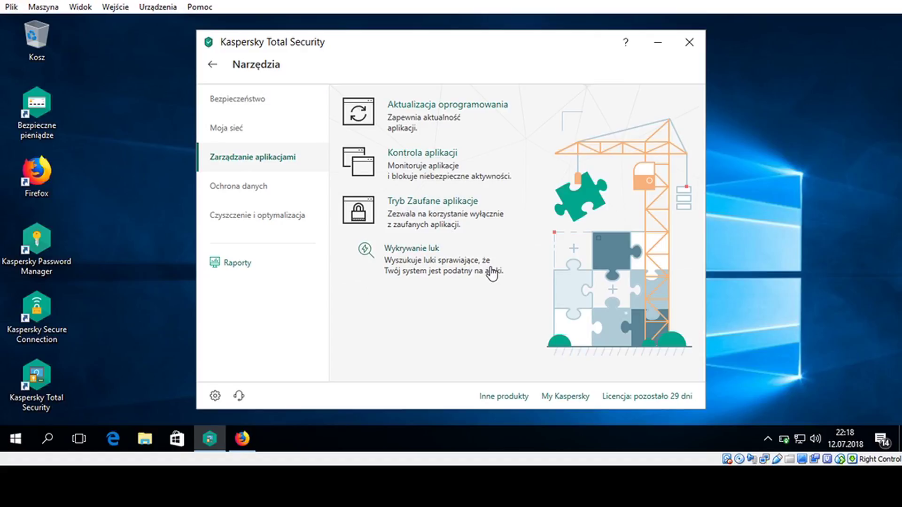
click(428, 257)
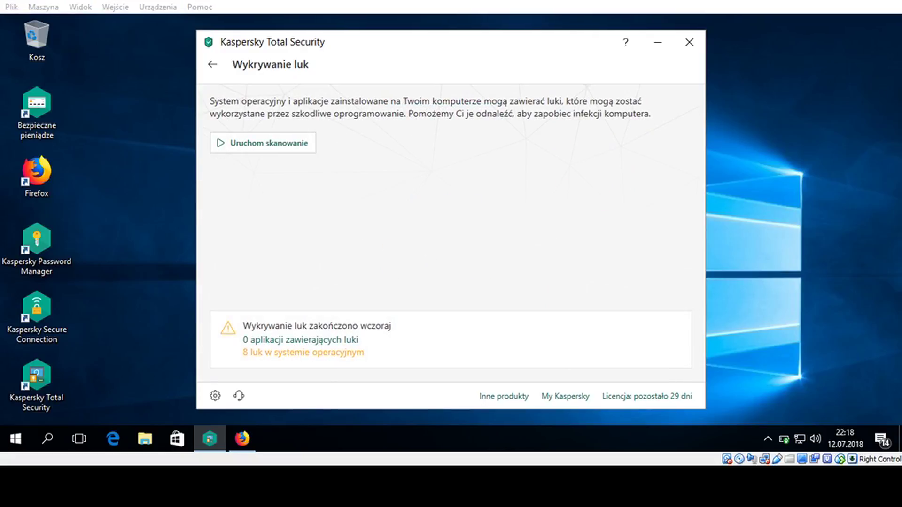
Inspect the 8 OS vulnerabilities, including hard-drive autorun, then return to Narzędzia
click(630, 259)
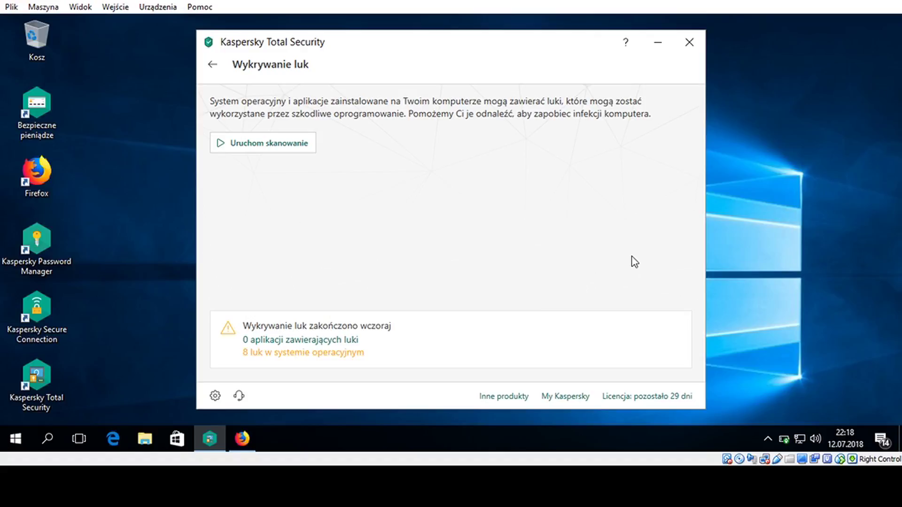
click(306, 352)
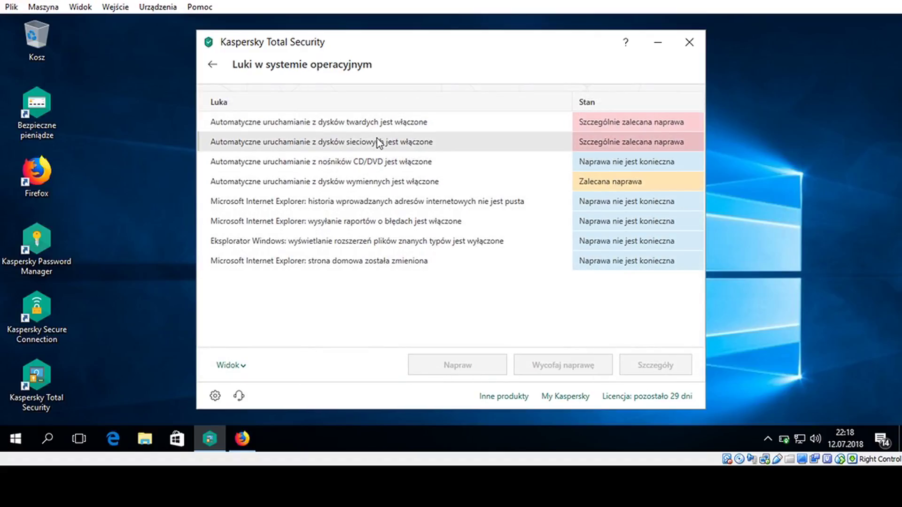
click(376, 124)
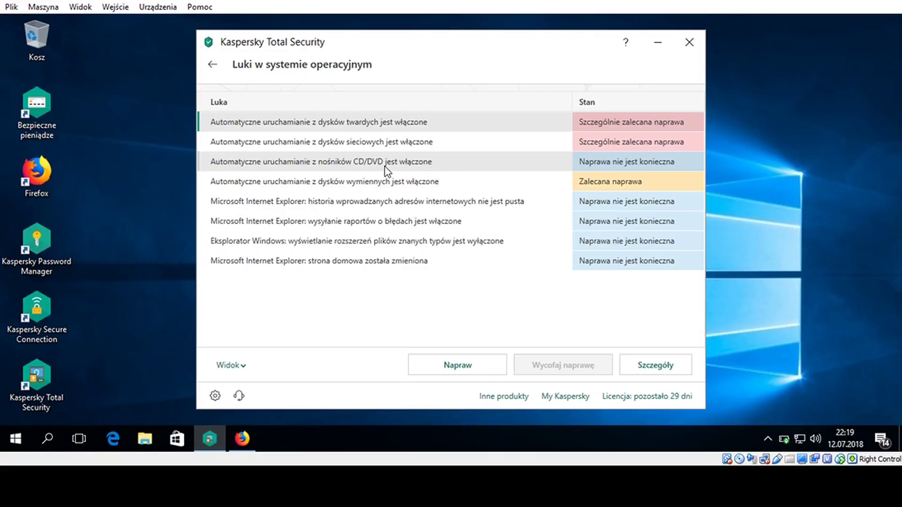
click(209, 66)
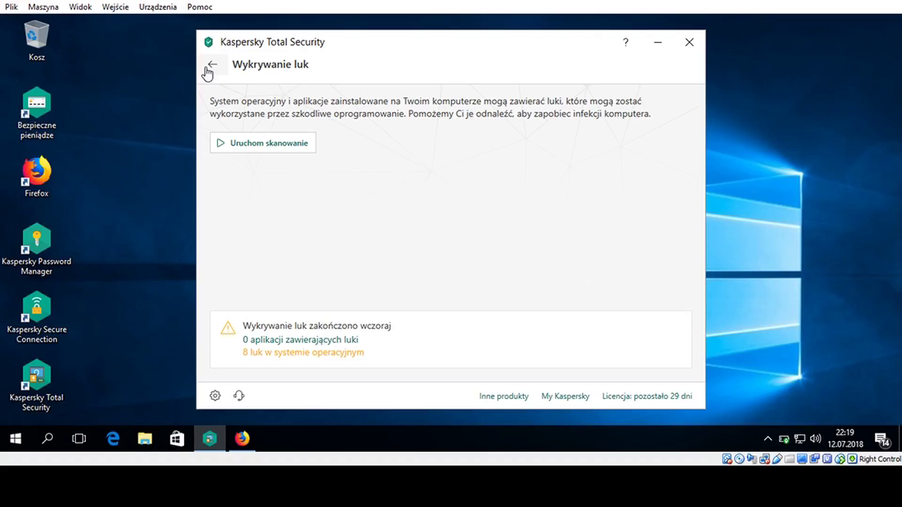
click(212, 65)
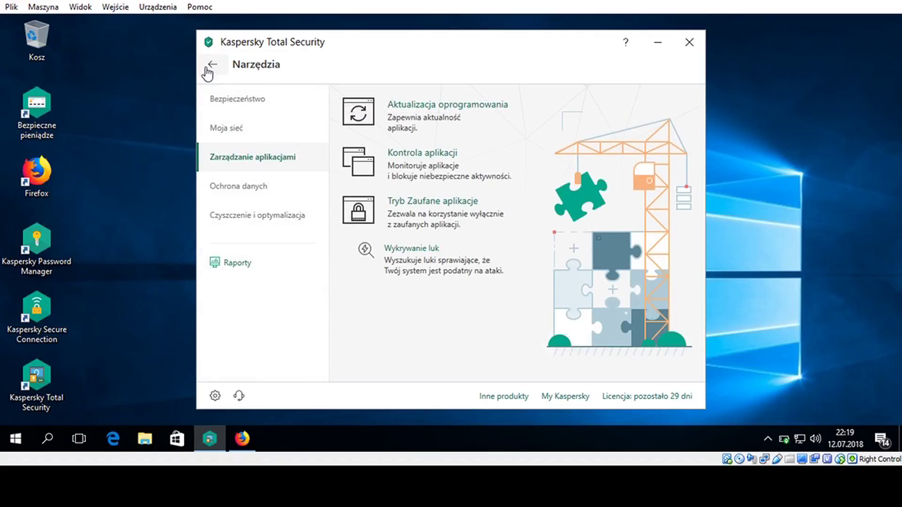
Start a new Szyfrowanie danych vault with the Firefox desktop shortcut and proceed to its settings
click(269, 188)
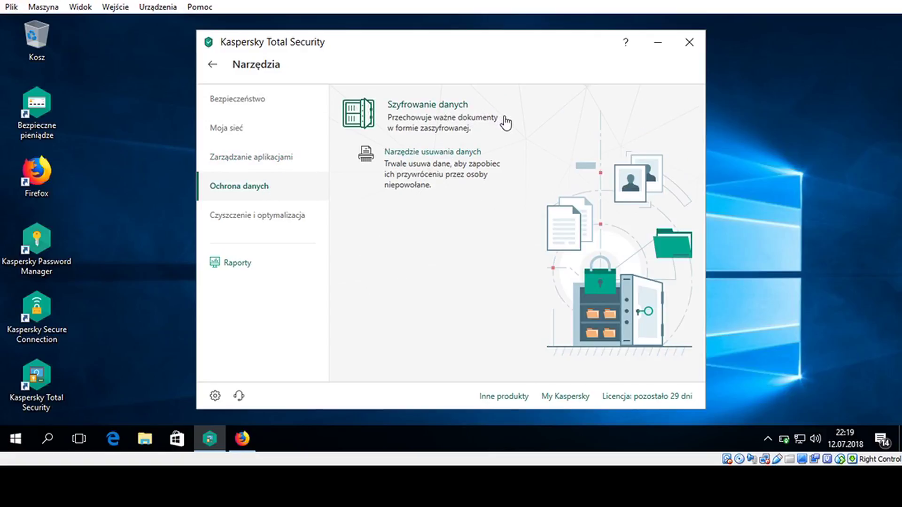
click(456, 118)
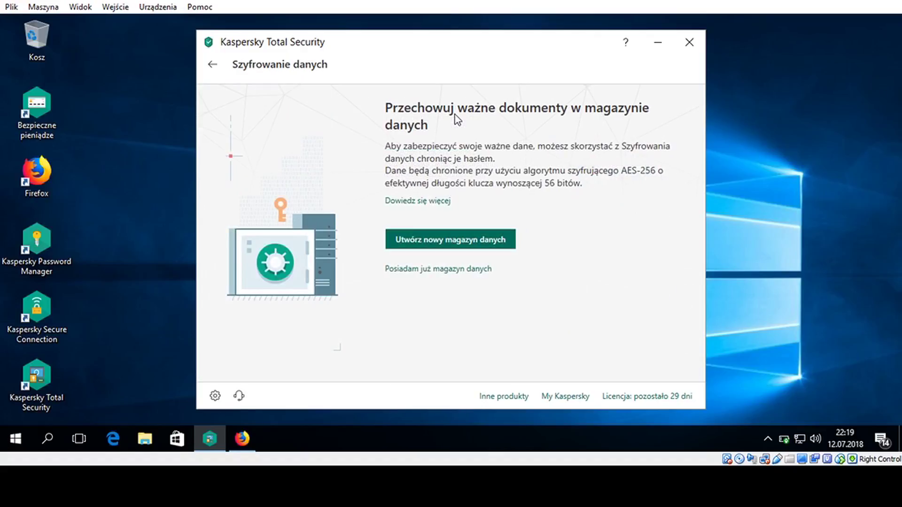
click(430, 239)
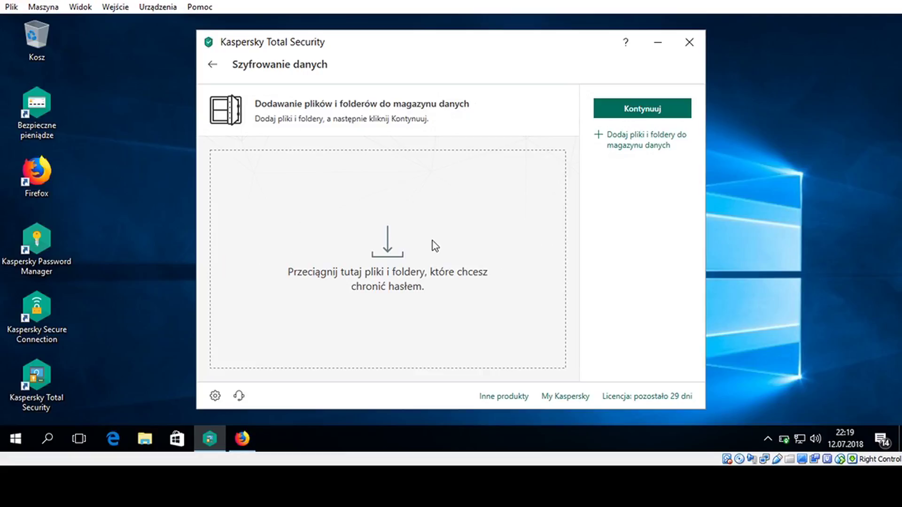
click(37, 175)
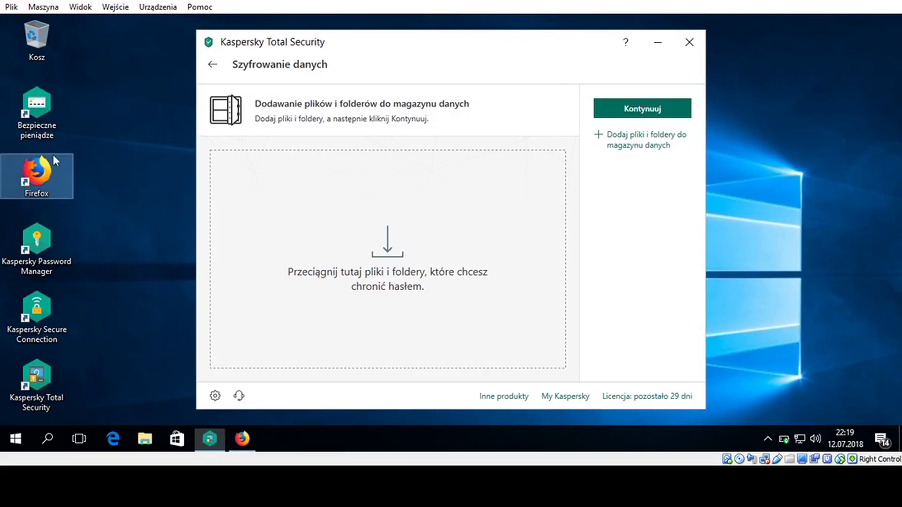
drag(330, 238, 330, 238)
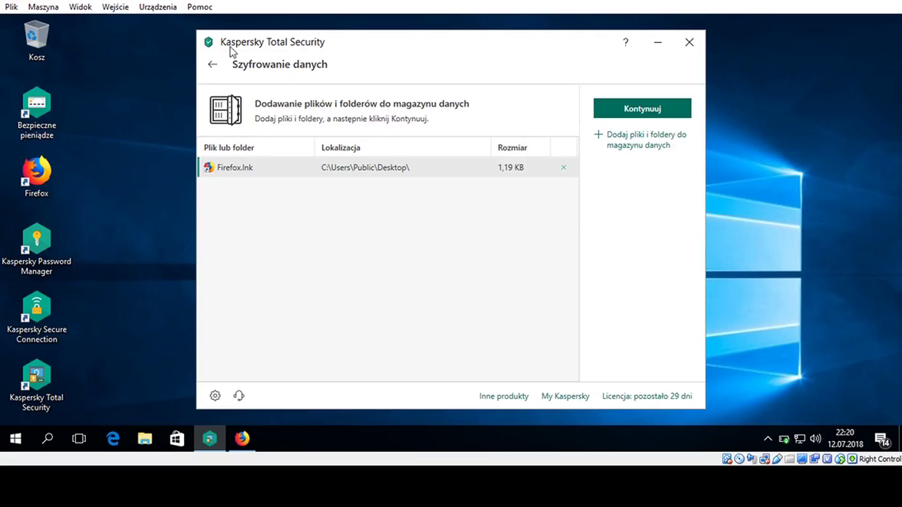
click(643, 112)
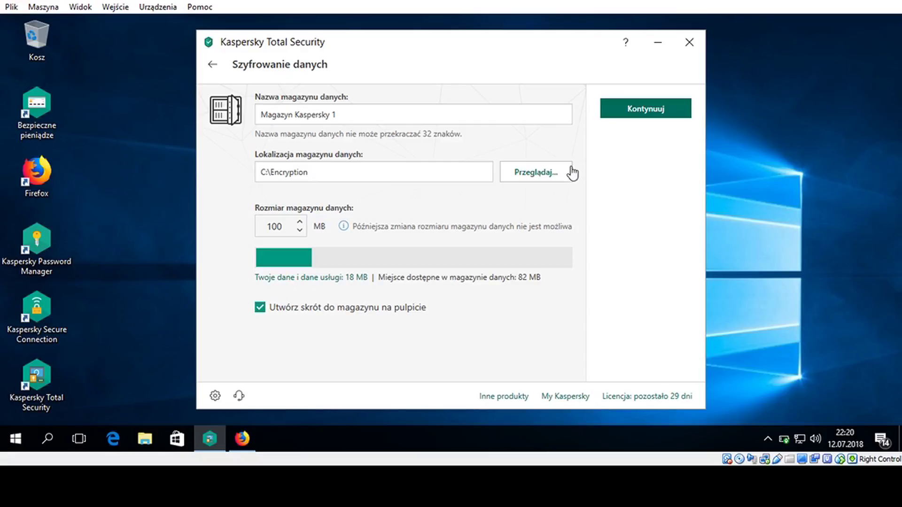
Set and confirm a password for Magazyn Kaspersky 1 and create the vault
click(626, 125)
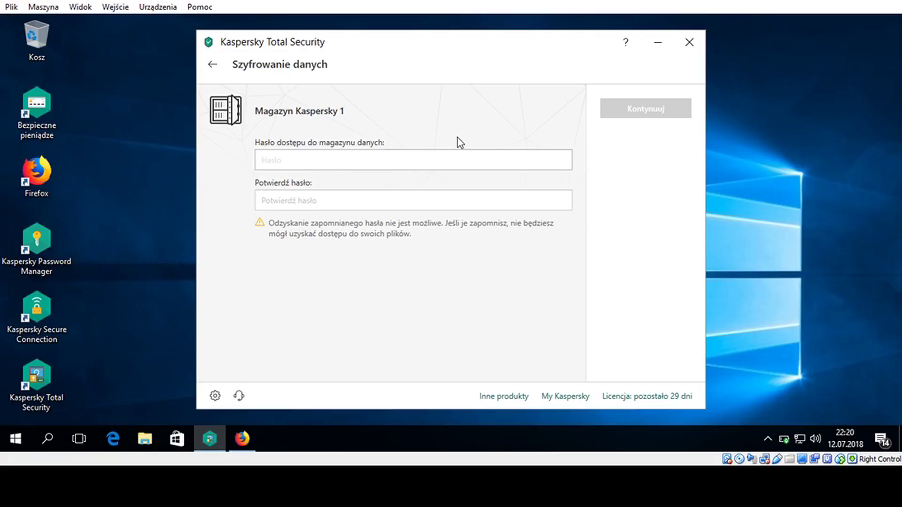
text(aAb)
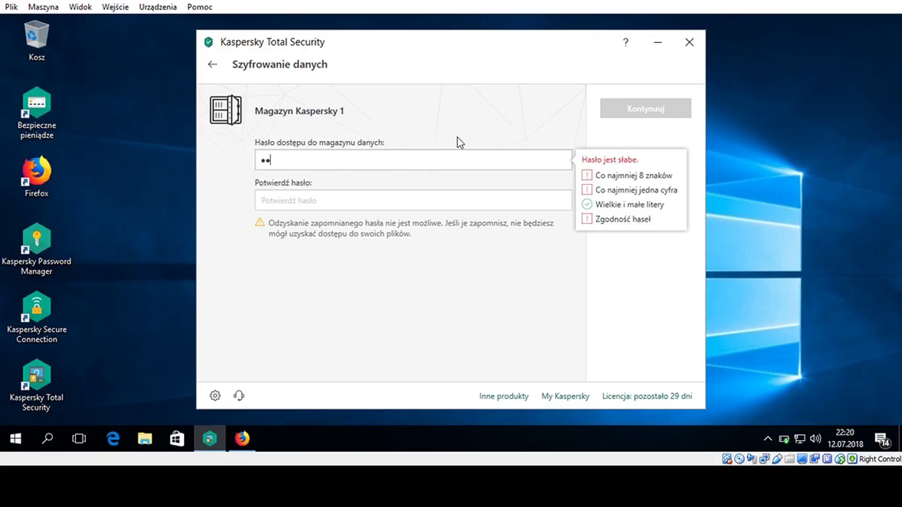
text(abcd1234)
key(Tab)
text(Abcabcd1234)
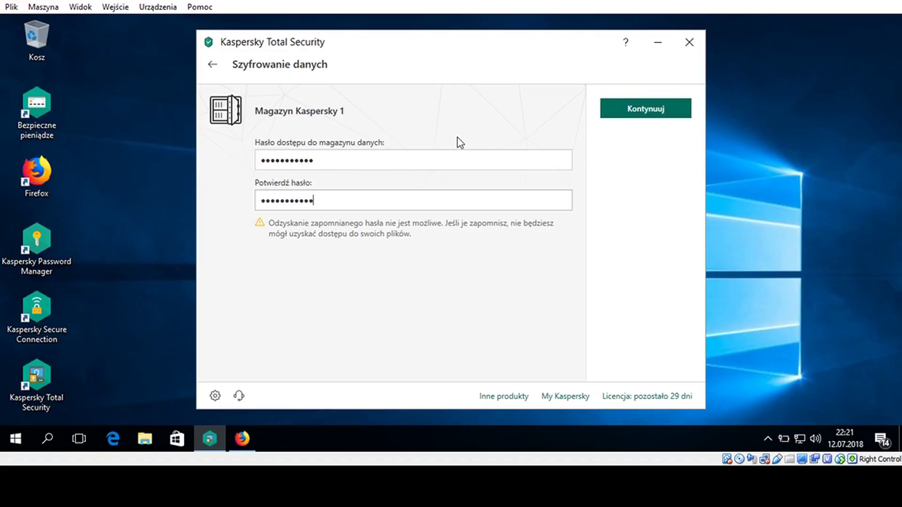
click(615, 114)
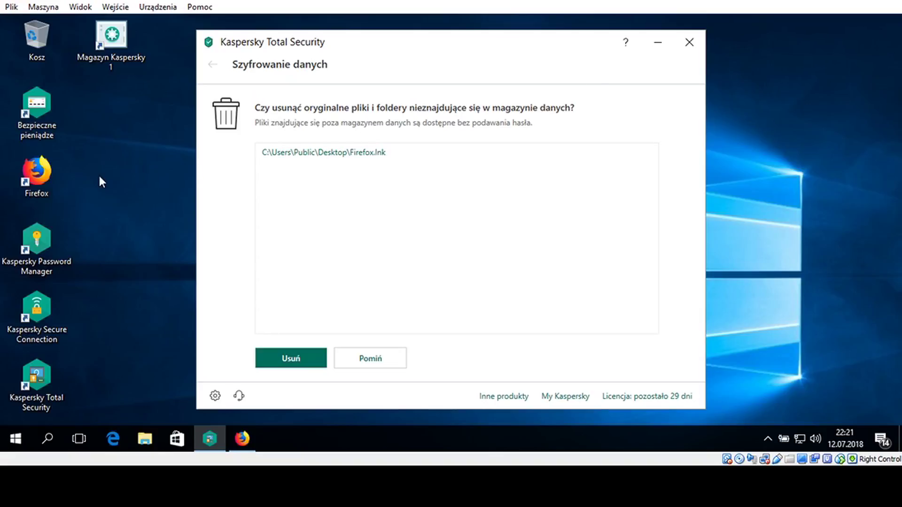
Test the Firefox shortcut and open the original shortcut's folder location
double_click(49, 170)
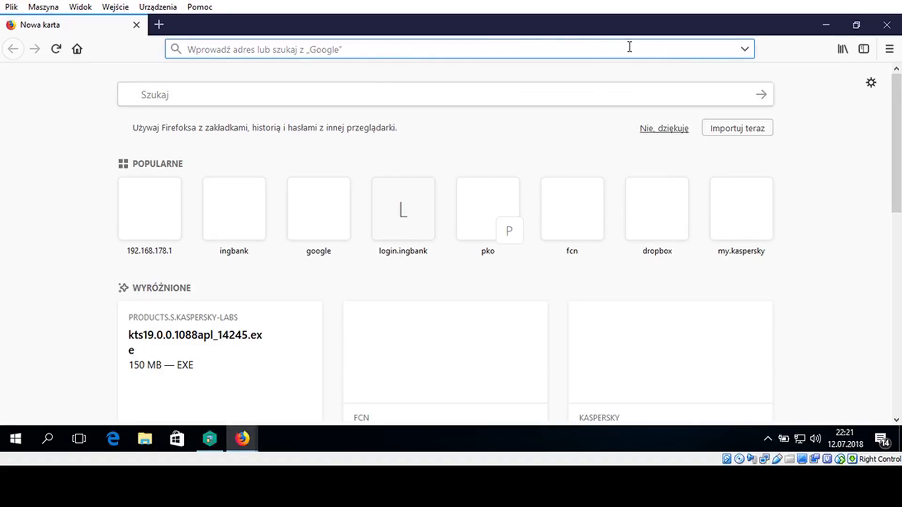
click(886, 24)
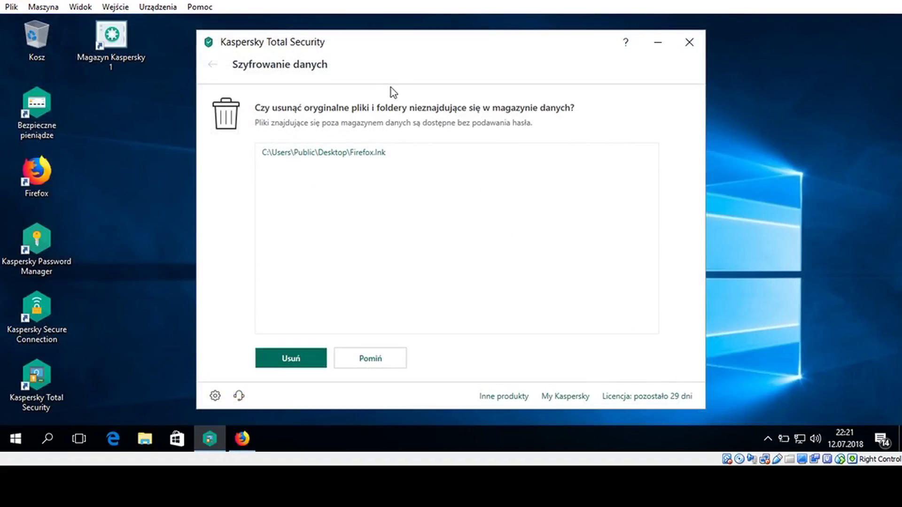
click(104, 50)
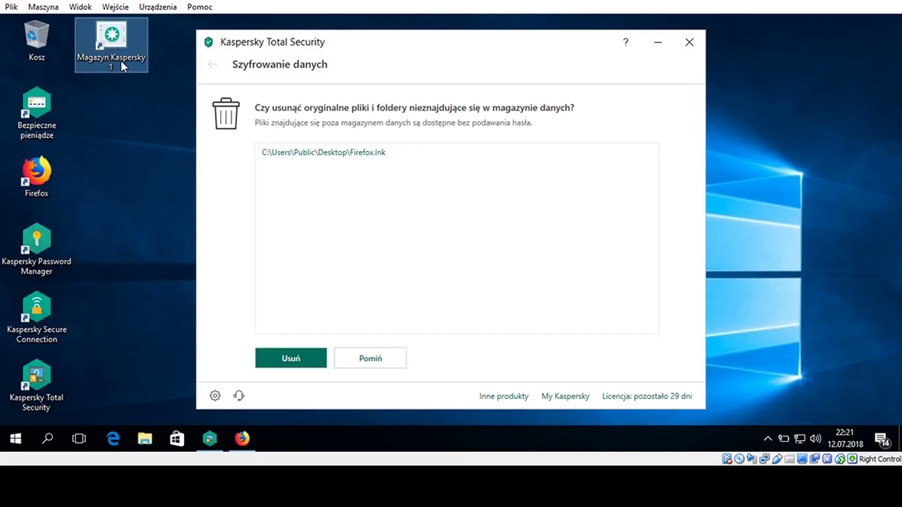
click(286, 158)
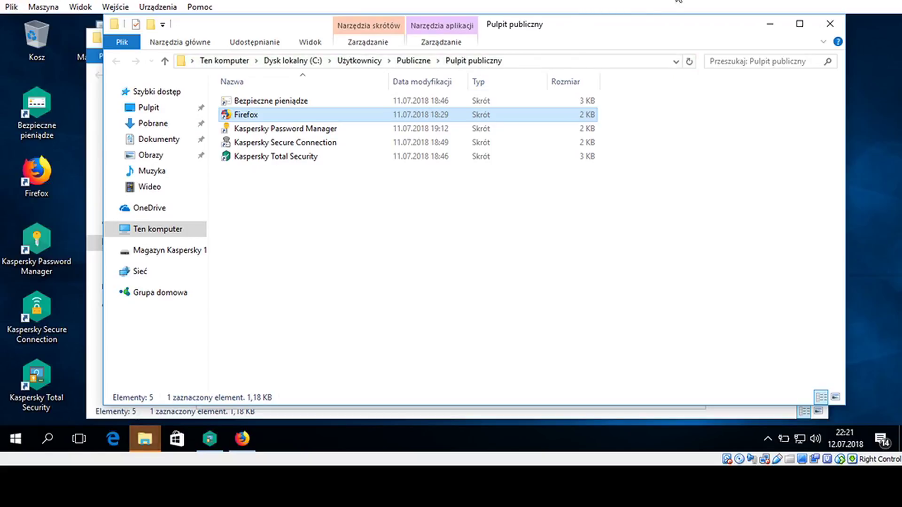
Close Explorer, keep the original Firefox.lnk, and open Narzędzie usuwania danych
click(825, 28)
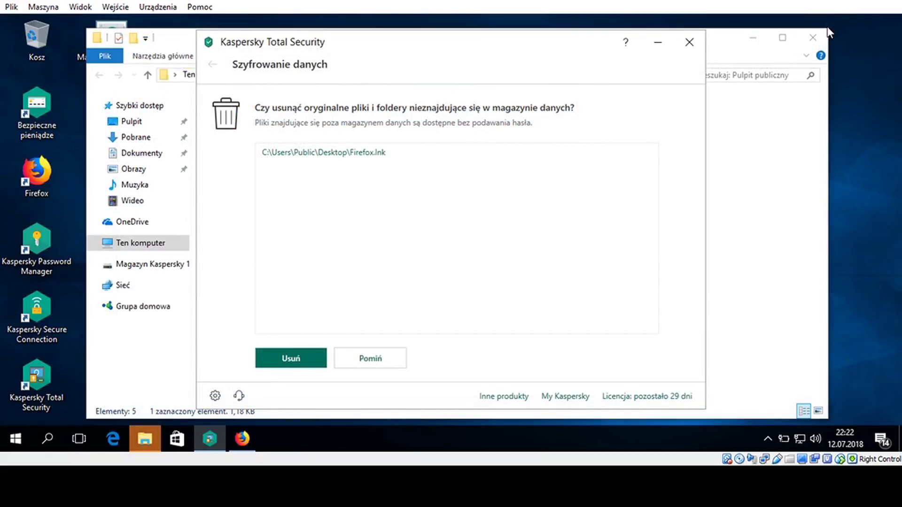
click(690, 43)
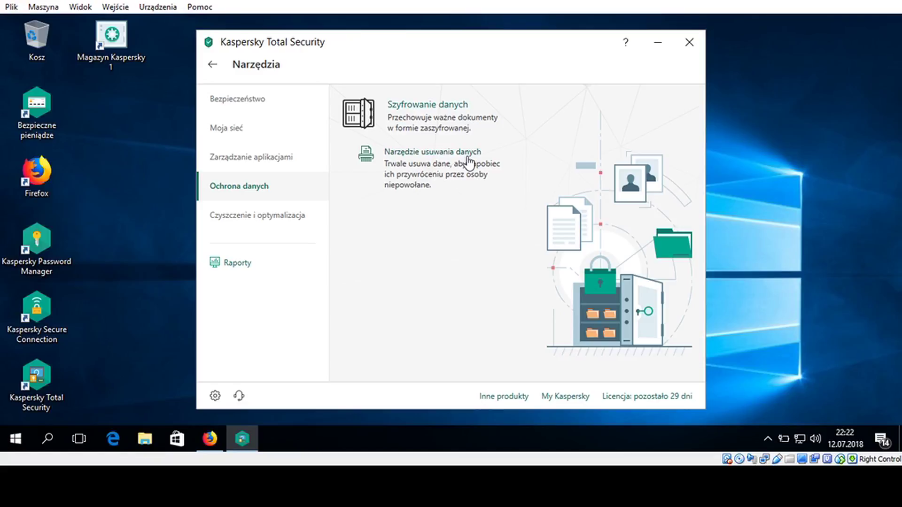
click(468, 162)
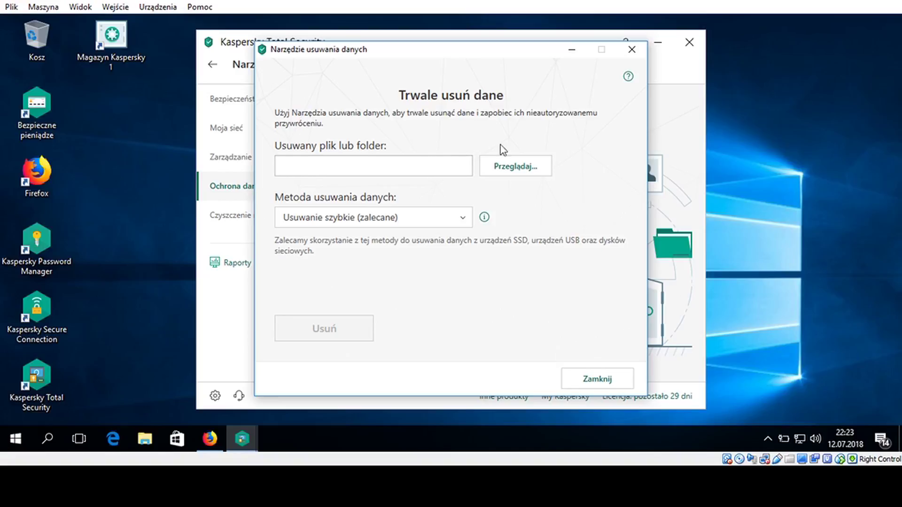
Try the Przeglądaj file picker, review the deletion methods list, and close the tool unchanged
click(536, 166)
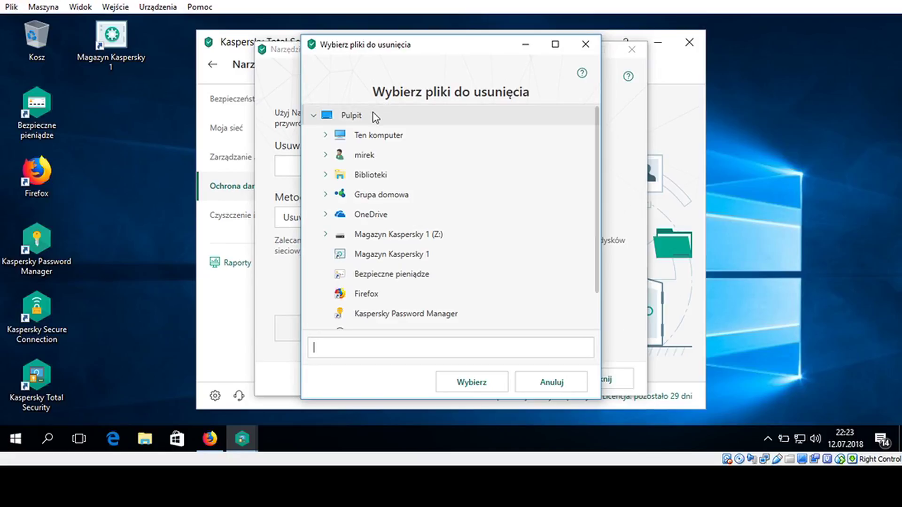
click(565, 383)
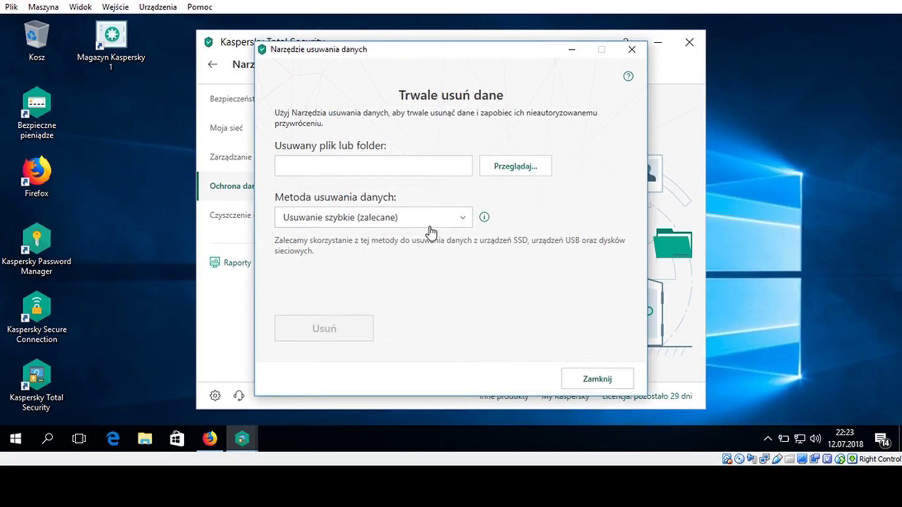
click(456, 220)
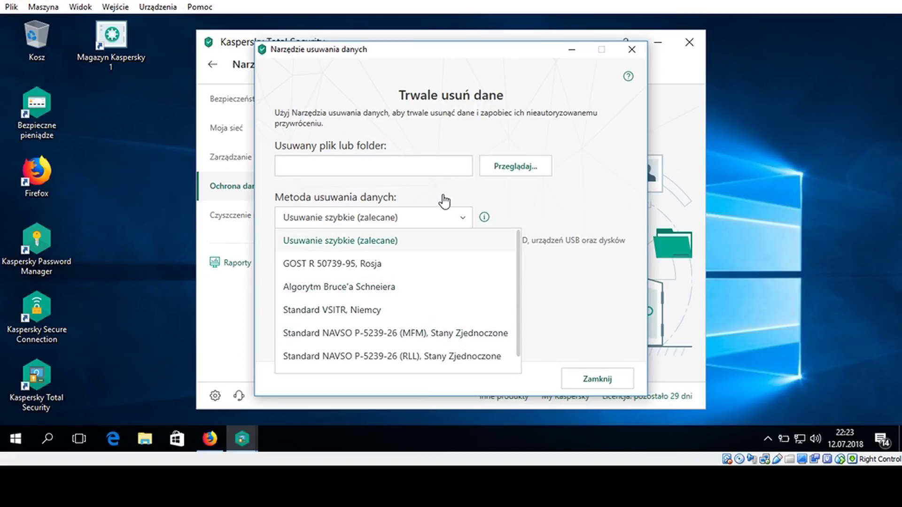
click(485, 218)
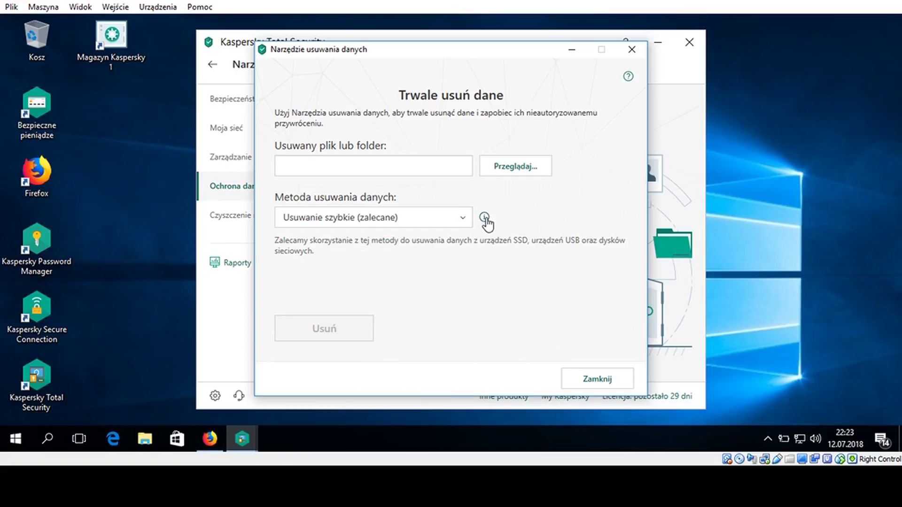
mouse_move(486, 219)
click(445, 226)
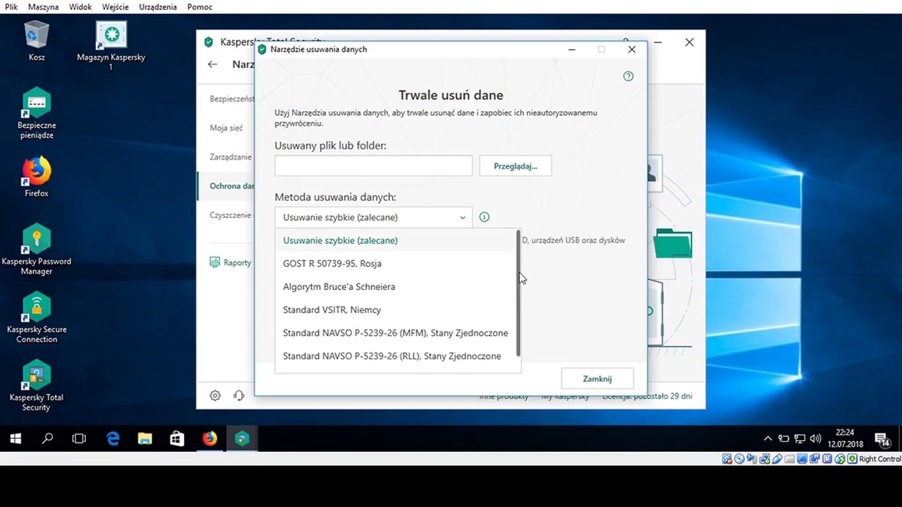
scroll(521, 278, down, 1)
click(587, 310)
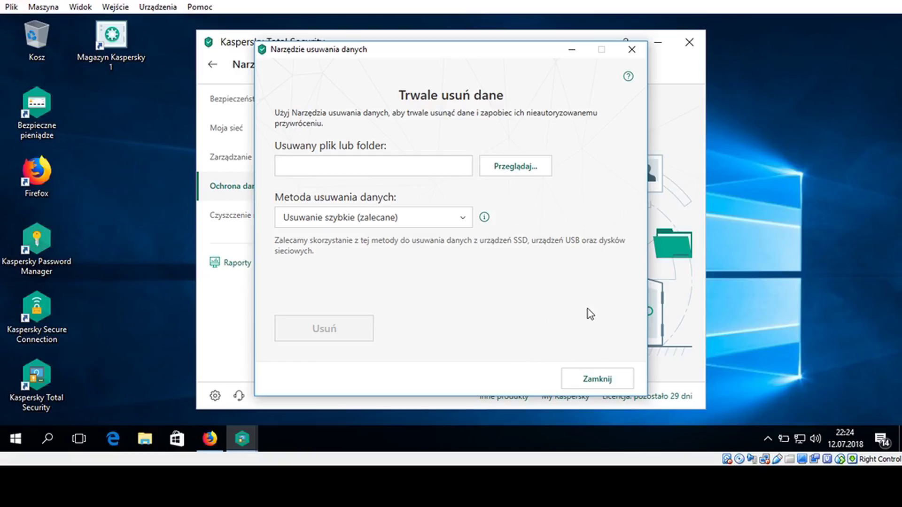
click(610, 381)
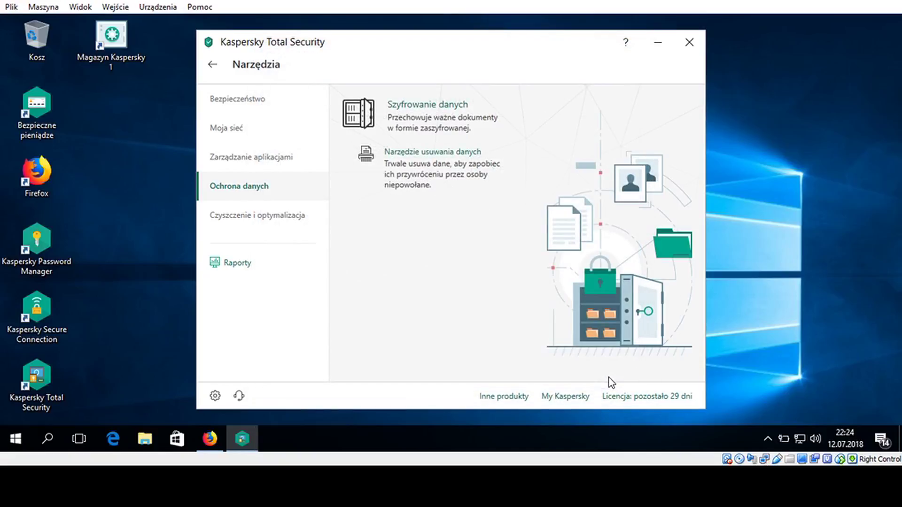
Run the Czyszczenie komputera check, which finds nothing needing attention, and go back to Narzędzia
click(283, 218)
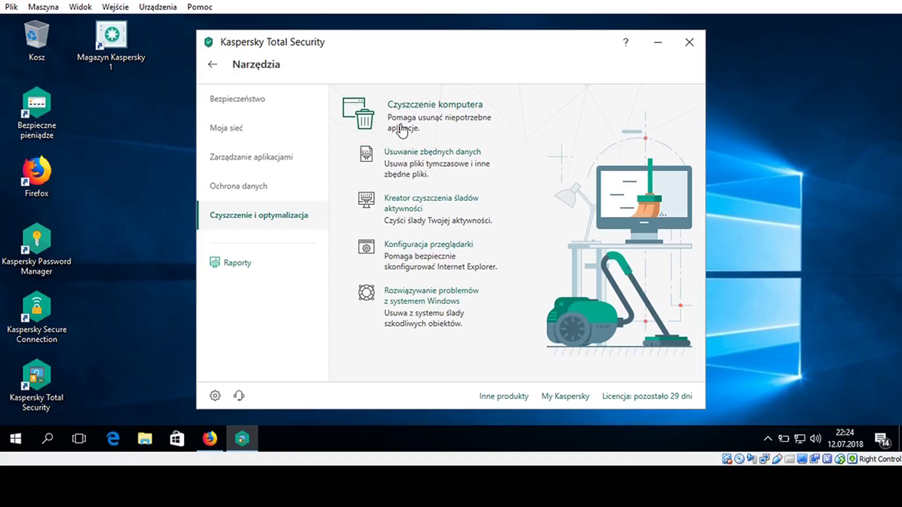
click(436, 116)
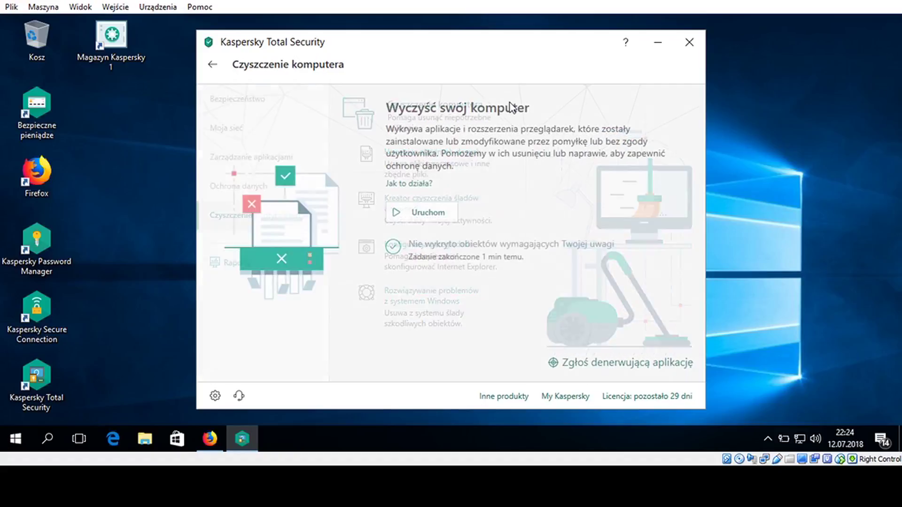
click(422, 216)
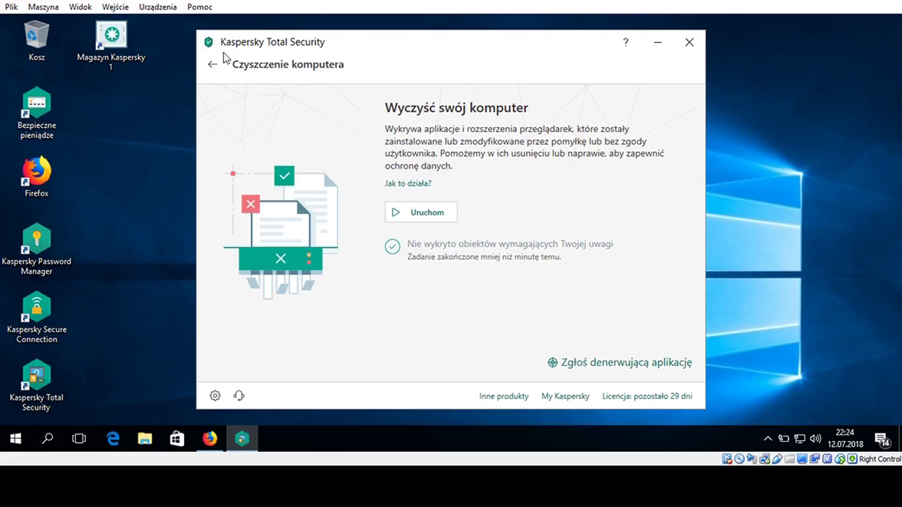
click(223, 70)
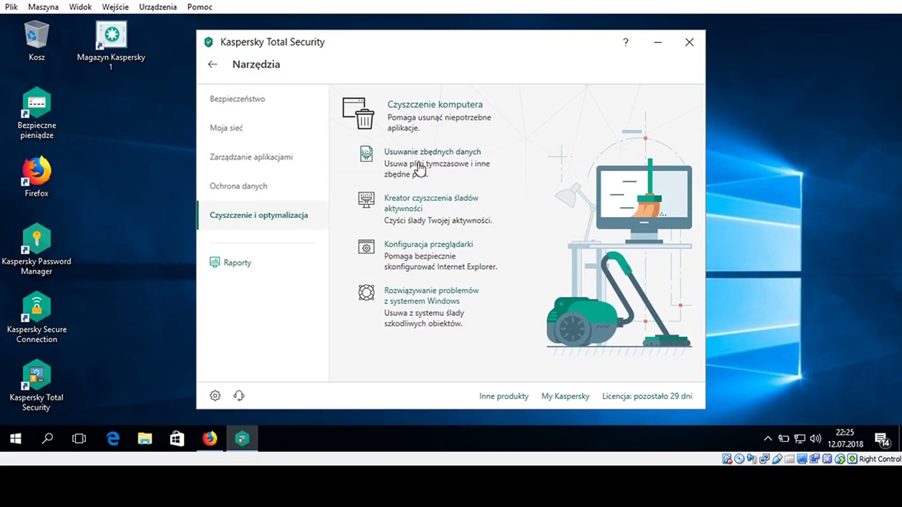
click(418, 162)
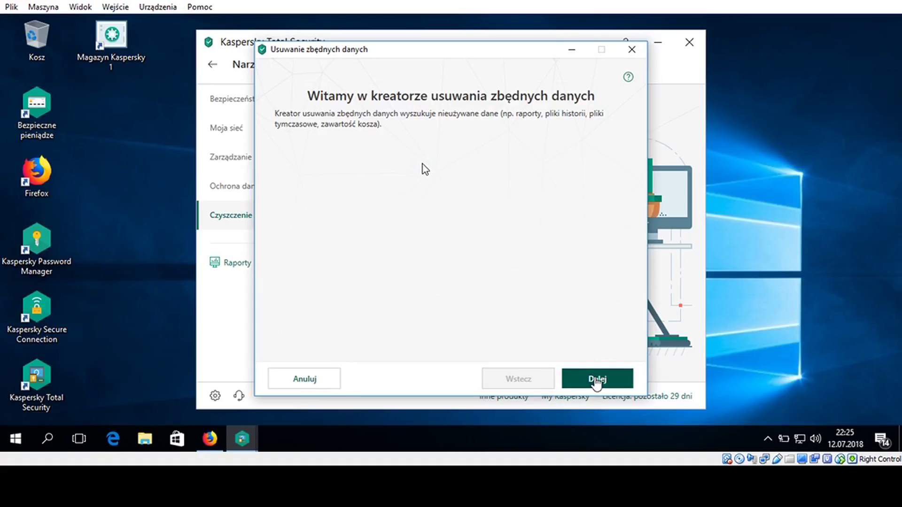
click(596, 382)
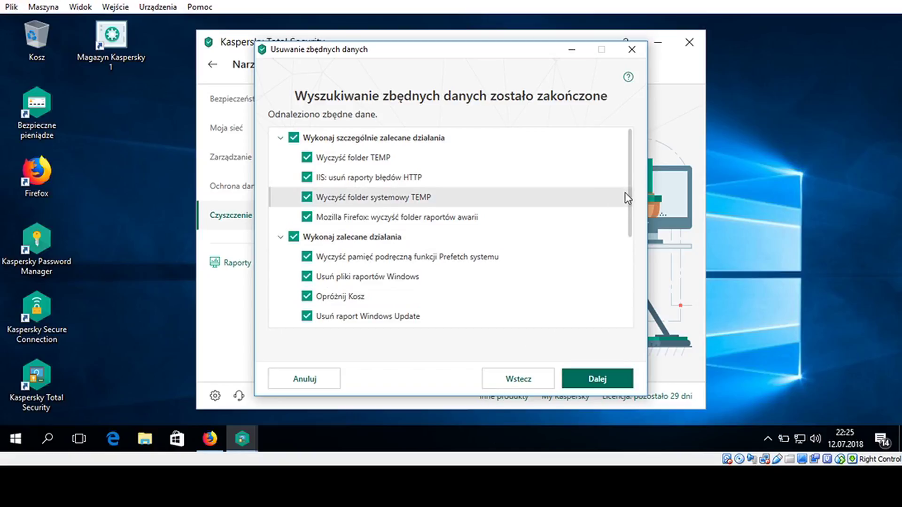
drag(630, 201, 628, 334)
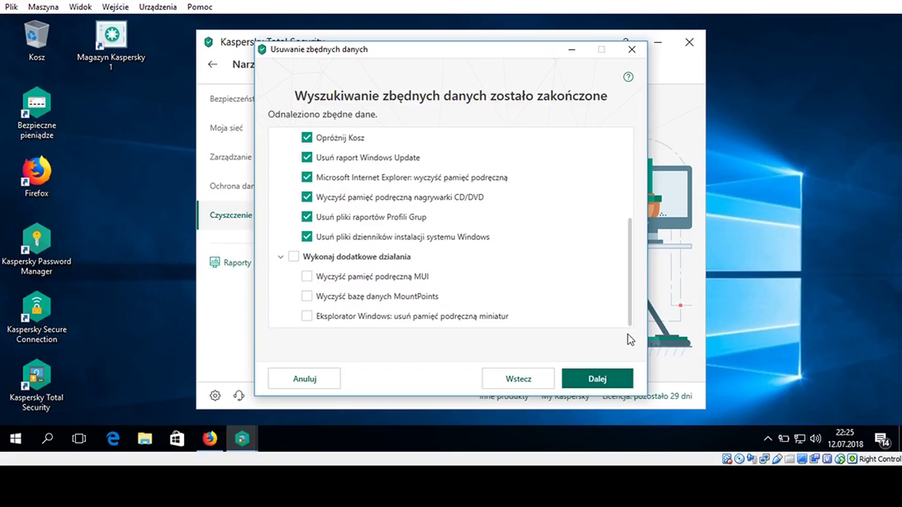
click(316, 379)
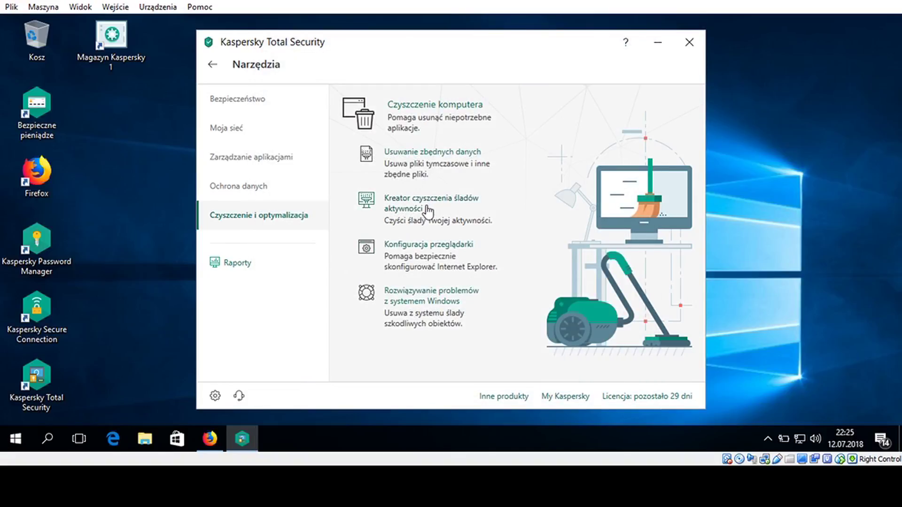
click(415, 215)
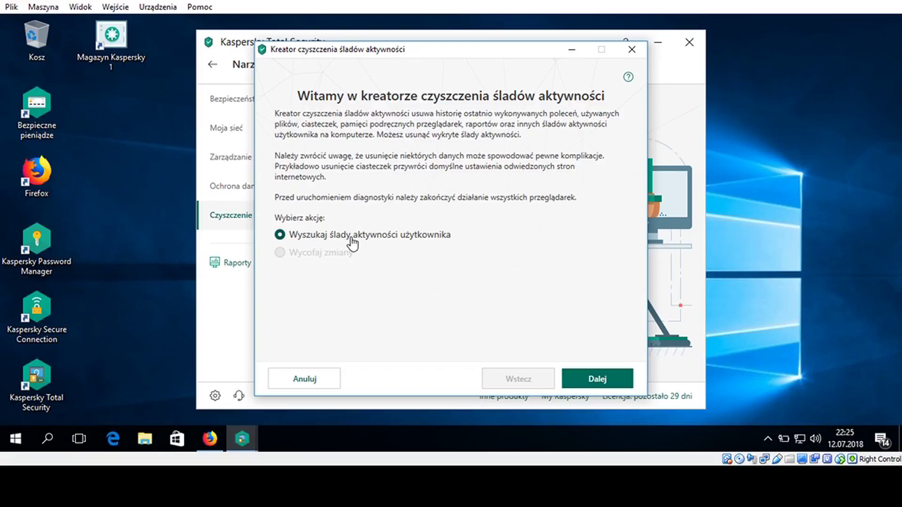
click(598, 379)
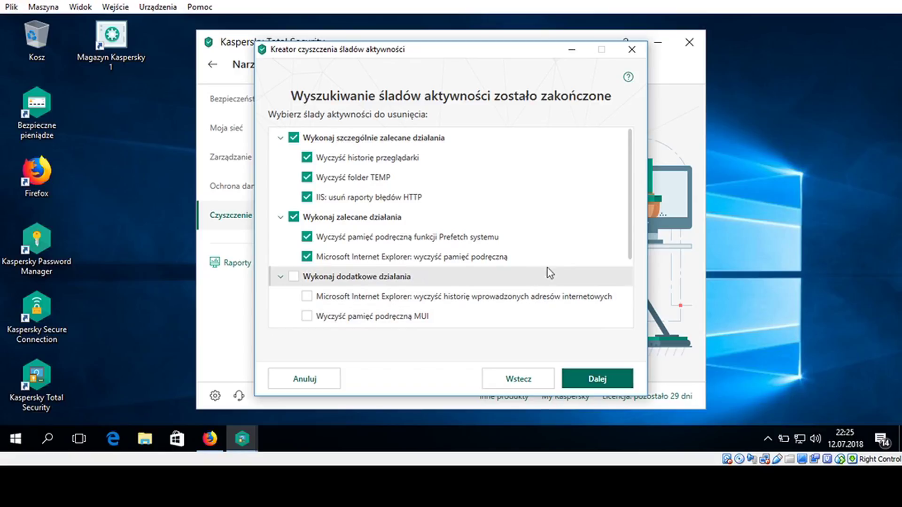
drag(631, 230, 627, 304)
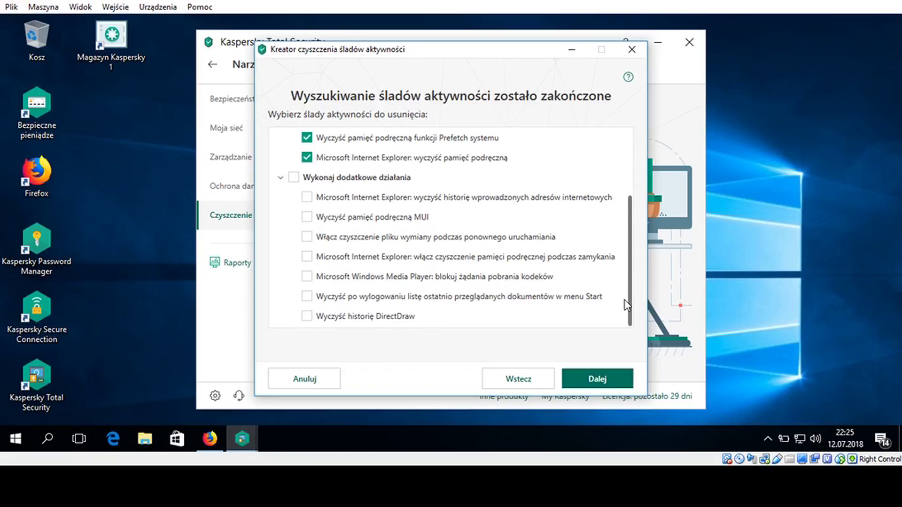
click(635, 56)
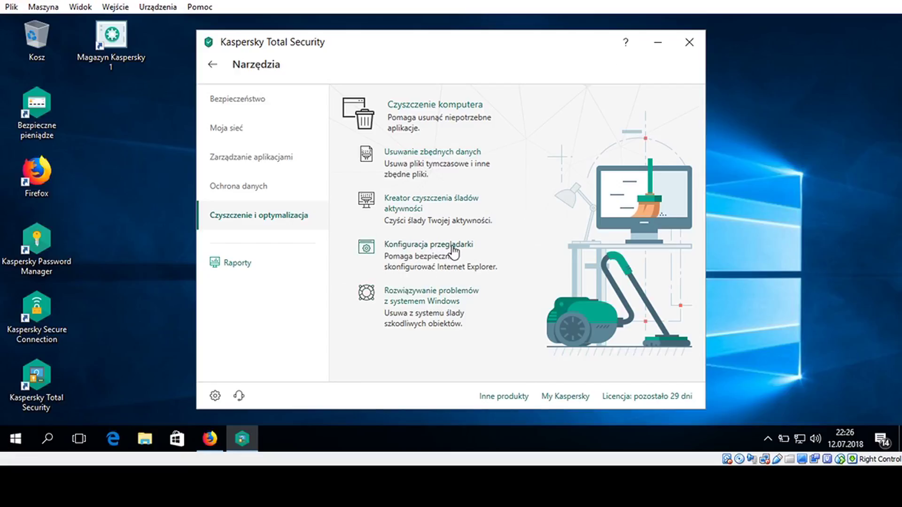
click(453, 249)
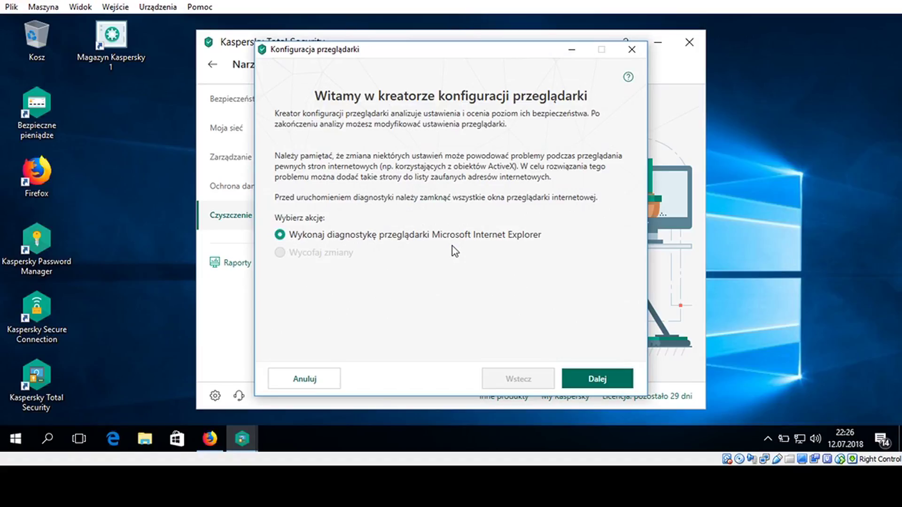
click(616, 383)
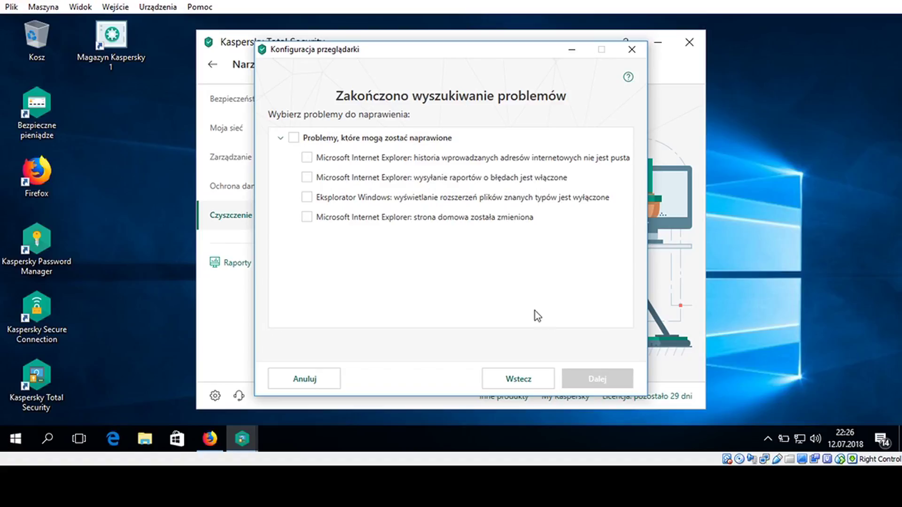
click(293, 138)
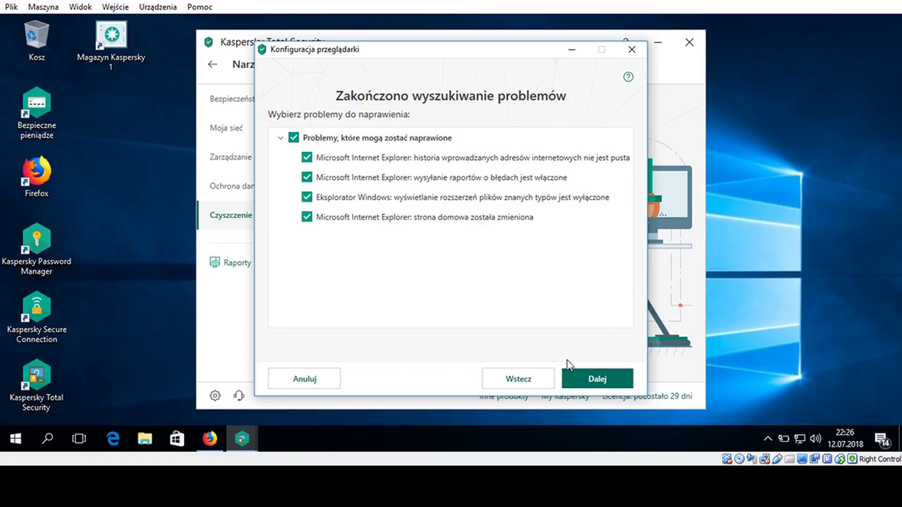
click(632, 49)
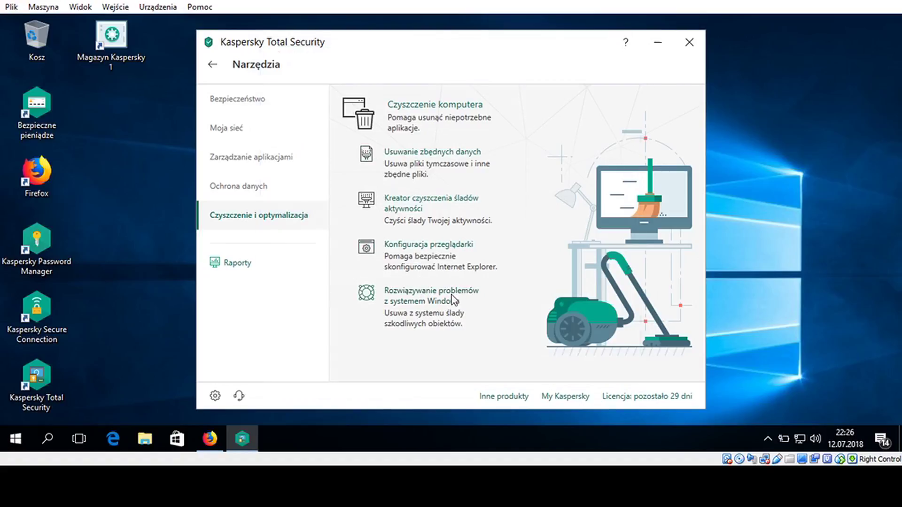
click(452, 297)
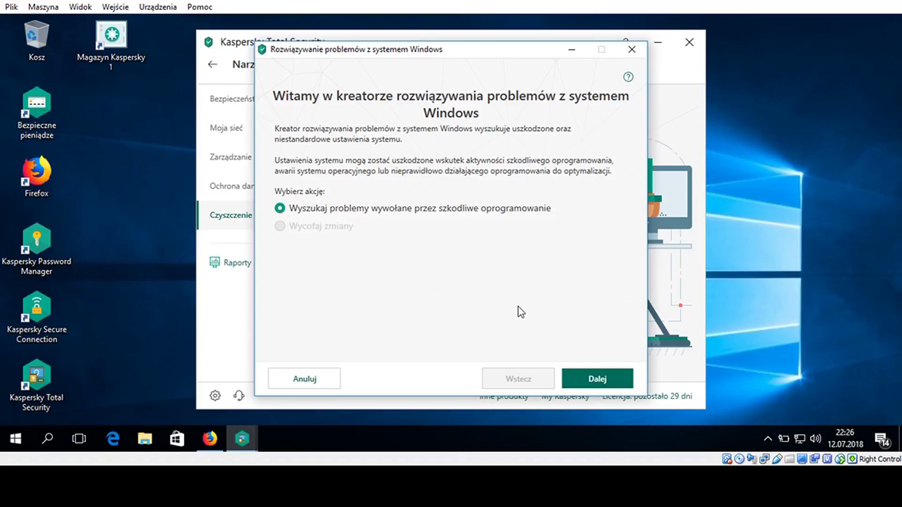
click(597, 379)
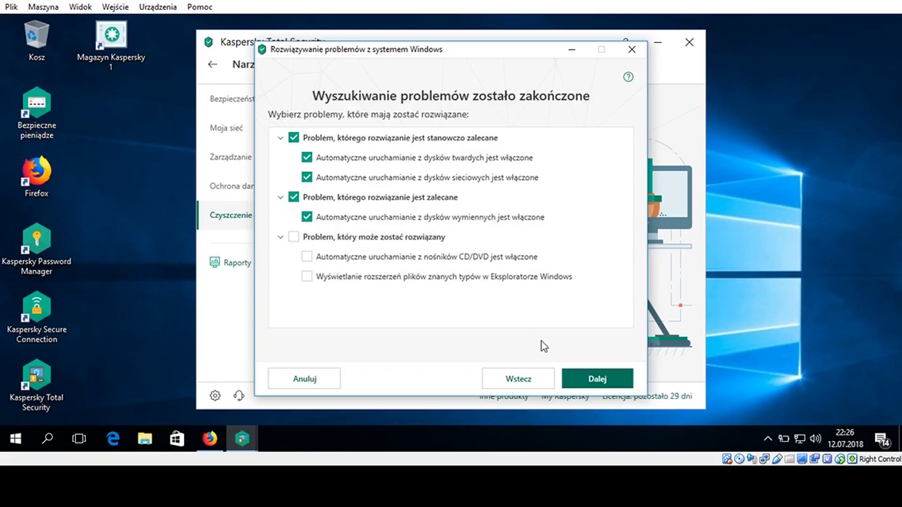
click(521, 382)
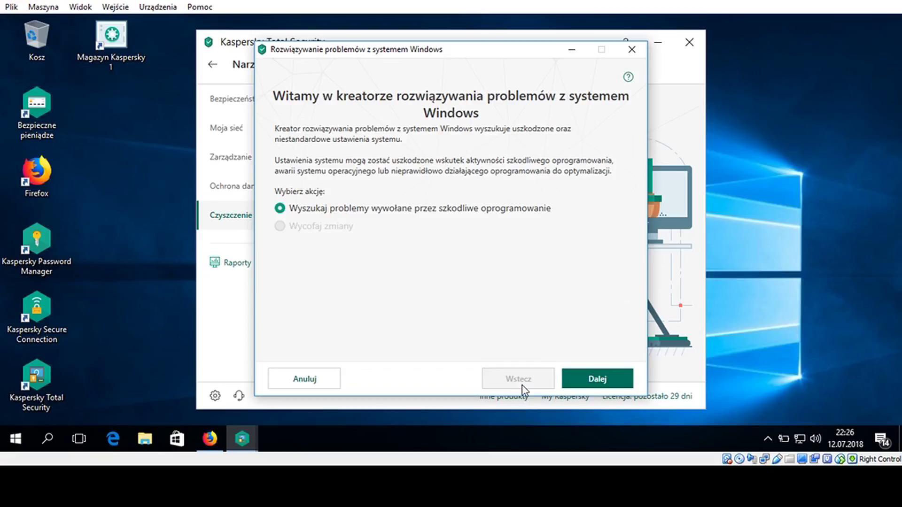
click(632, 49)
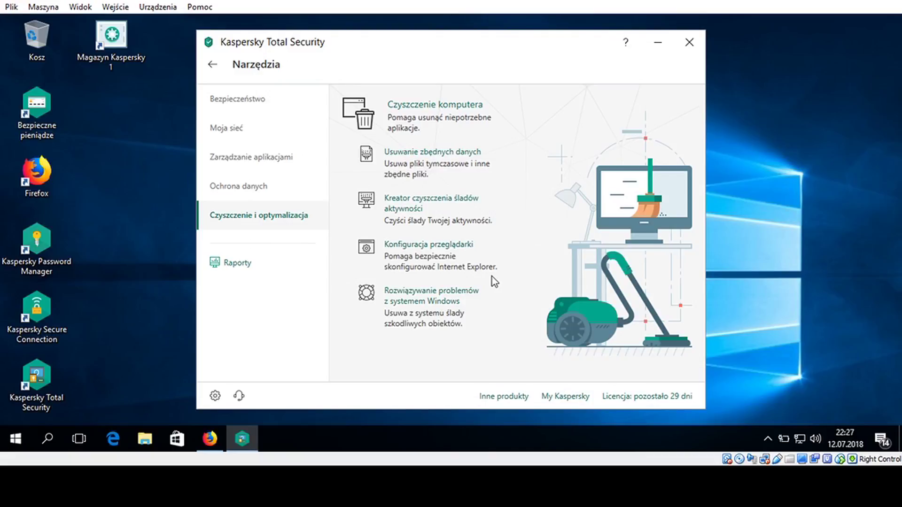
Open Raporty szczegółowe and review the object, rootkit and vulnerability scan entries, then close it
click(250, 268)
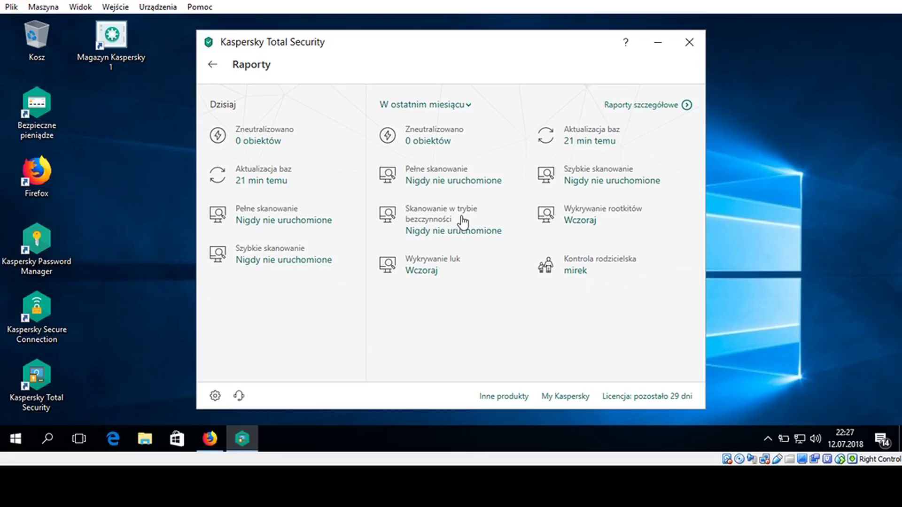
click(421, 180)
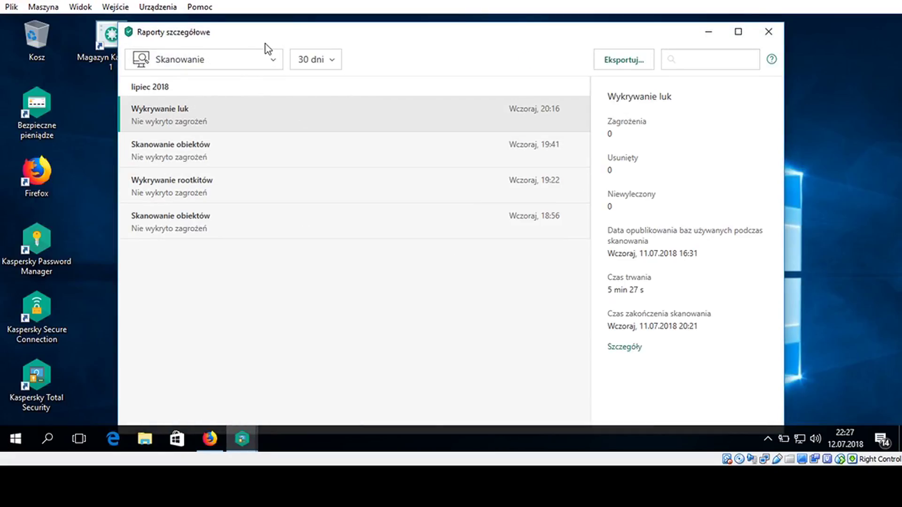
click(194, 151)
click(201, 182)
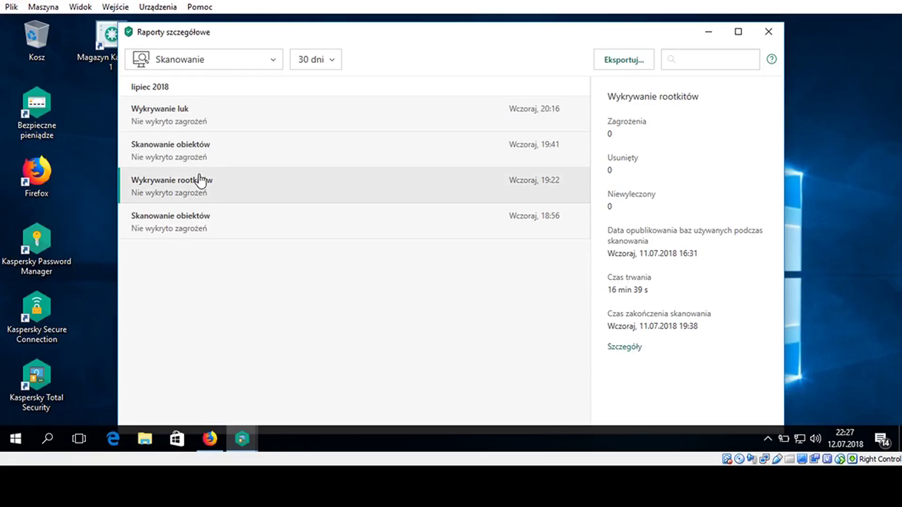
click(233, 119)
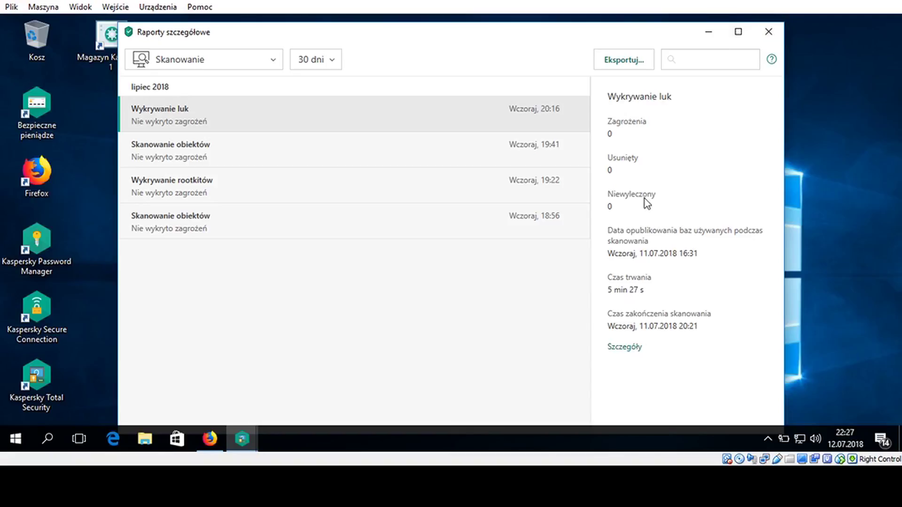
click(769, 34)
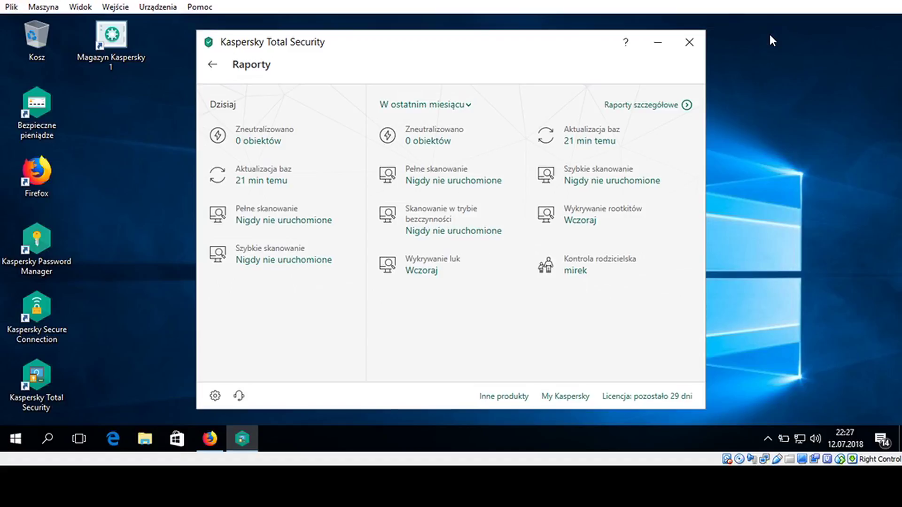
click(214, 396)
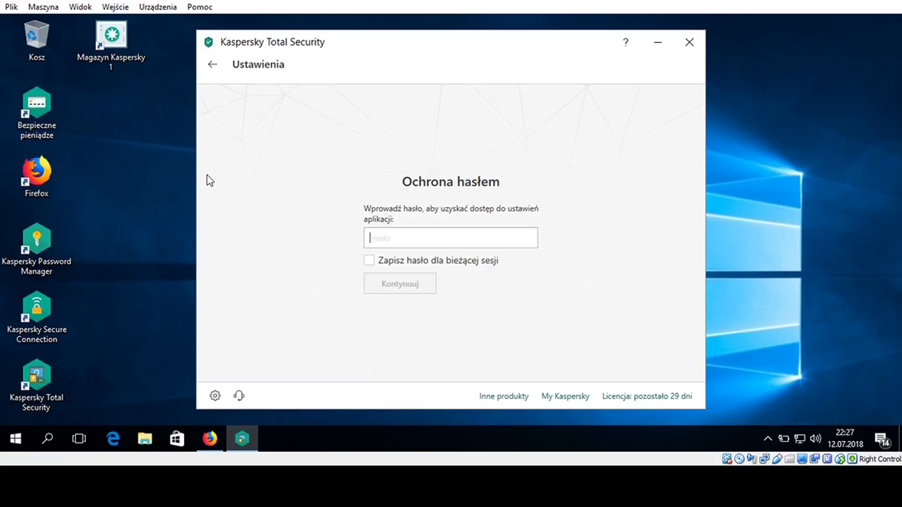
click(218, 69)
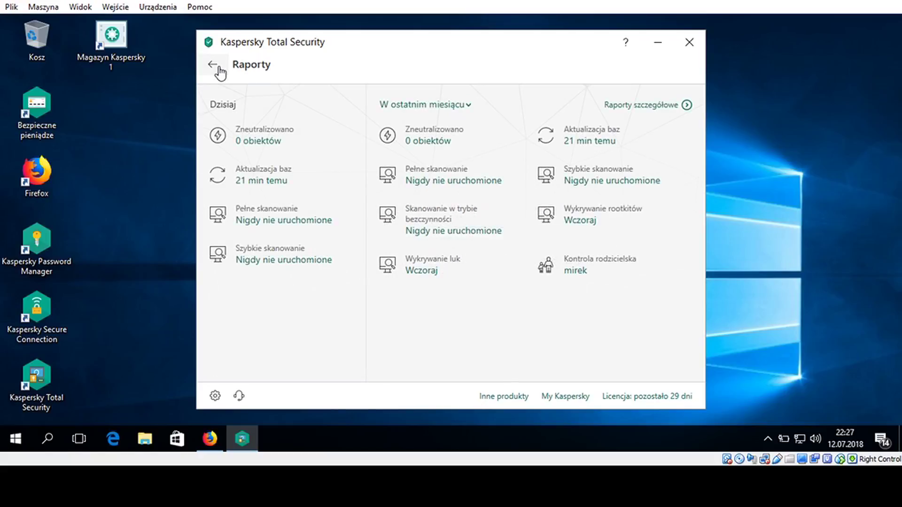